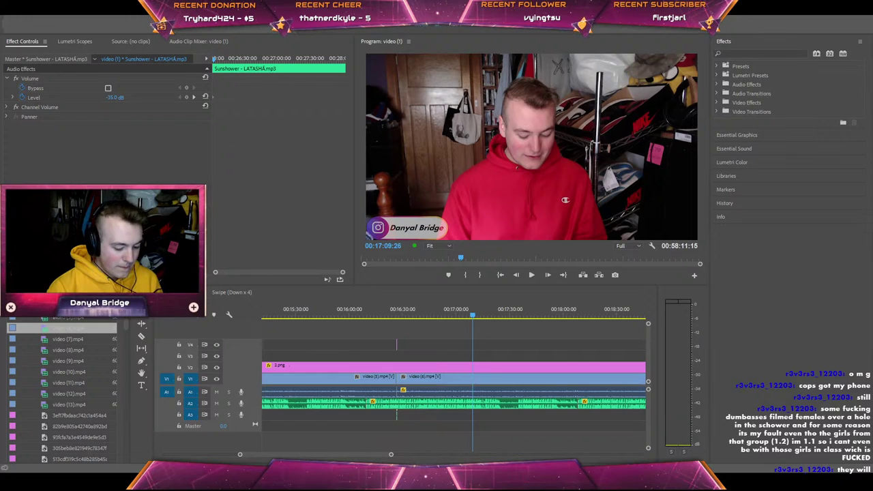
Switch to the browser, watch the German Cyberpunk 2077 trailer on YouTube in full screen, and close its tab.
key(shift+5)
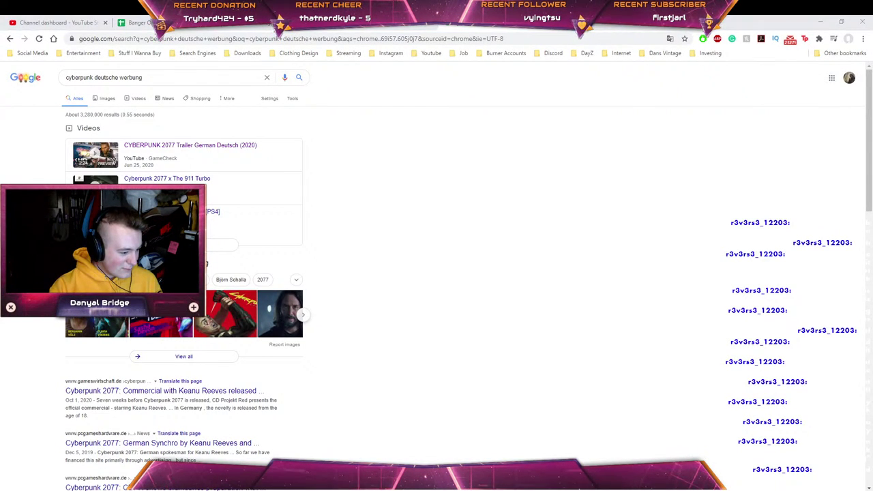
key(alt+Tab)
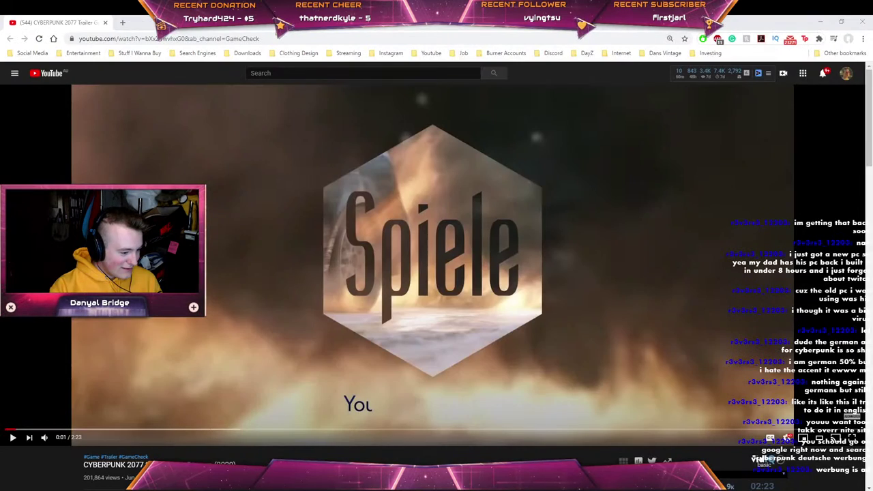
key(f)
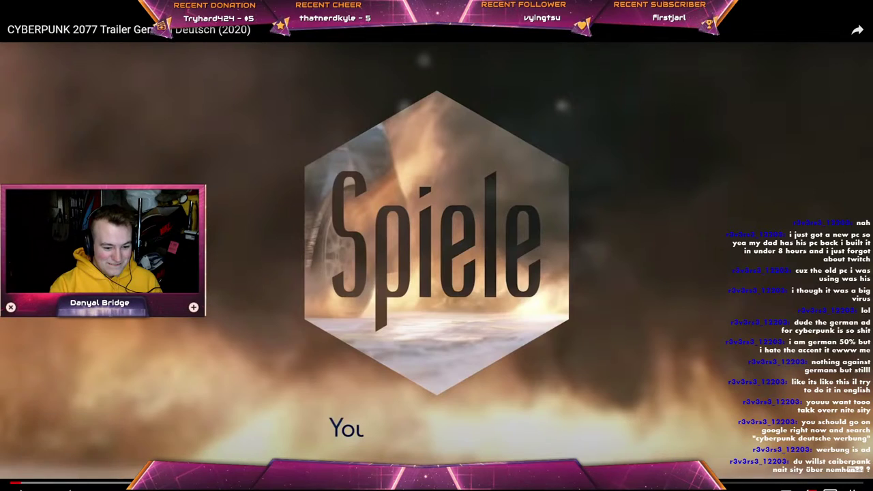
click(19, 482)
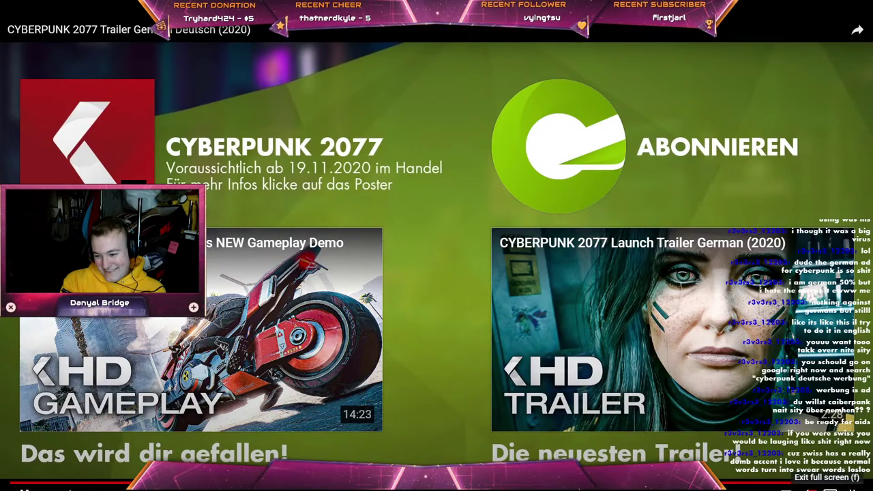
key(Escape)
scroll(368, 292, down, 3)
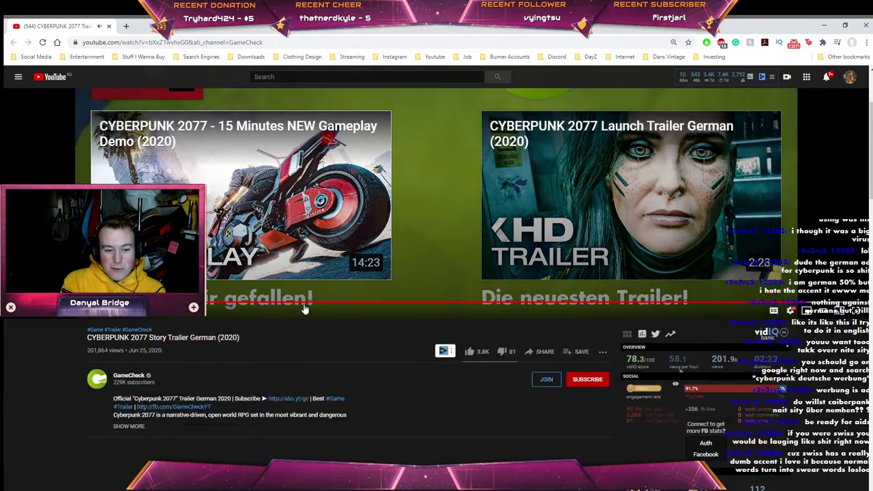
click(108, 25)
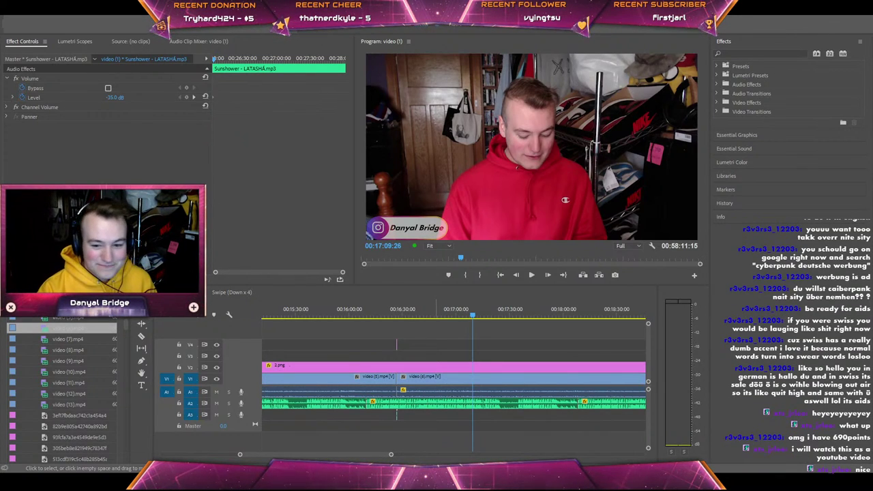
Play the sequence from 00:17:09:26 and pause it at 00:17:35:19.
click(532, 275)
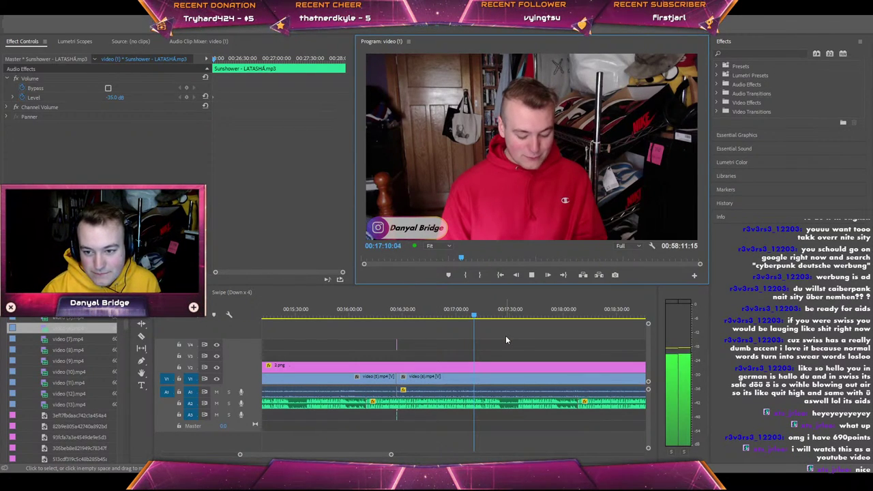
drag(378, 454, 385, 455)
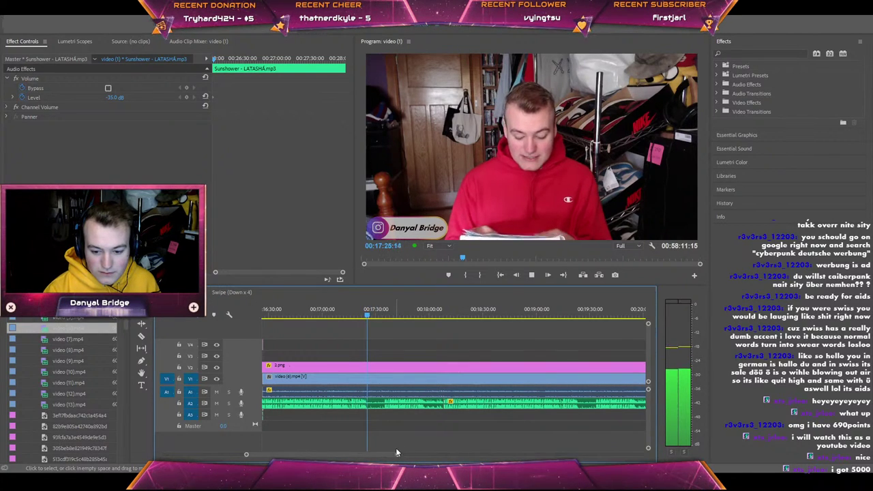
drag(397, 454, 400, 455)
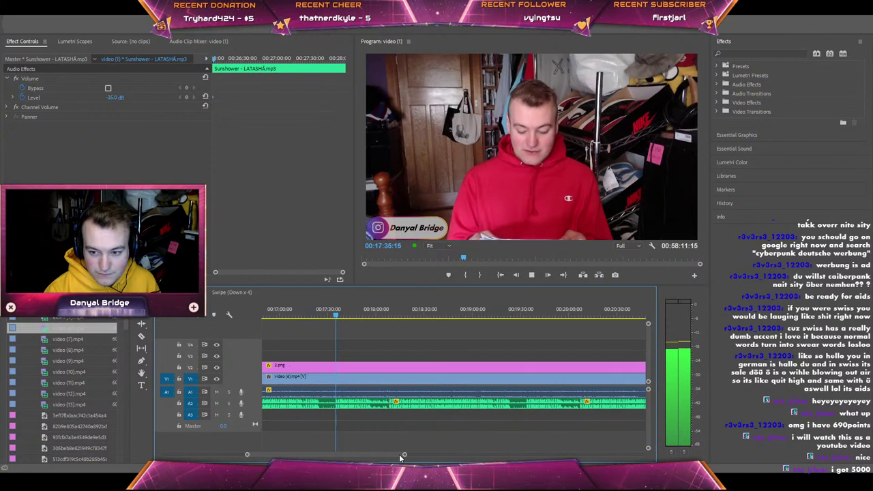
key(space)
Preview the imported hoodie and Converse shoe images in the Source monitor.
scroll(74, 400, down, 2)
scroll(76, 391, down, 2)
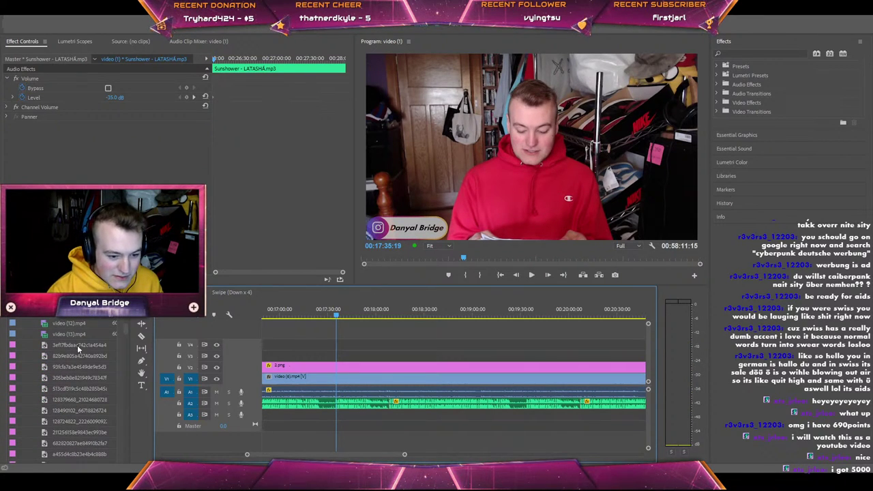
double_click(77, 346)
double_click(77, 358)
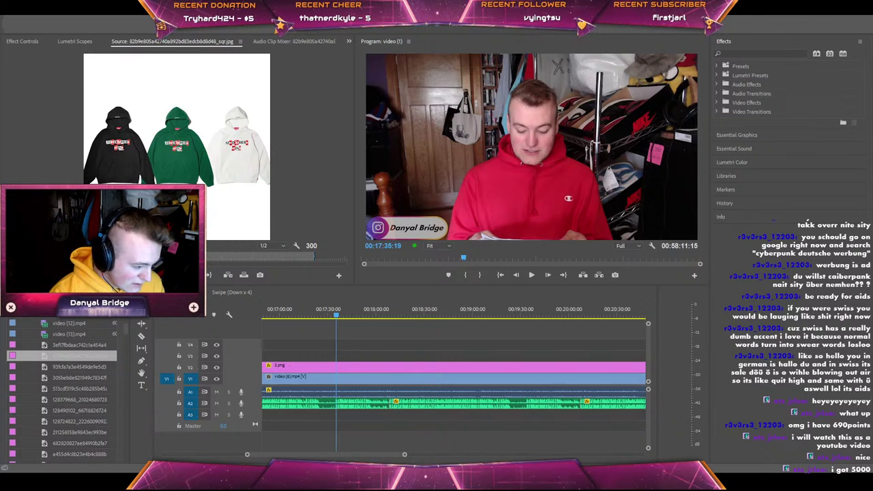
scroll(62, 366, down, 5)
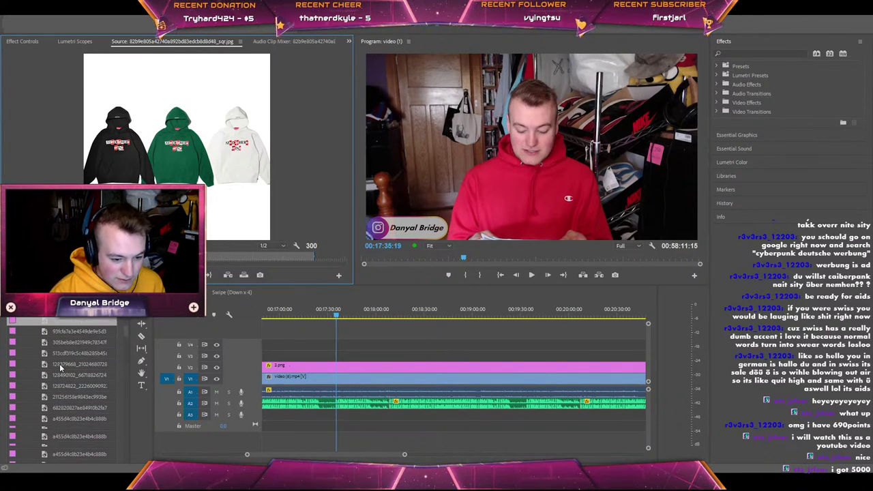
scroll(61, 366, down, 5)
double_click(75, 370)
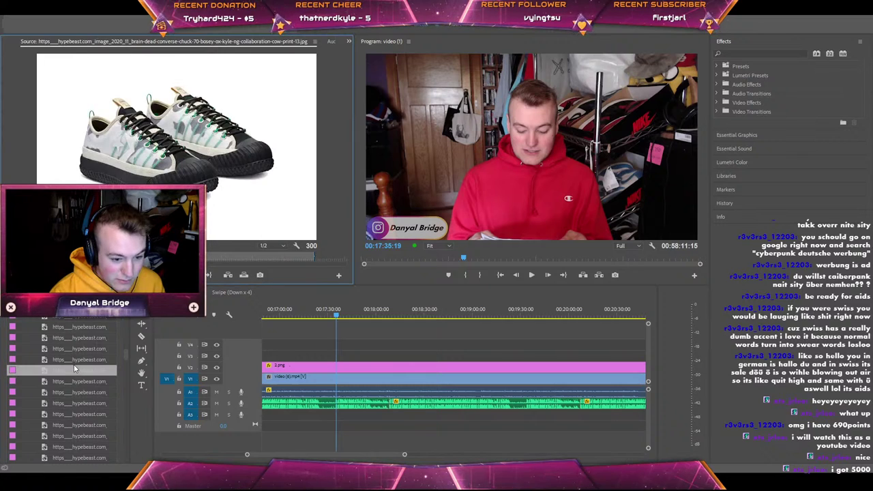
double_click(82, 349)
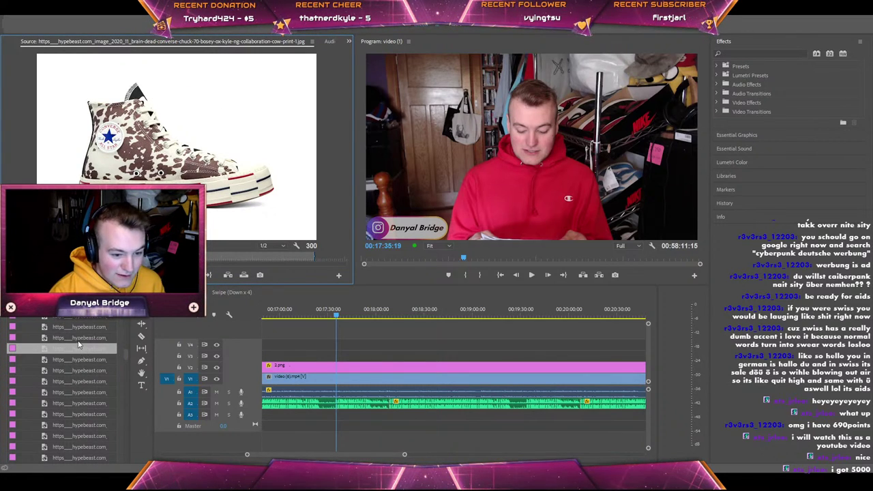
double_click(77, 340)
double_click(80, 350)
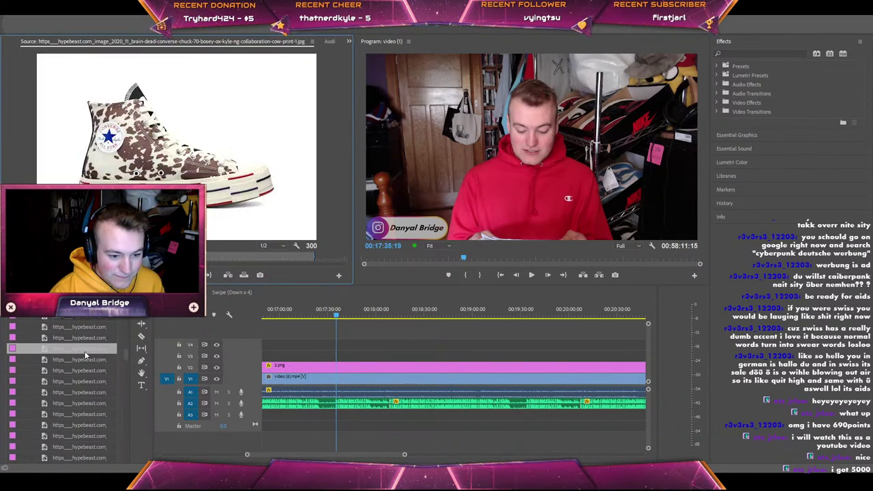
Replay the narration around 00:17:35 and move the playhead back to 00:17:33:18.
click(336, 318)
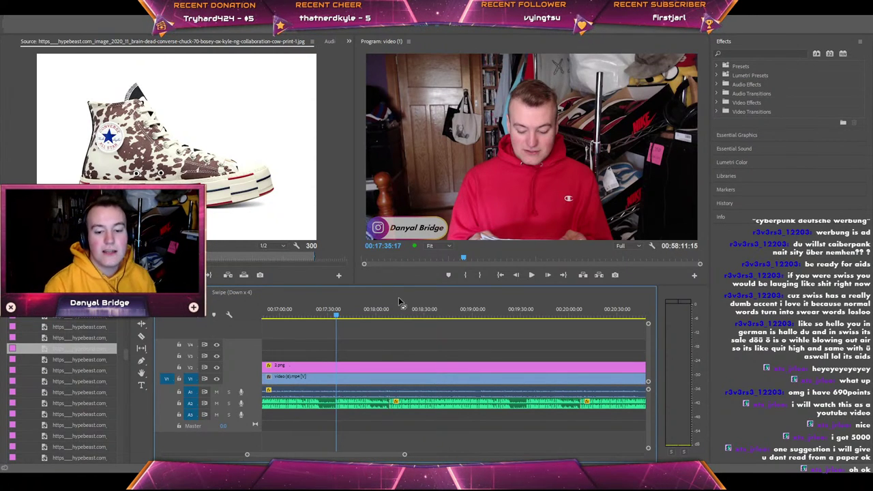
click(397, 280)
key(space)
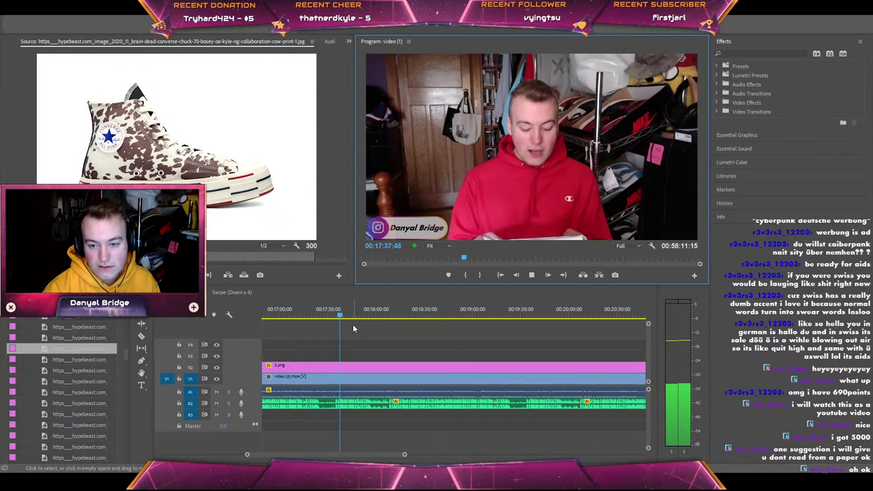
click(345, 320)
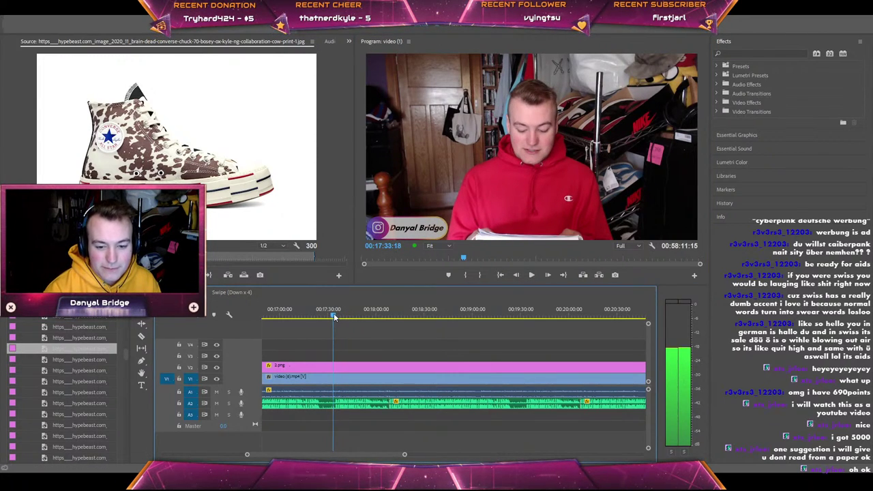
click(333, 313)
Preview the neighbouring hypebeast images and open the black high-top Converse picture, cow-print-31.jpg, in the Source monitor.
double_click(68, 338)
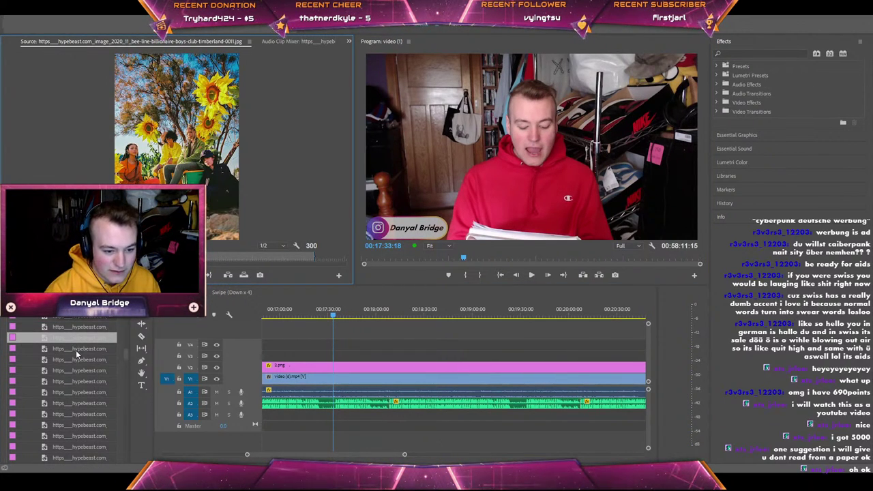
double_click(76, 350)
click(79, 372)
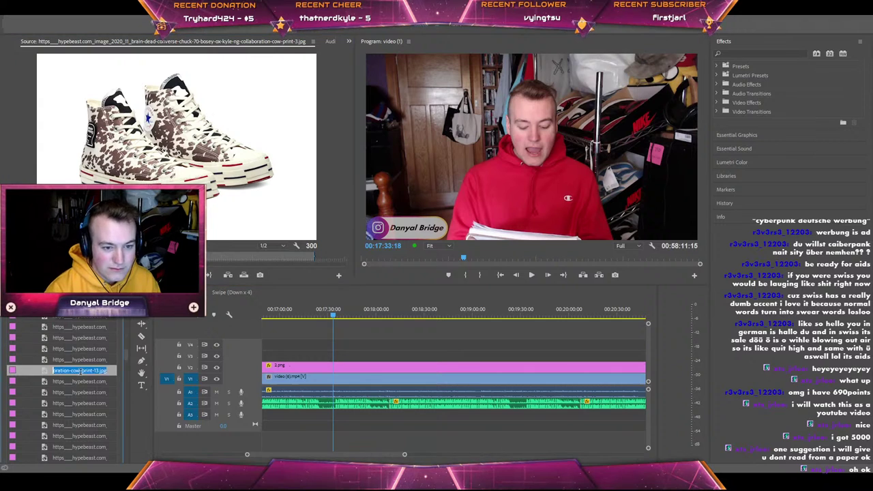
double_click(77, 387)
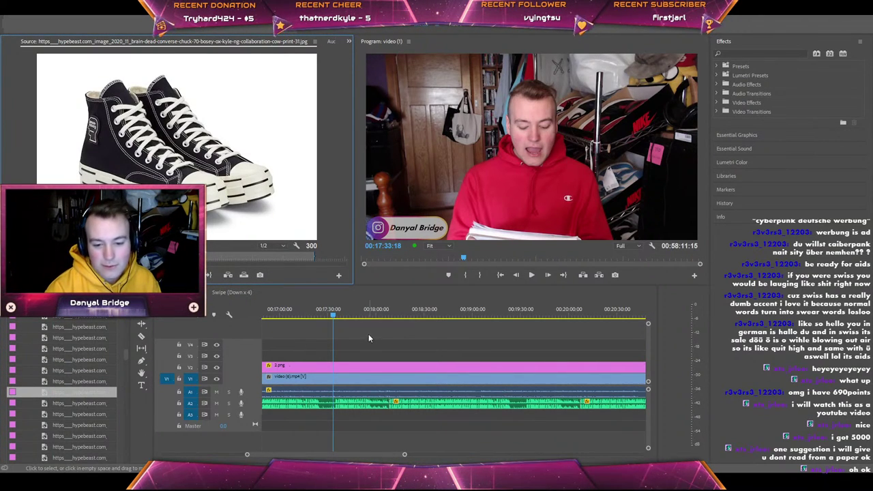
Play up to 00:17:35:12 and place the black high-top Converse image on track V3 there.
click(383, 280)
key(space)
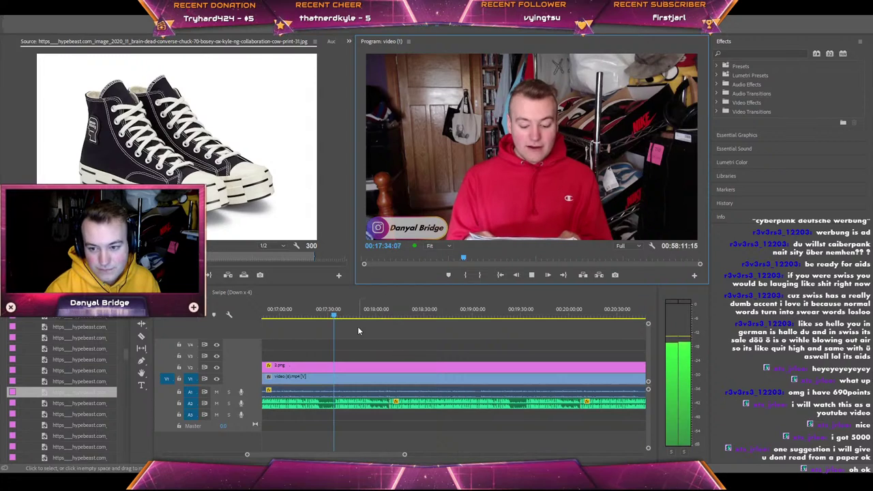
key(space)
drag(78, 392, 339, 355)
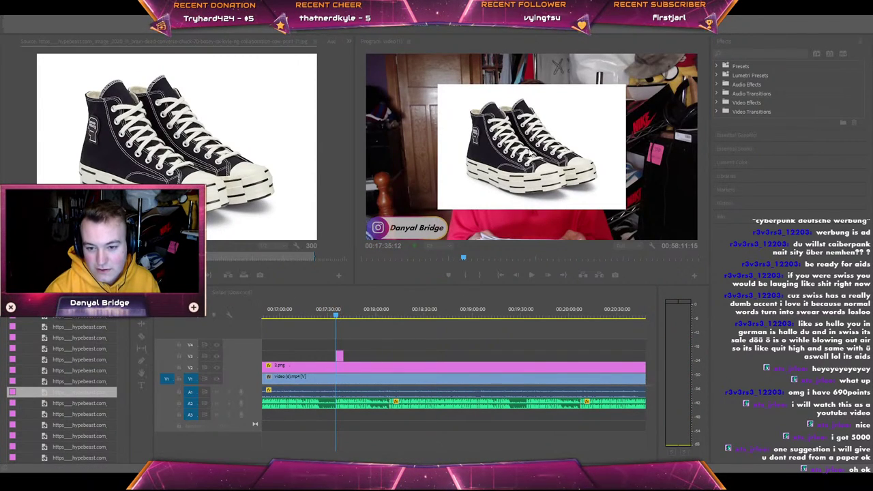
Scale down the black high-top image and position it in the upper-right corner of the video frame.
click(531, 155)
drag(437, 146, 471, 144)
drag(514, 172, 617, 118)
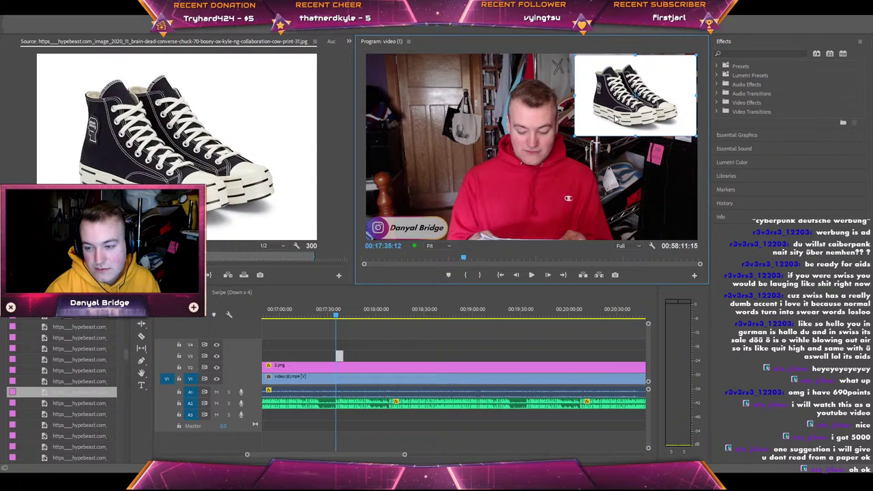
Extend the black high-top clip on V3 to about 00:18:08 and apply Cross Dissolve to both of its ends.
click(718, 111)
click(725, 129)
drag(758, 148, 388, 355)
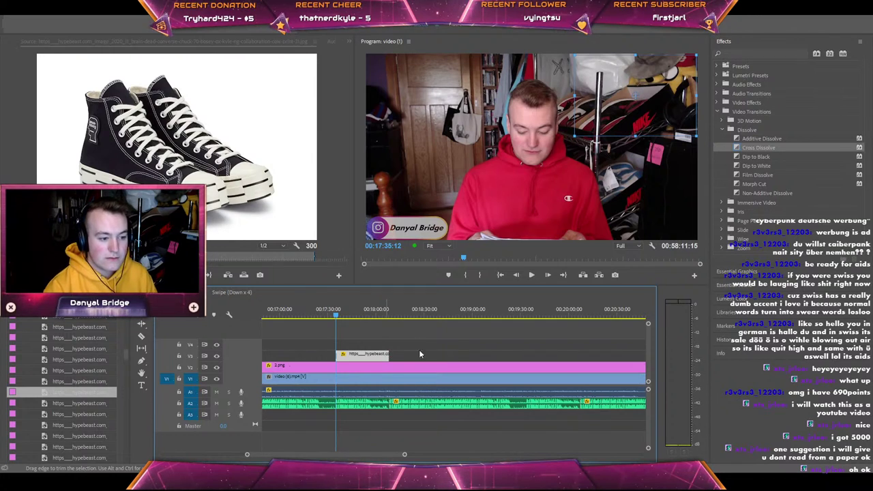
click(428, 337)
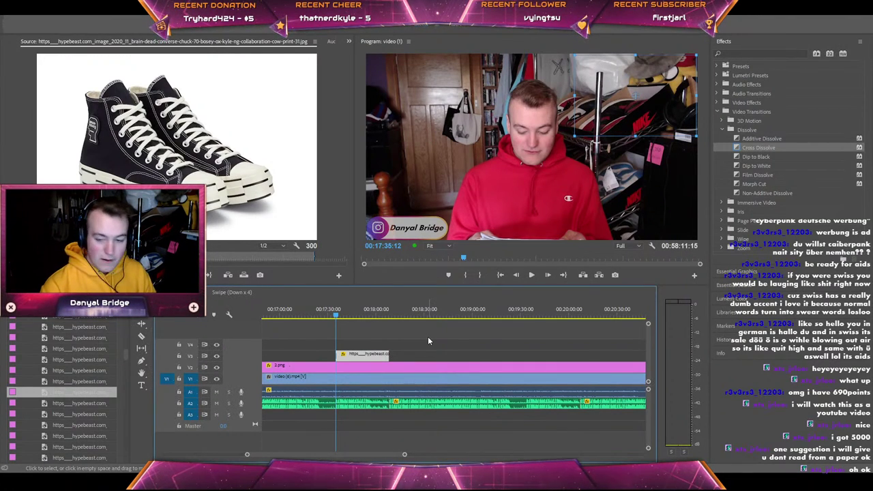
Play the sequence with the overlaid shoe image and pause at 00:17:38:53.
key(space)
key(space)
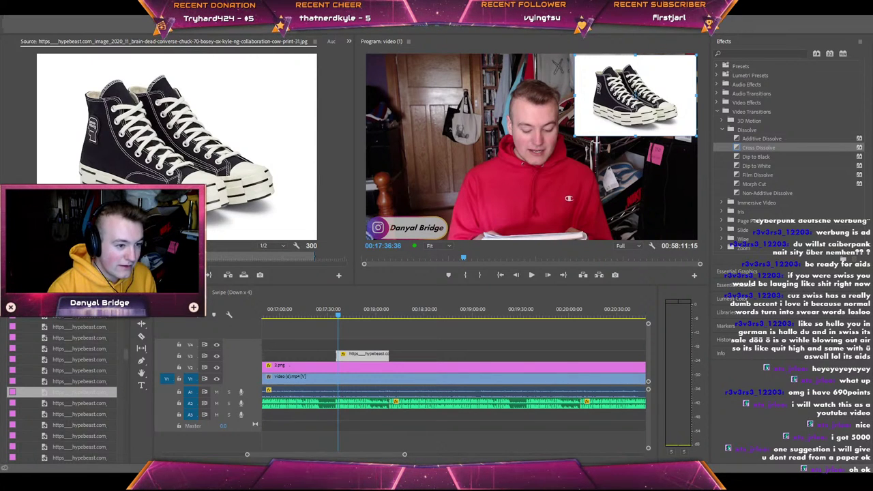
key(shift+3)
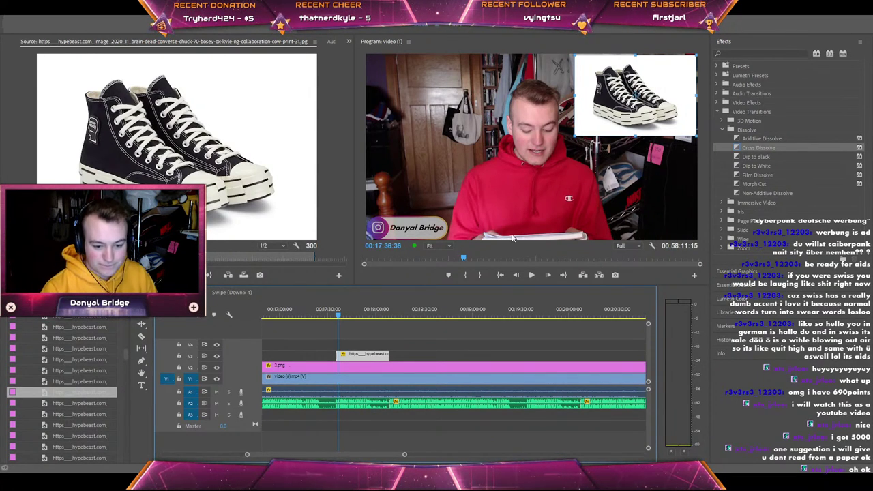
click(394, 276)
key(space)
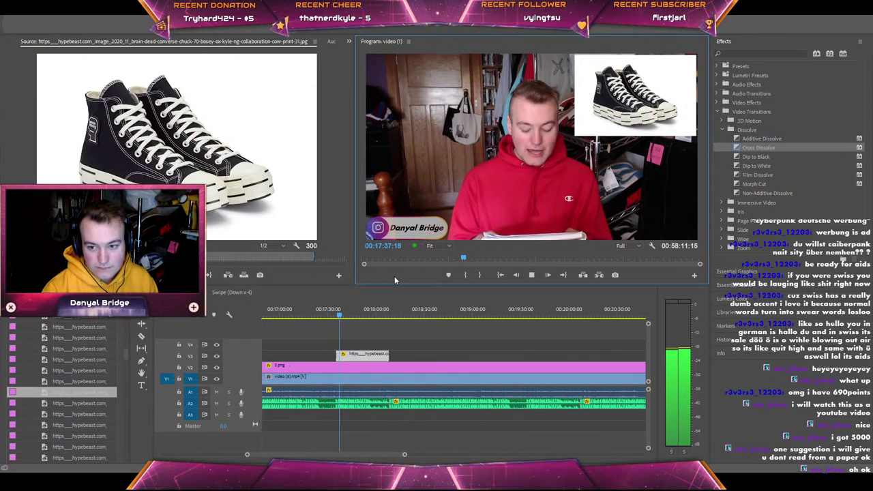
key(space)
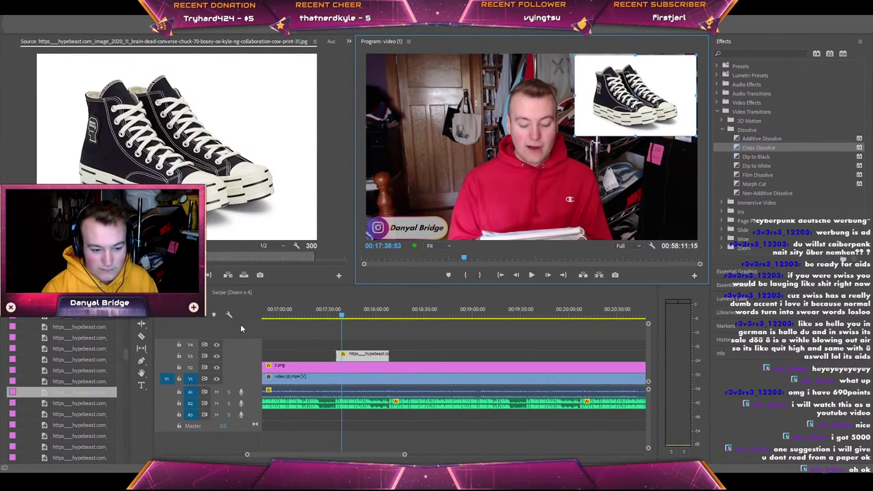
Add the cow-print high-top image, cow-print-3.jpg, on V4 at 00:17:38:53, scaled down in the frame's lower-right corner beneath the black shoes.
double_click(81, 358)
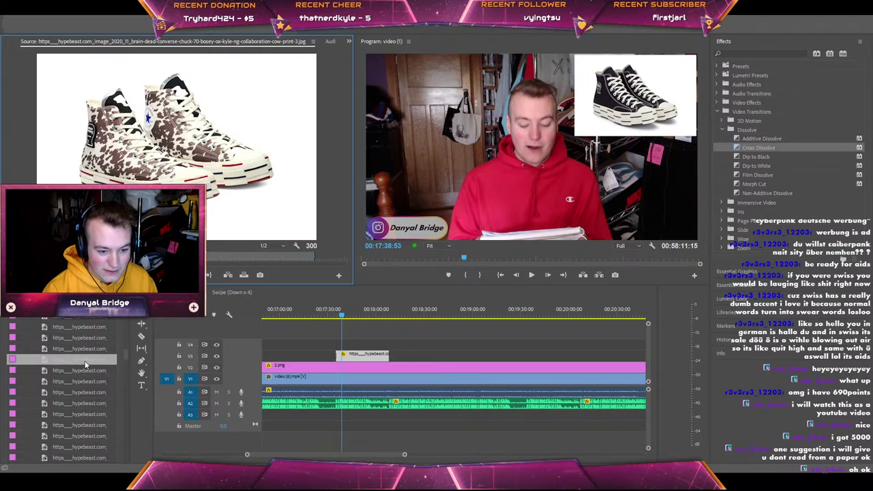
drag(85, 359, 538, 157)
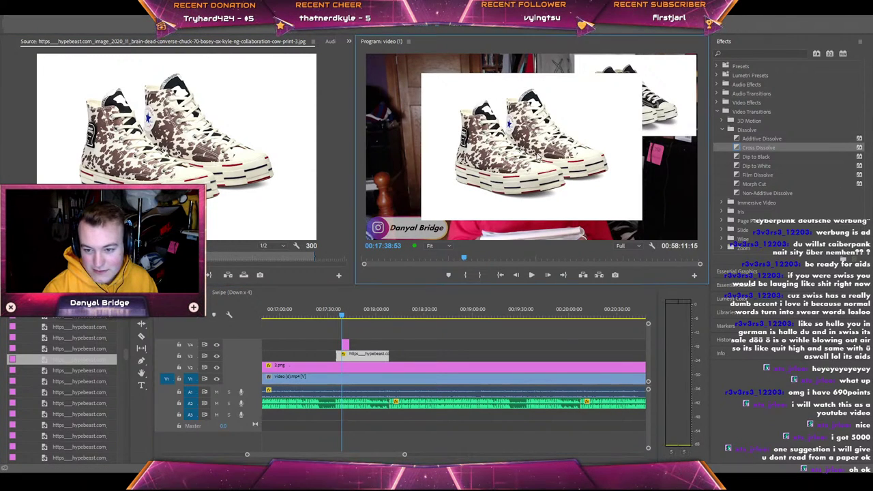
drag(642, 220, 612, 206)
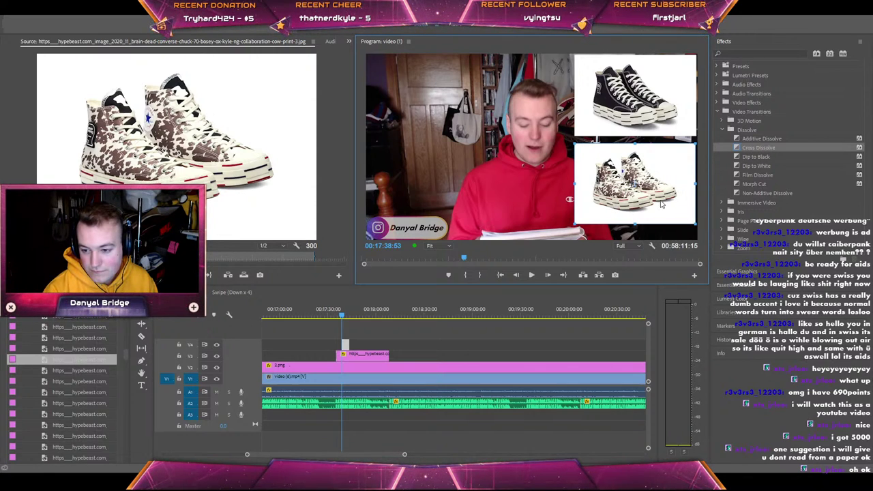
drag(661, 204, 661, 218)
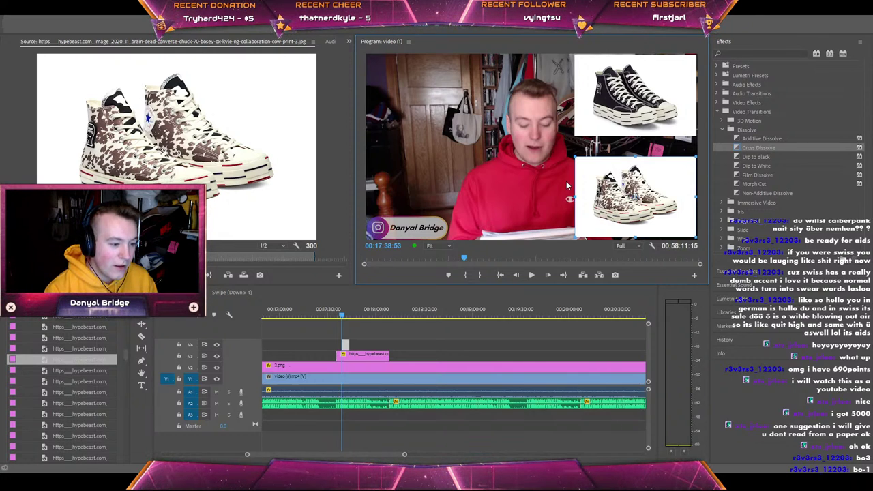
Extend the cow-print clip on V4 to the black shoe clip's end and apply Cross Dissolve to its ends.
drag(757, 148, 394, 341)
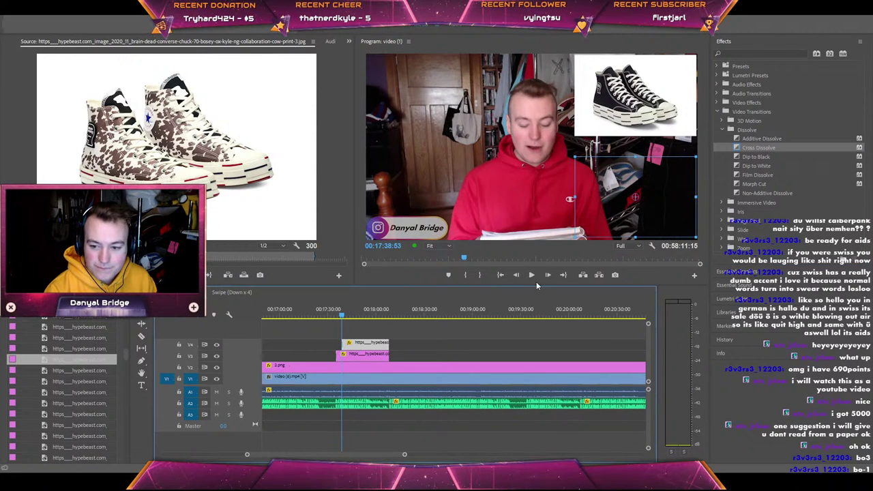
Play the sequence and extend both shoe image clips on V3 and V4 to about 00:18:39.
click(533, 277)
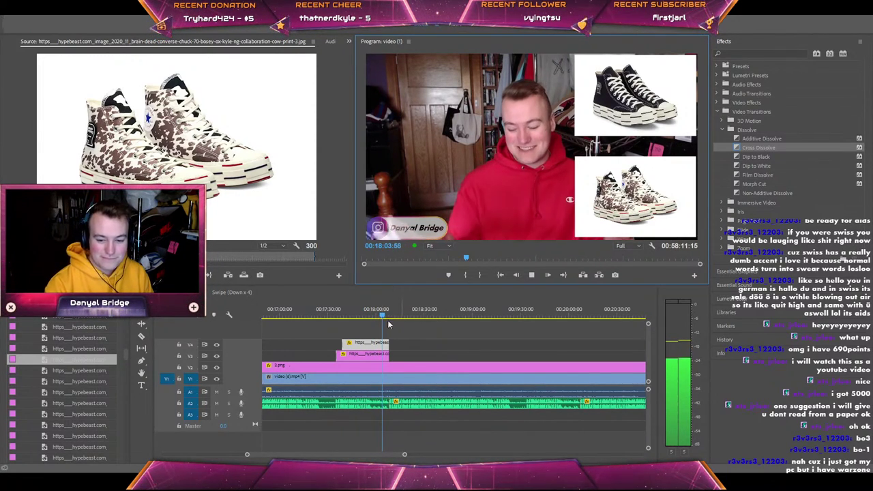
drag(389, 343, 414, 349)
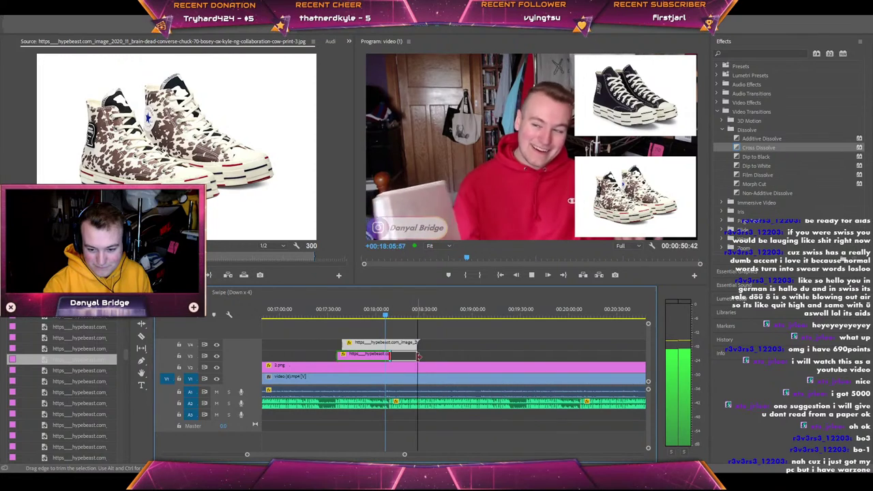
scroll(402, 455, up, 3)
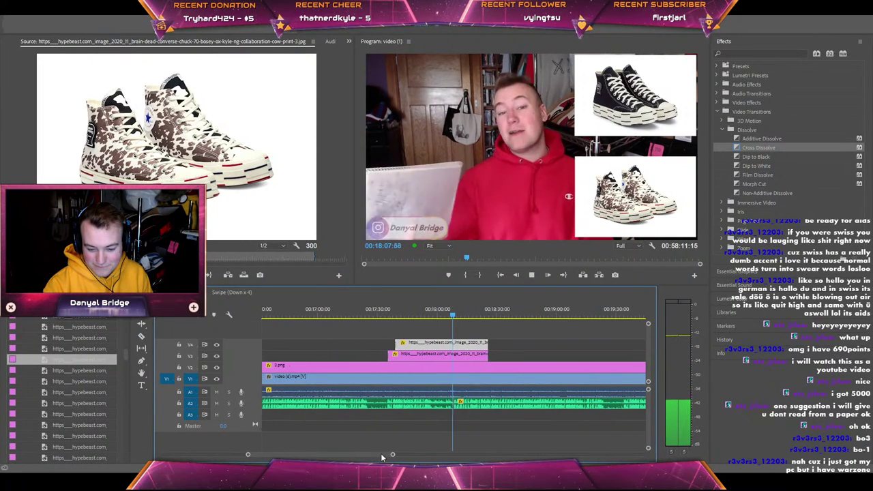
click(404, 276)
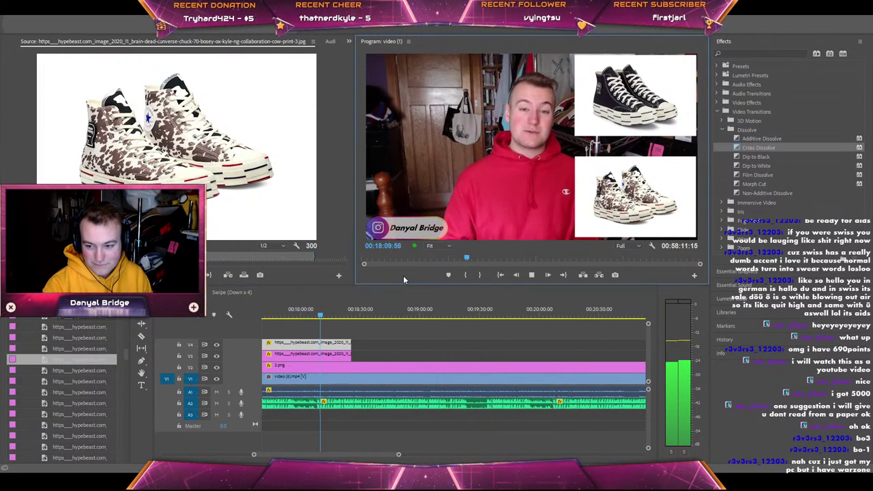
drag(351, 353, 374, 356)
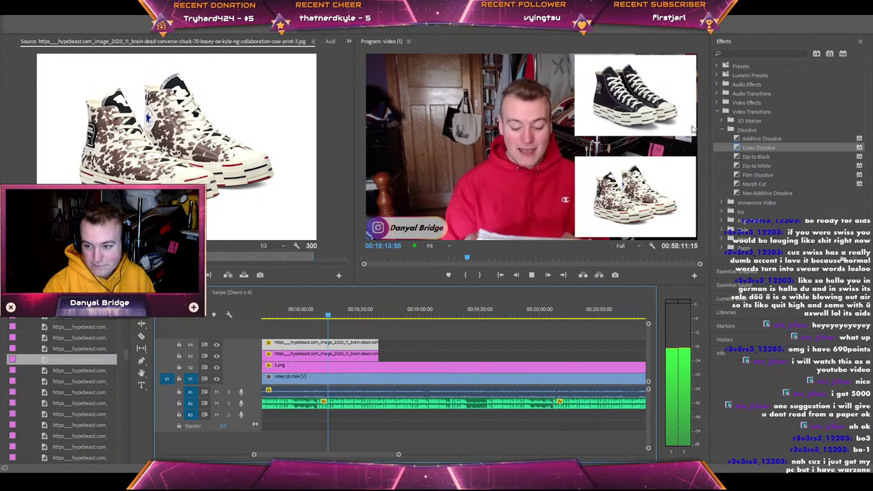
Try to apply Cross Dissolve to the shoe clips' ends, and extend the V3 and V4 clips to about 00:19:00.
click(757, 151)
drag(759, 151, 383, 354)
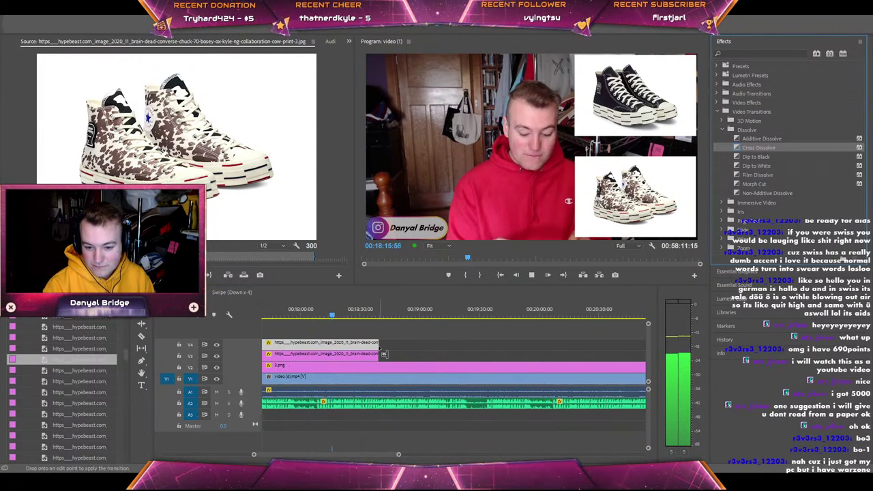
drag(433, 333, 709, 198)
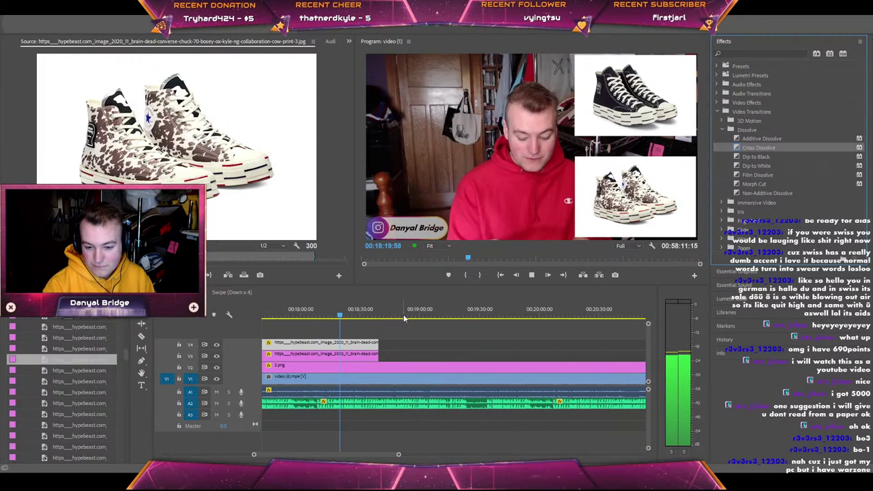
drag(379, 354, 421, 343)
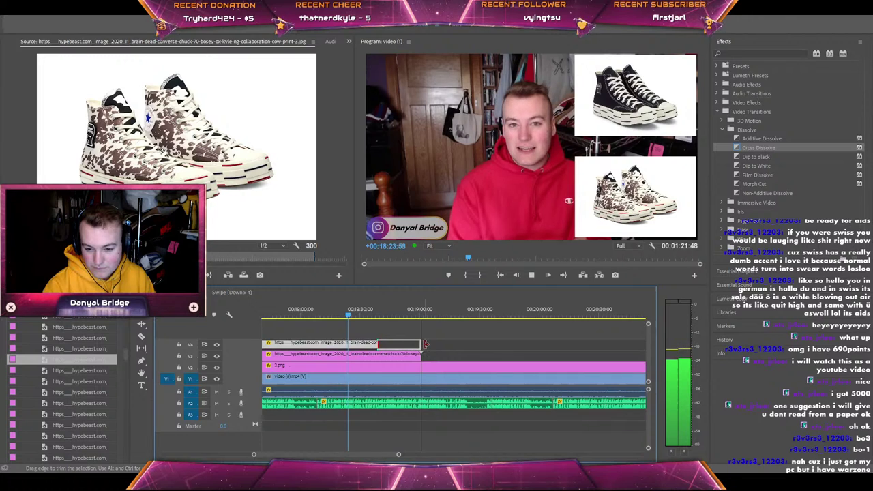
mouse_move(399, 455)
mouse_down()
mouse_move(375, 453)
mouse_move(388, 454)
mouse_up()
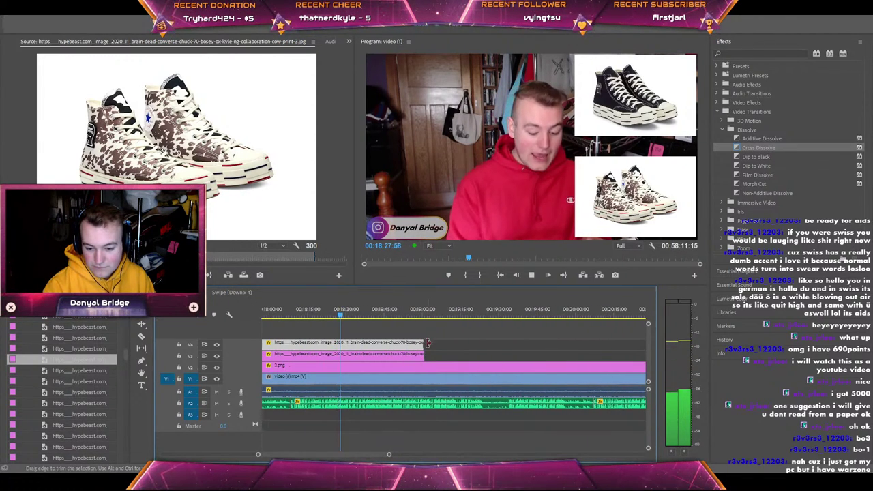
Play the sequence under the extended shoe images in stages and pause at 00:18:46:07 to find where they should end.
key(space)
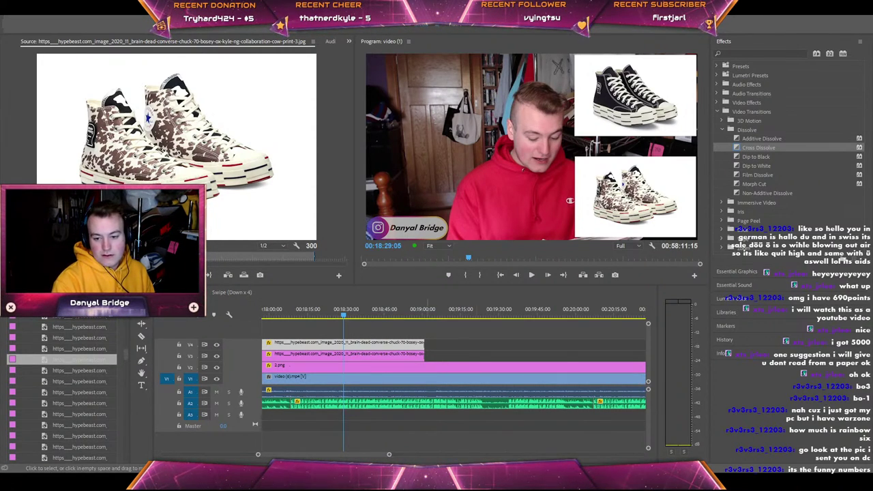
click(536, 276)
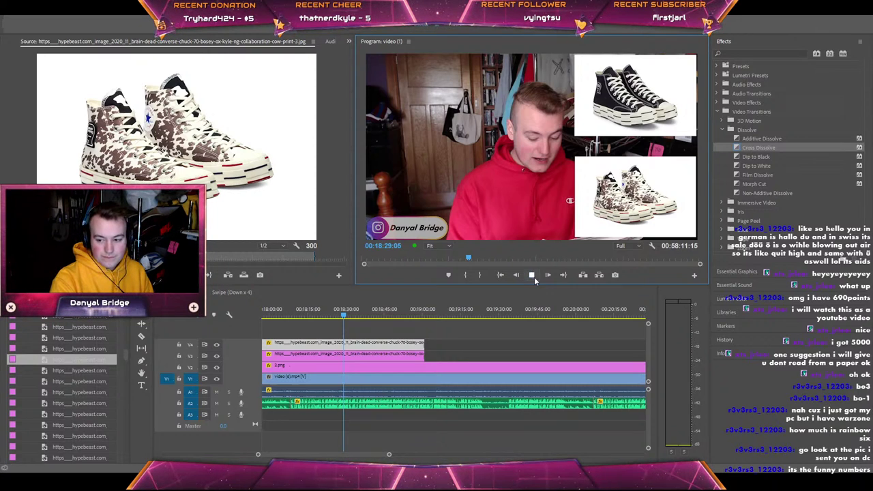
click(532, 275)
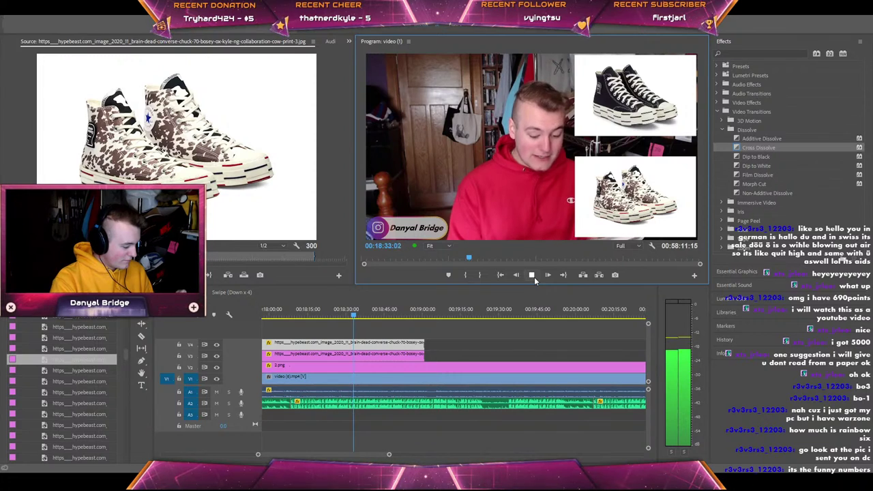
click(535, 277)
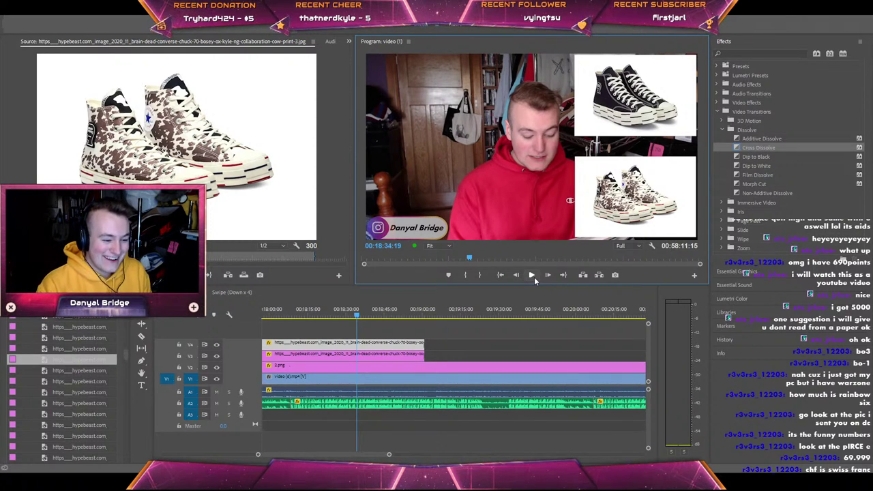
click(532, 276)
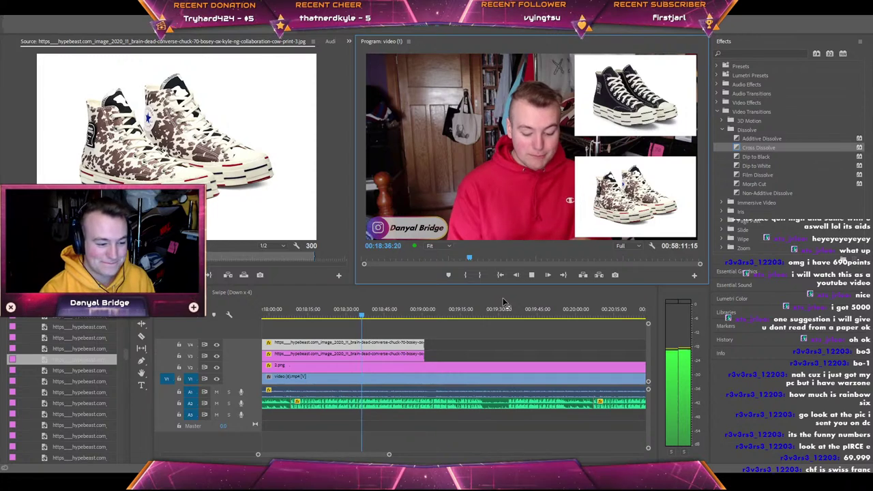
click(532, 275)
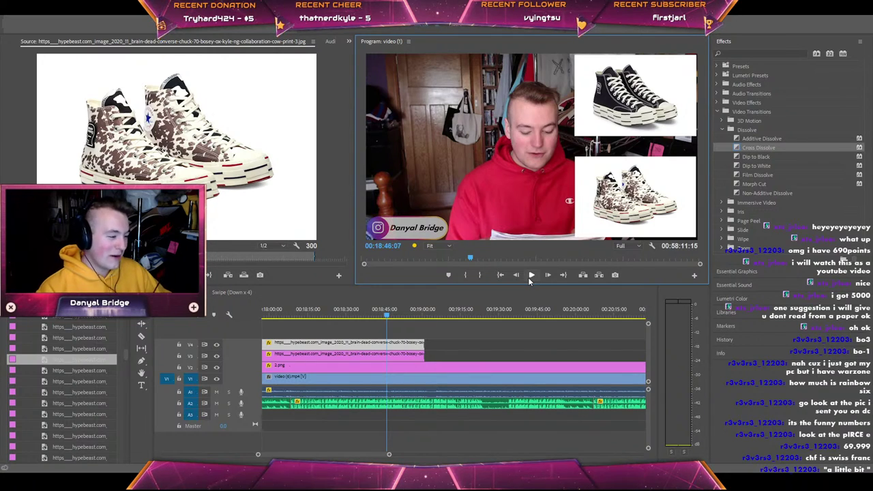
click(531, 277)
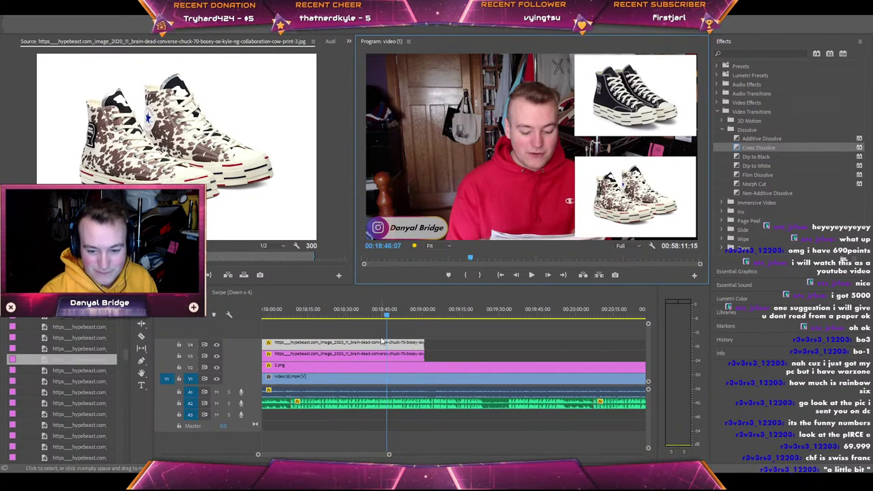
Replay from about 00:18:17, pause at 00:18:27:44 and trim both shoe clips on V3 and V4 to end there.
click(314, 316)
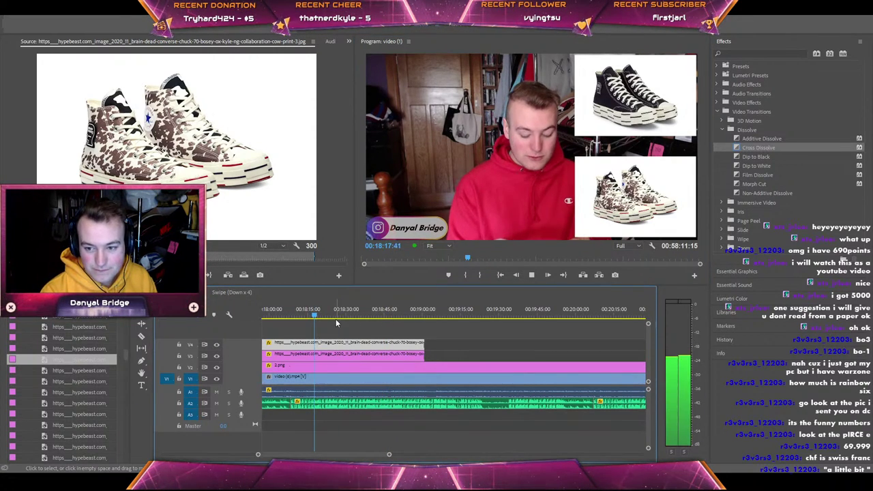
scroll(423, 402, up, 1)
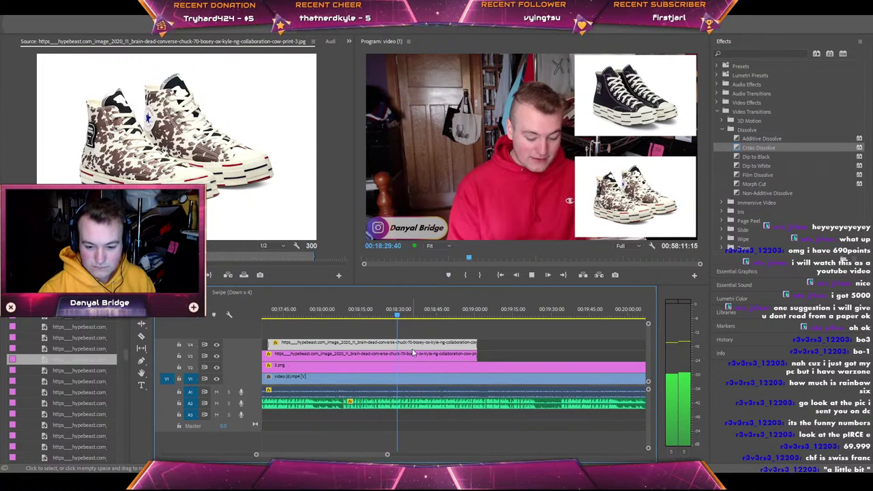
click(388, 315)
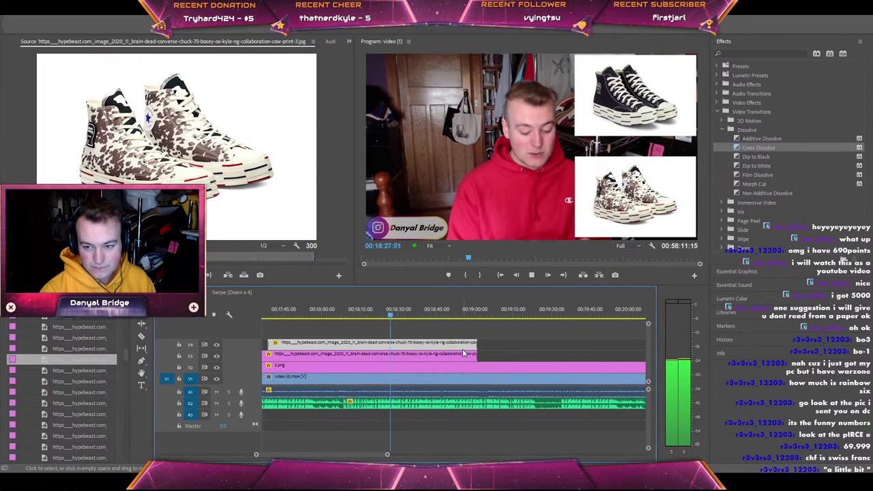
key(space)
drag(481, 343, 393, 343)
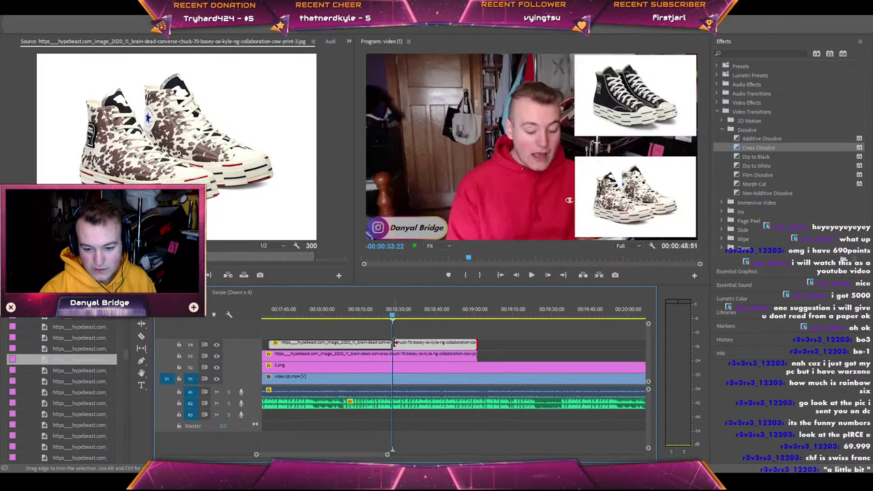
drag(479, 355, 452, 357)
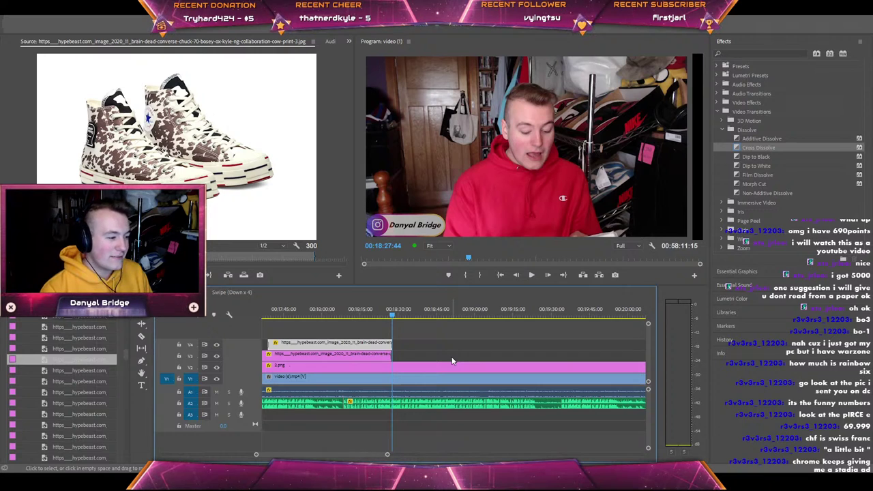
key(Return)
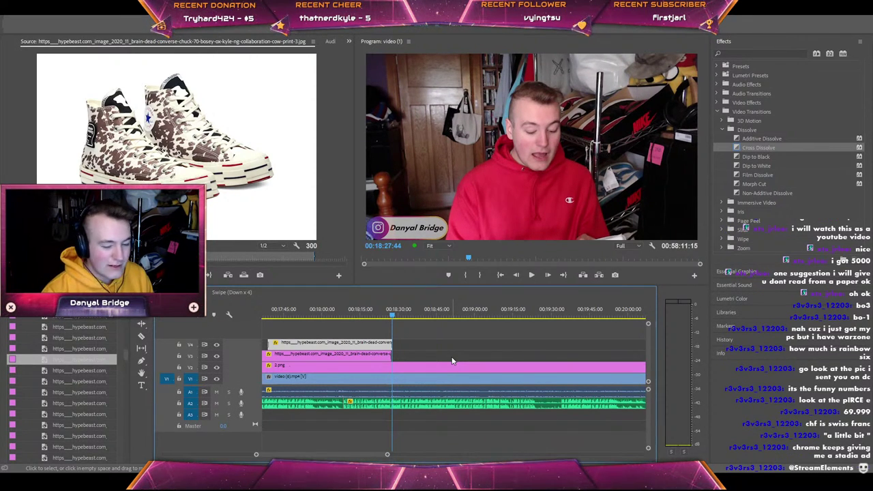
click(398, 357)
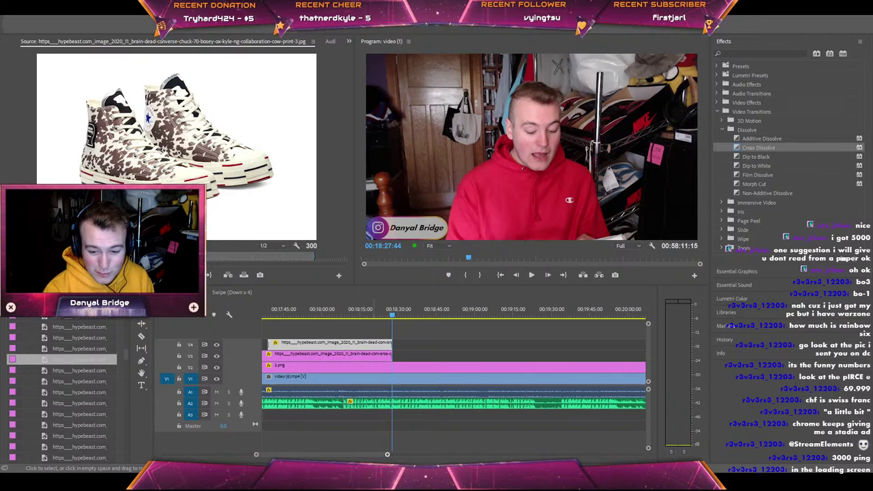
Play on from the end of the shoe clips and pause at 00:18:30:59.
drag(387, 454, 370, 453)
click(375, 279)
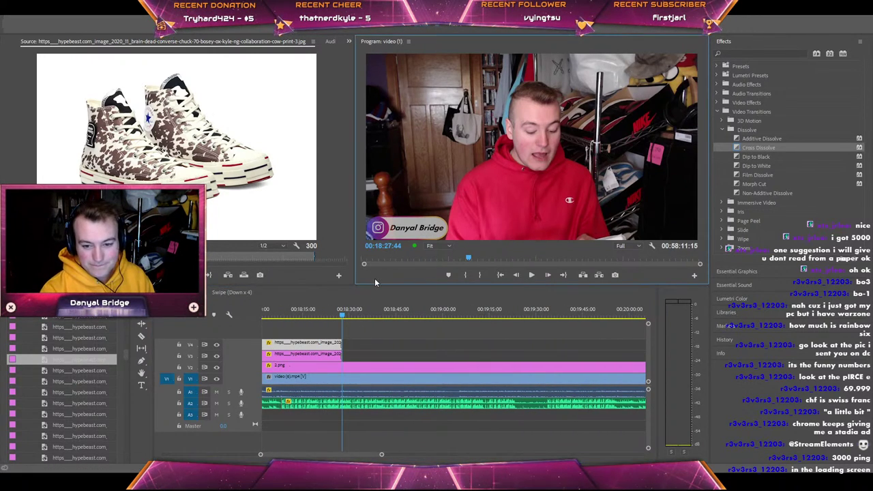
key(space)
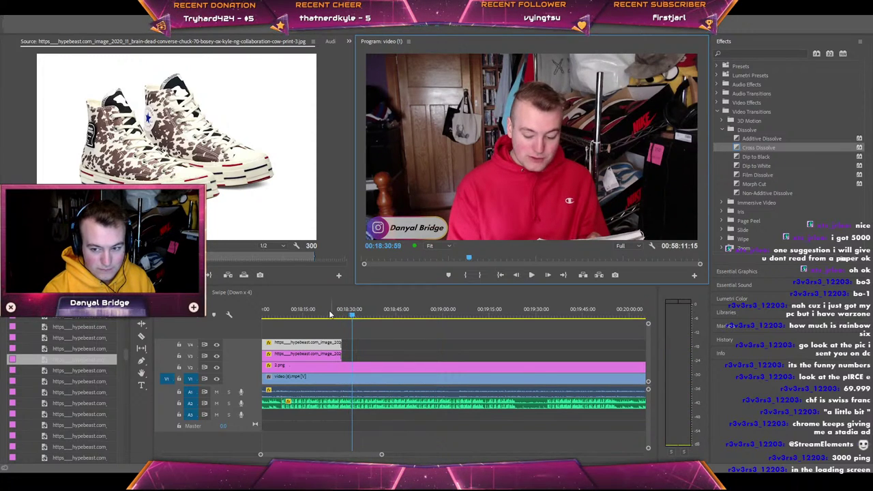
Find the low-top sneaker image, cow-print-13.jpg, among the project images and place it on V3 at 00:18:30:59.
double_click(80, 369)
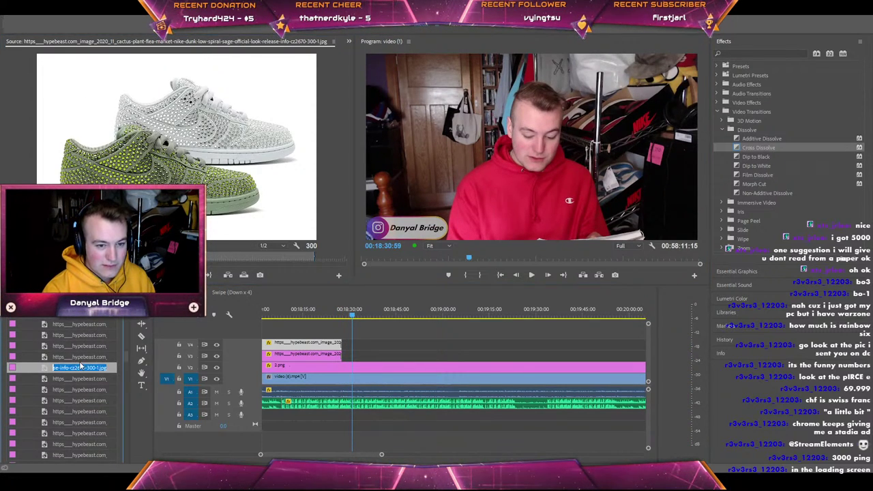
double_click(82, 357)
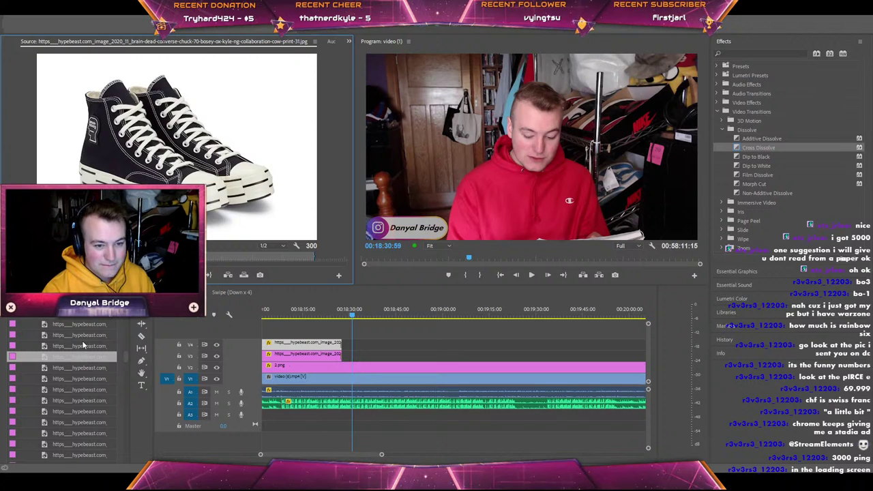
double_click(82, 346)
scroll(82, 343, up, 1)
double_click(82, 341)
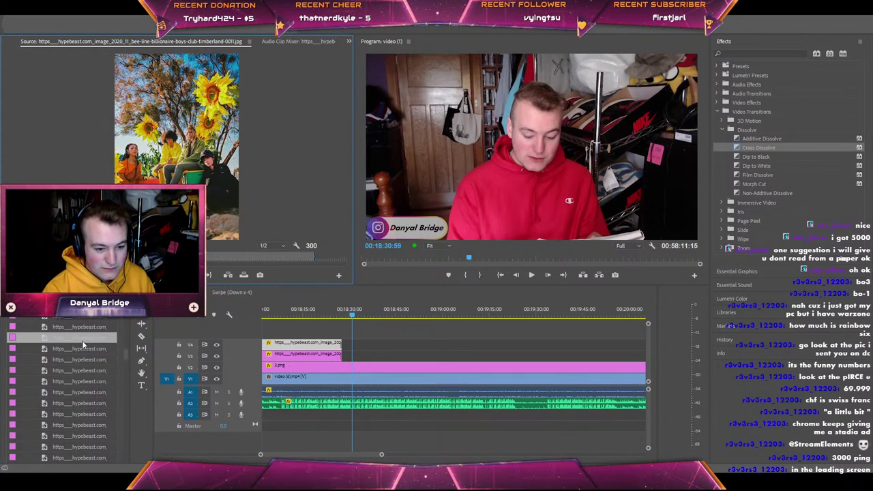
double_click(86, 349)
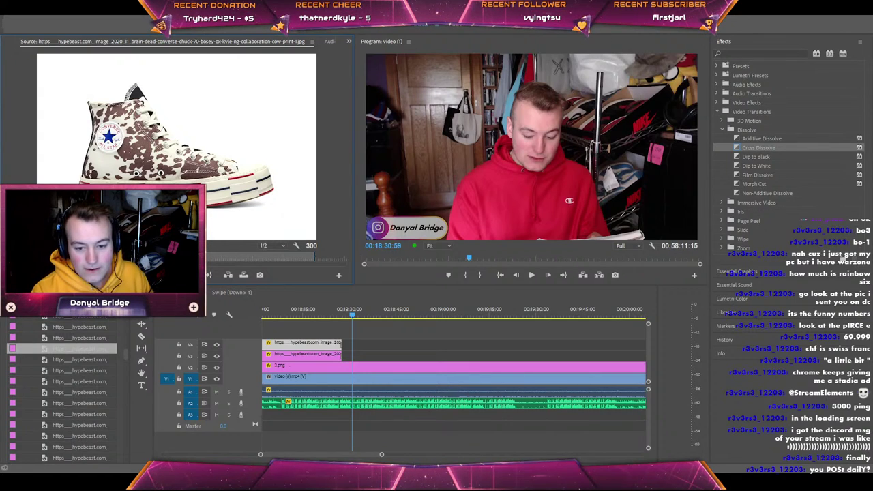
click(78, 381)
click(79, 371)
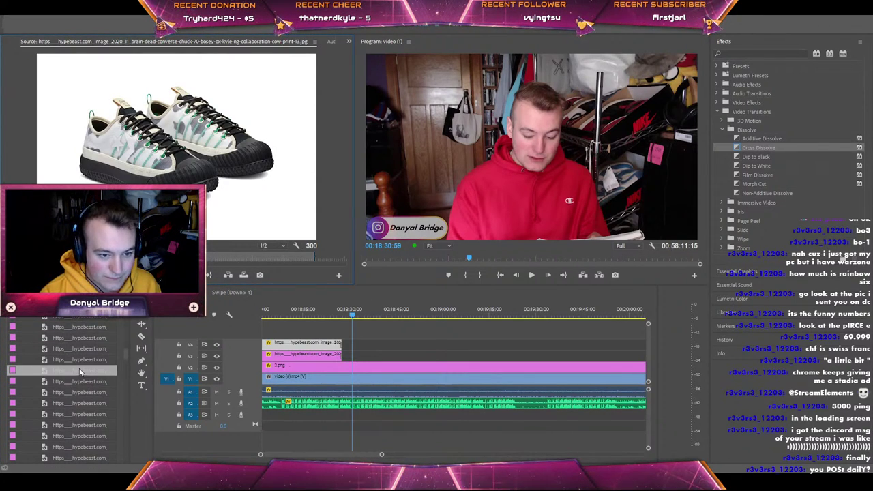
drag(80, 371, 359, 355)
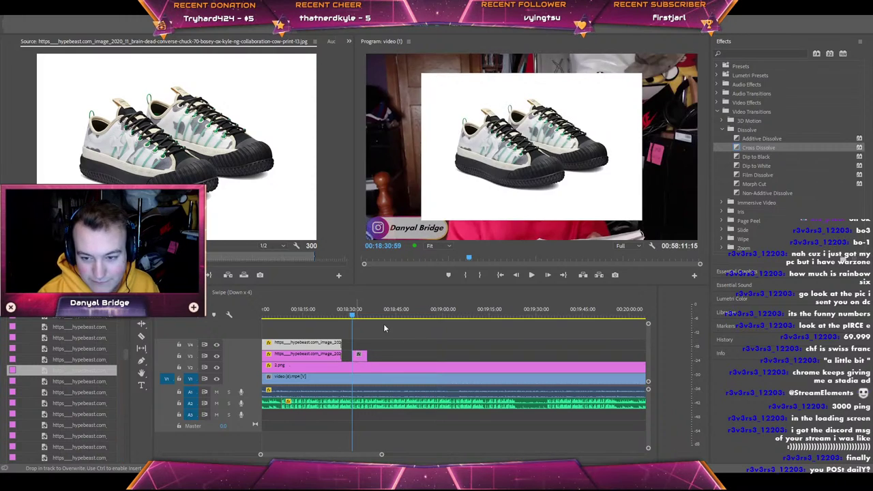
Scale down the low-top sneaker image and position it in the frame's upper-right corner.
click(442, 159)
drag(424, 148, 590, 132)
drag(557, 108, 648, 122)
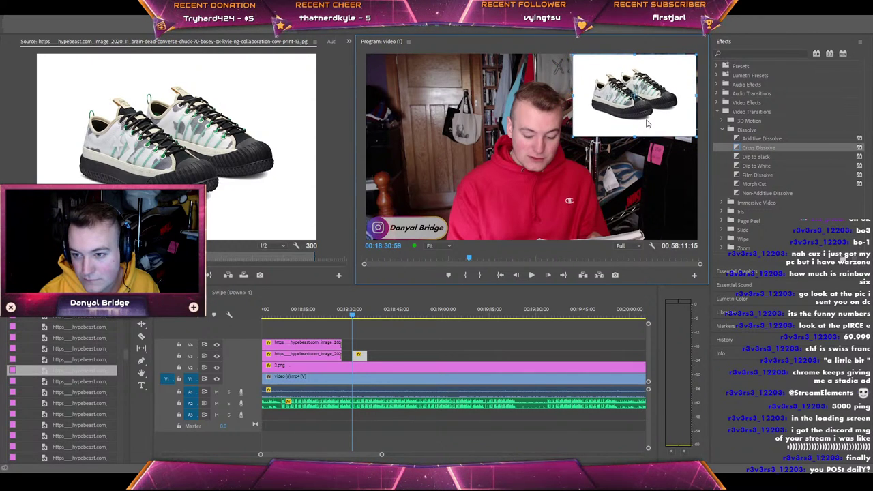
Extend the low-top clip on V3 to about 00:19:01, apply Cross Dissolve to both ends and play the sequence.
drag(742, 148, 455, 350)
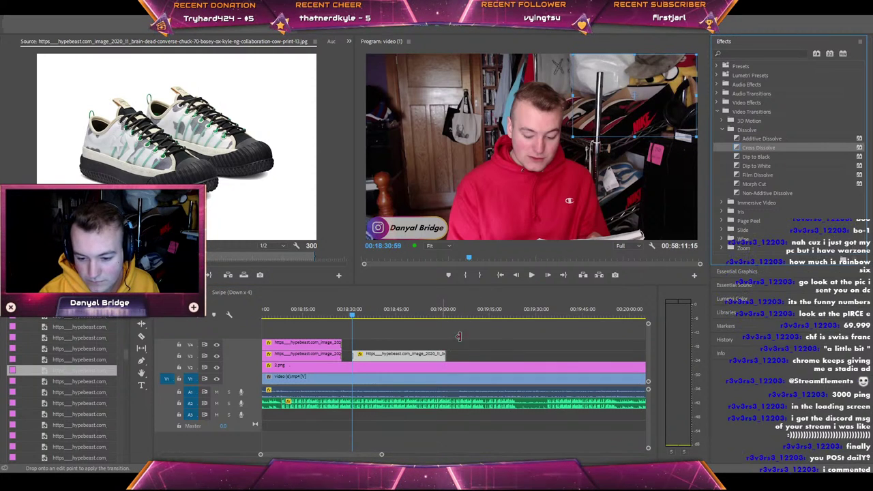
key(space)
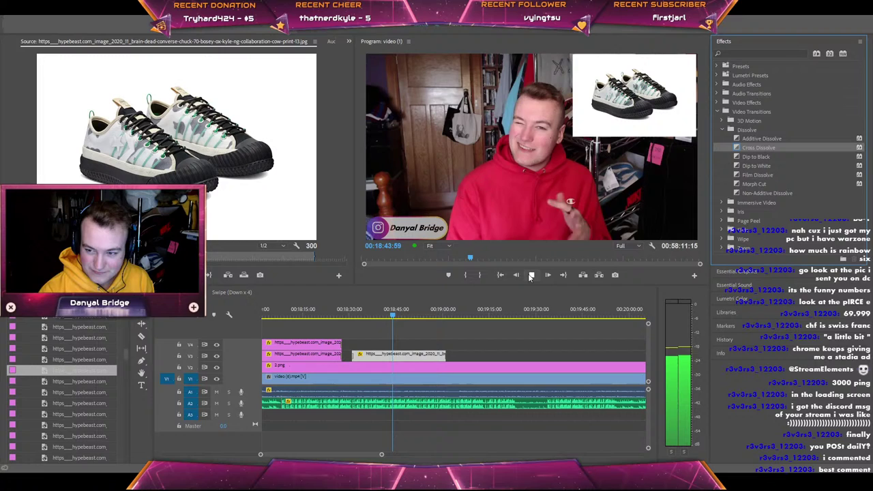
drag(759, 148, 446, 355)
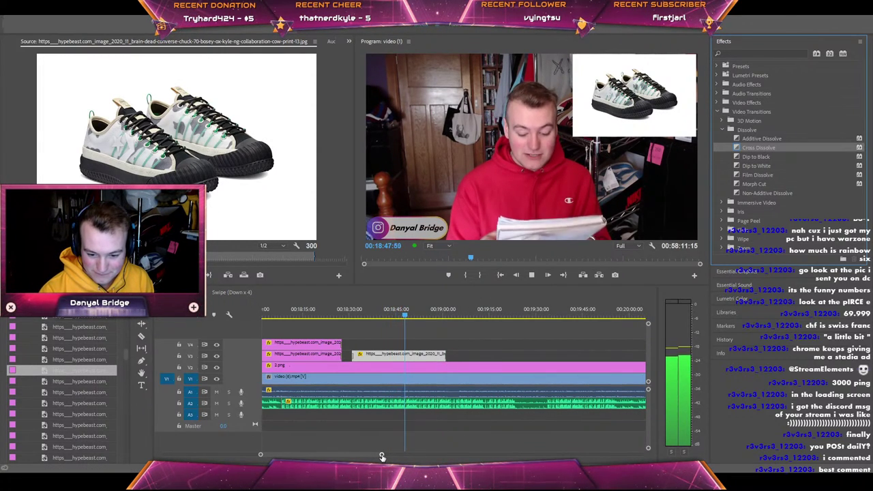
Copy the last music clip to the end of track A2 to extend the music to about 00:32:00.
scroll(382, 456, down, 5)
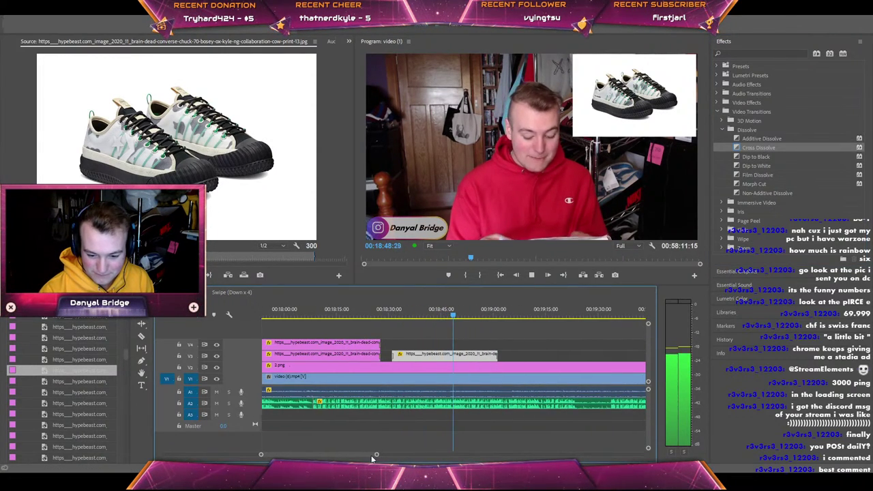
key(backslash)
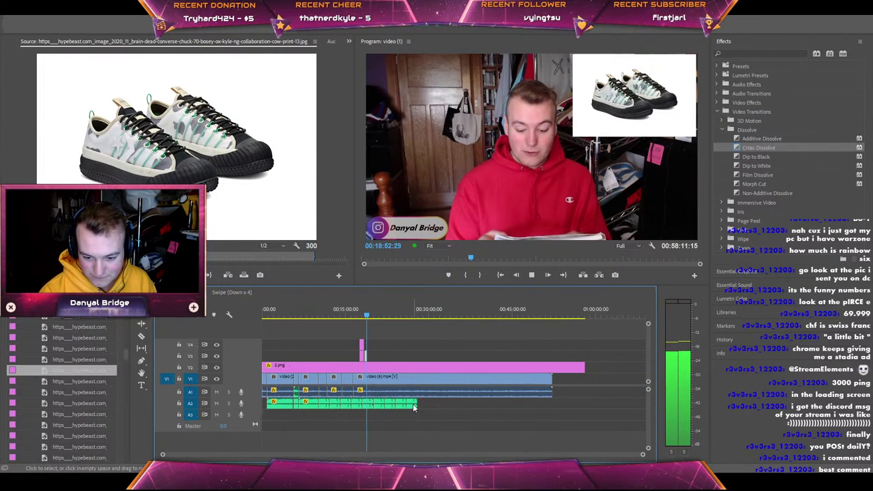
drag(415, 404, 438, 408)
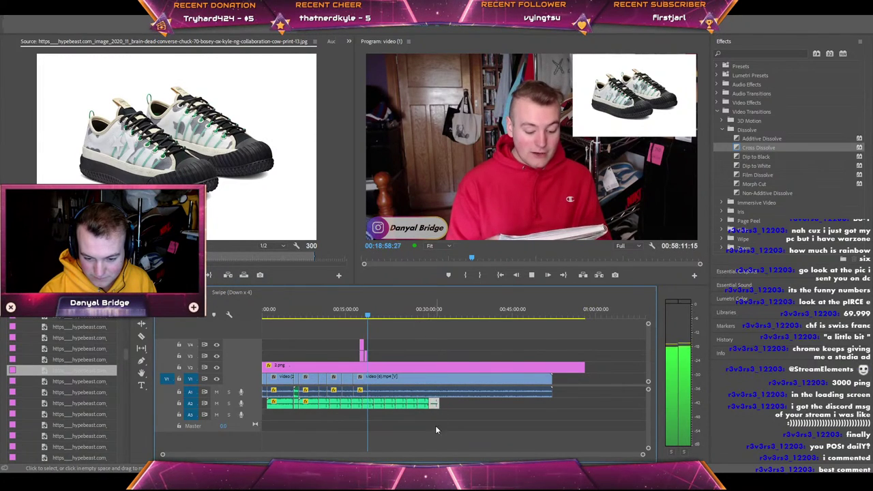
Trim the end of the low-top sneaker clip on V3 back to about 00:18:58 and play on from there.
key(=)
key(=)
key(=)
key(=)
key(=)
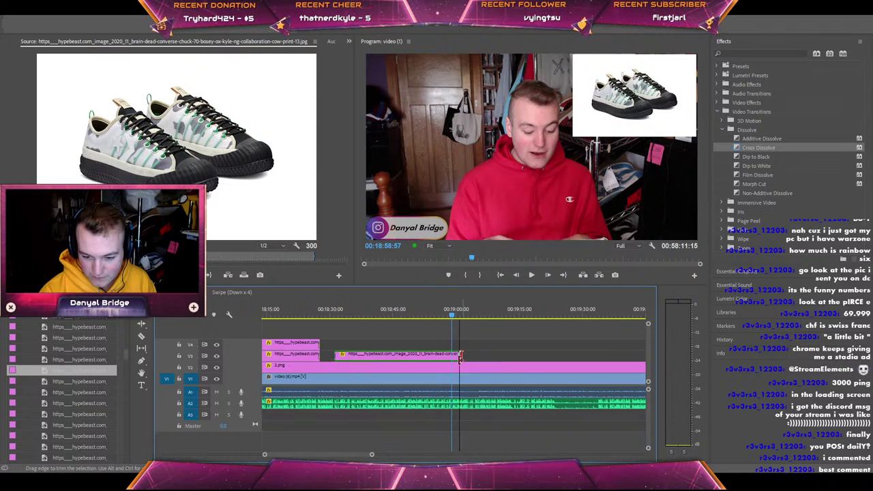
drag(460, 354, 450, 355)
click(451, 318)
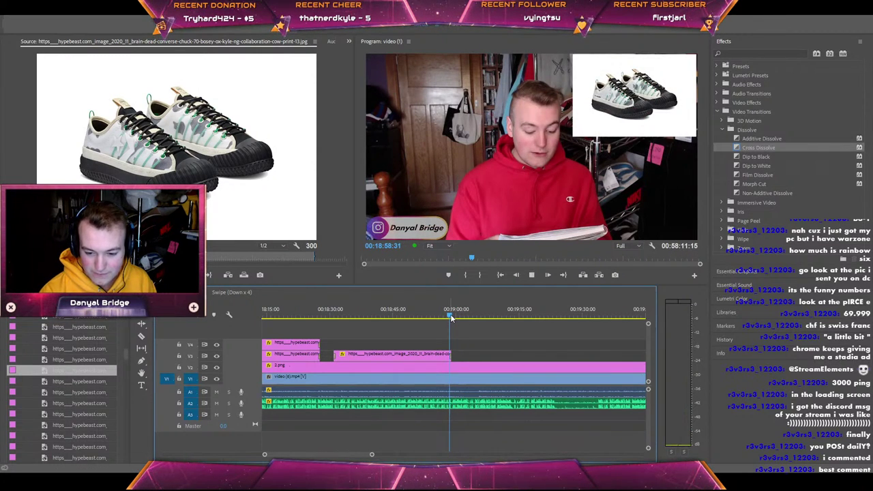
key(space)
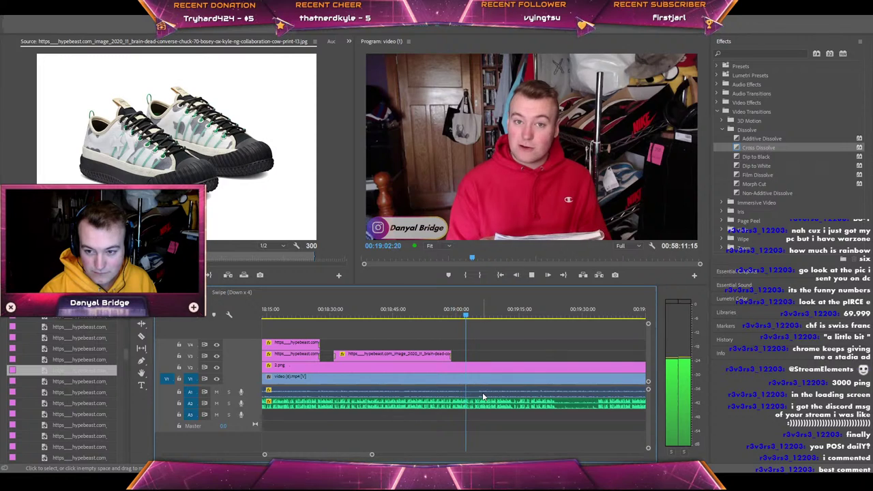
Cut the talking-head footage at 00:19:03:26 and 00:19:05:22, delete the piece between and close the gap.
key(space)
key(c)
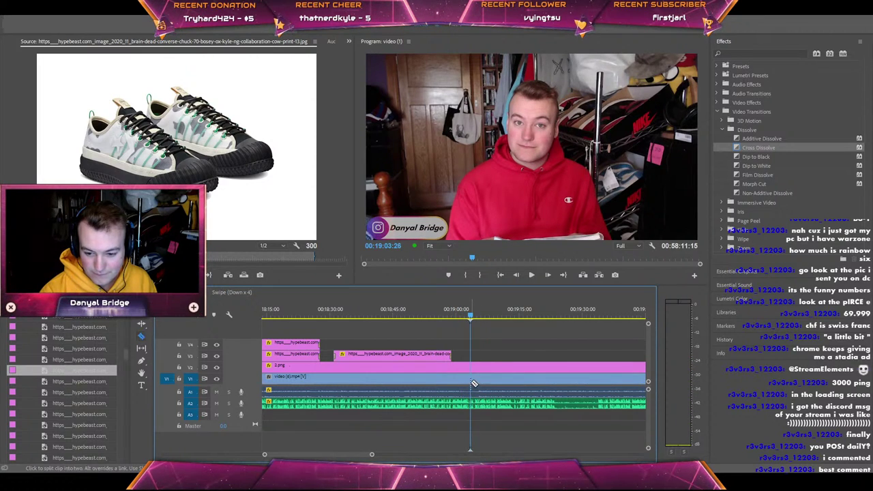
click(475, 377)
key(space)
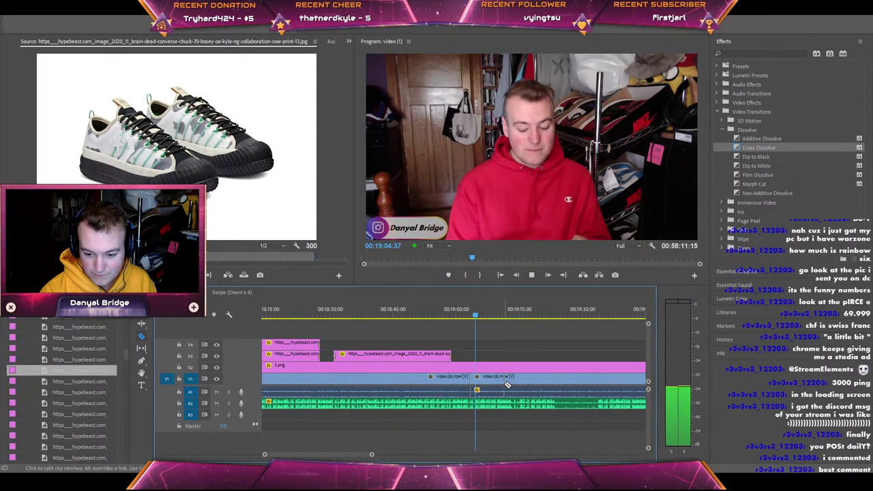
key(space)
click(482, 379)
key(v)
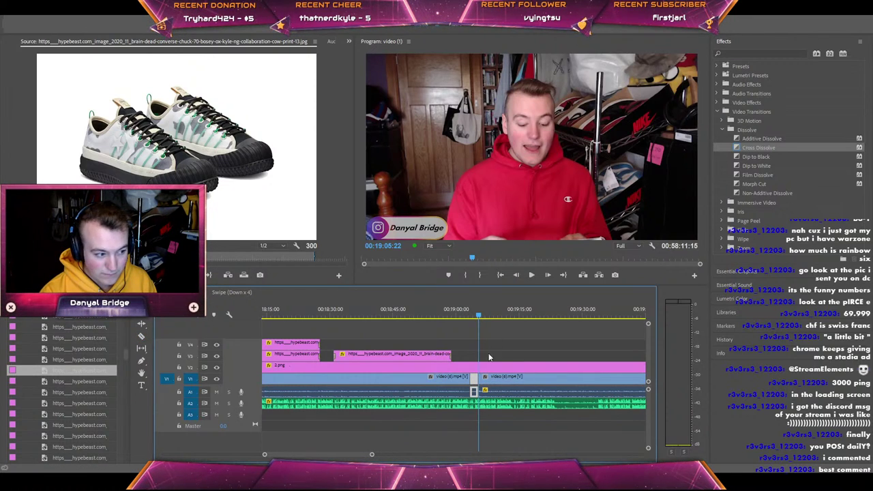
key(Delete)
drag(494, 380, 485, 379)
Play on to 00:19:07:54, find the green Nike Dunk Low image, cz2670-300-1.jpg, and place it on V3 there.
click(469, 318)
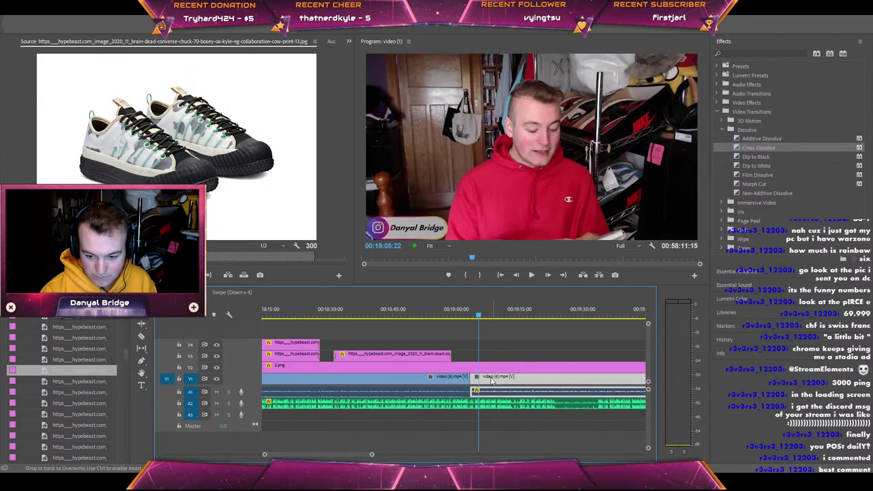
key(space)
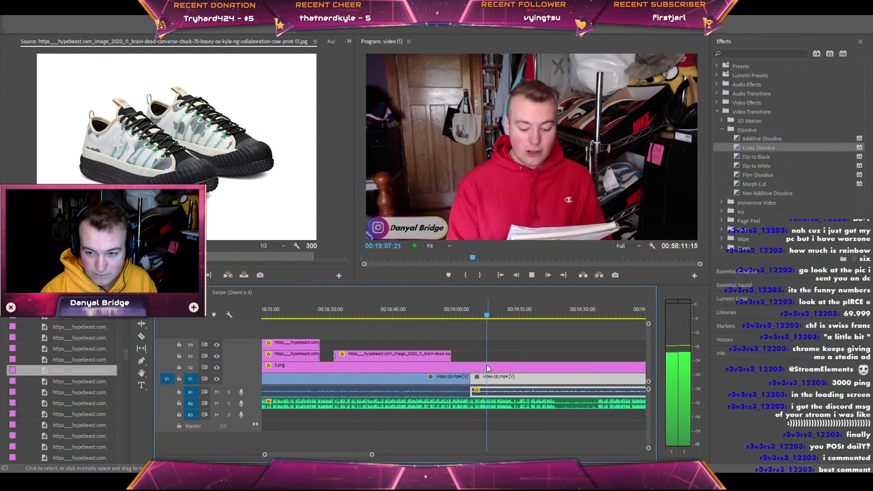
key(space)
double_click(85, 381)
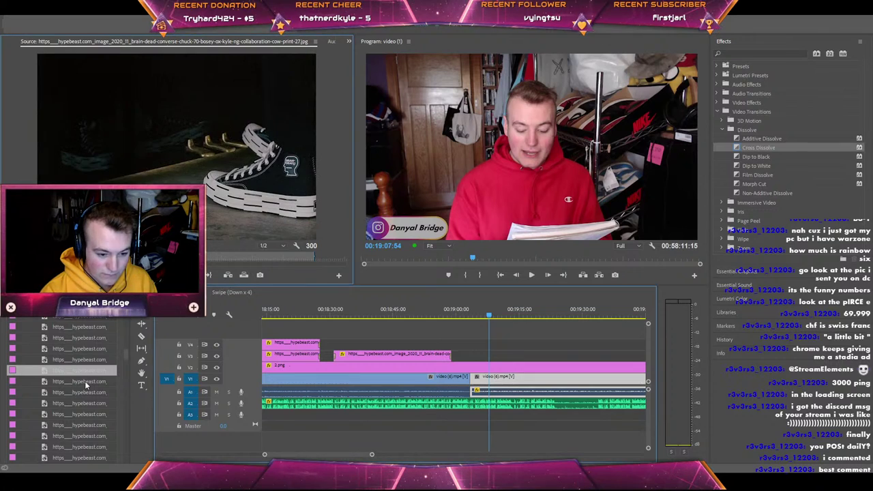
double_click(84, 391)
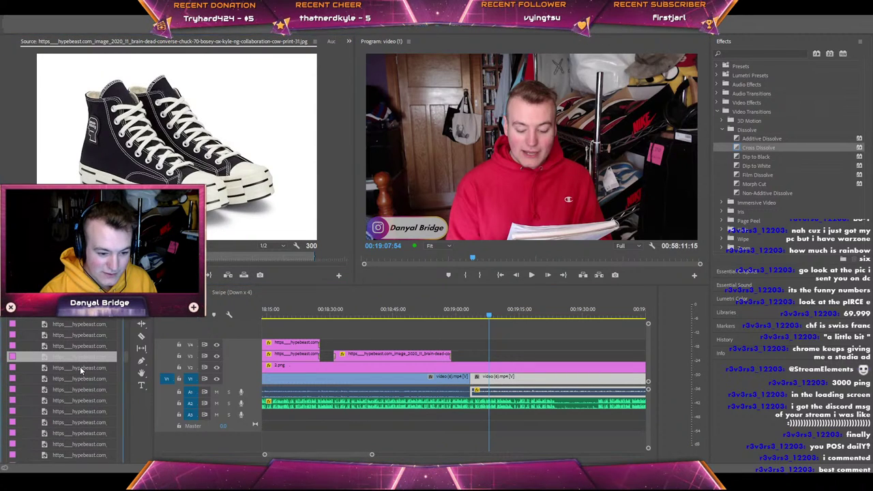
double_click(80, 366)
drag(84, 370, 494, 359)
Scale the green Nike Dunk image to about 62.5 and position it in the frame's upper-right corner.
click(552, 161)
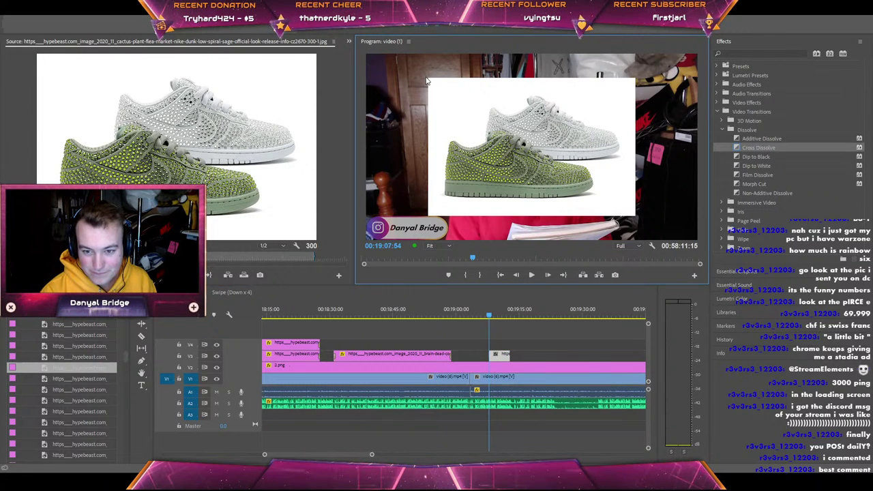
click(326, 49)
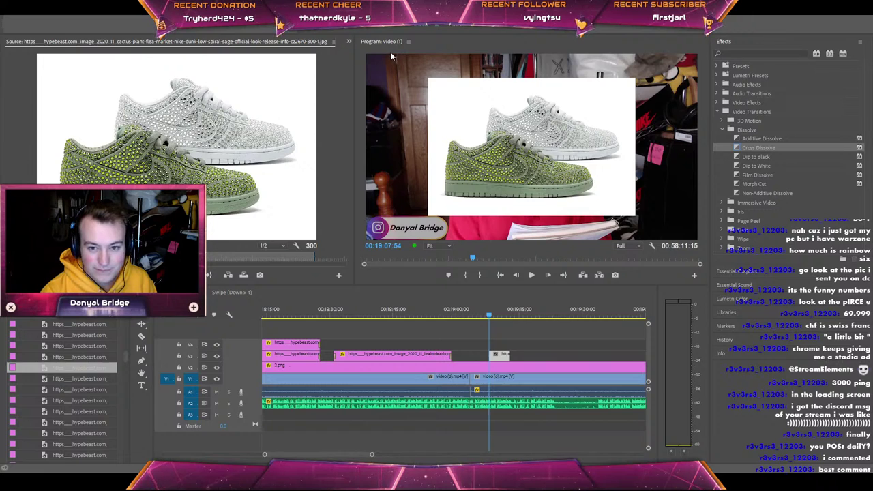
key(shift+5)
click(465, 126)
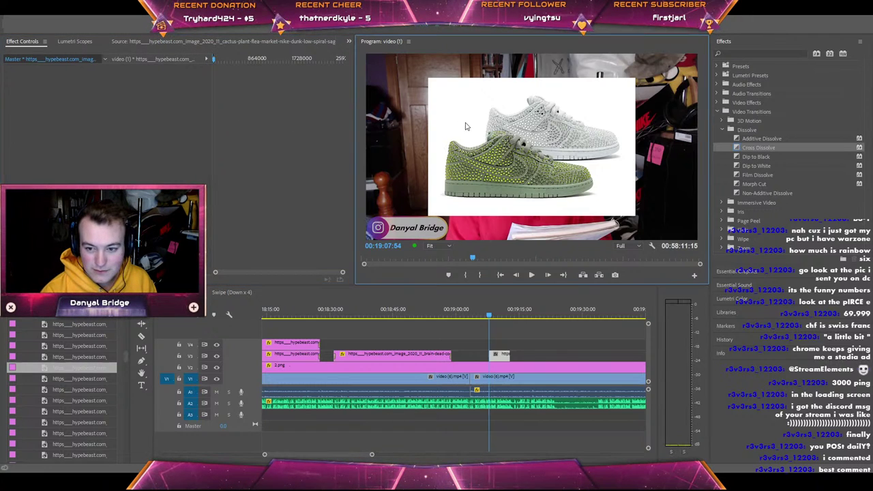
click(500, 355)
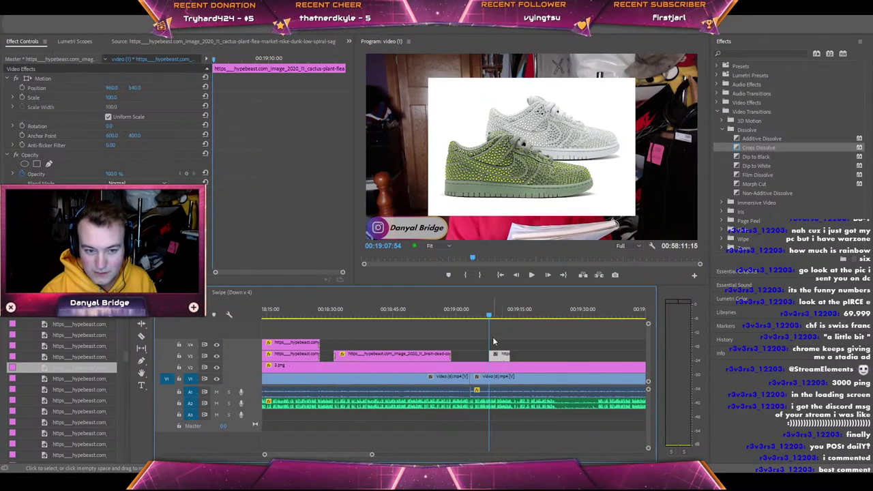
click(215, 65)
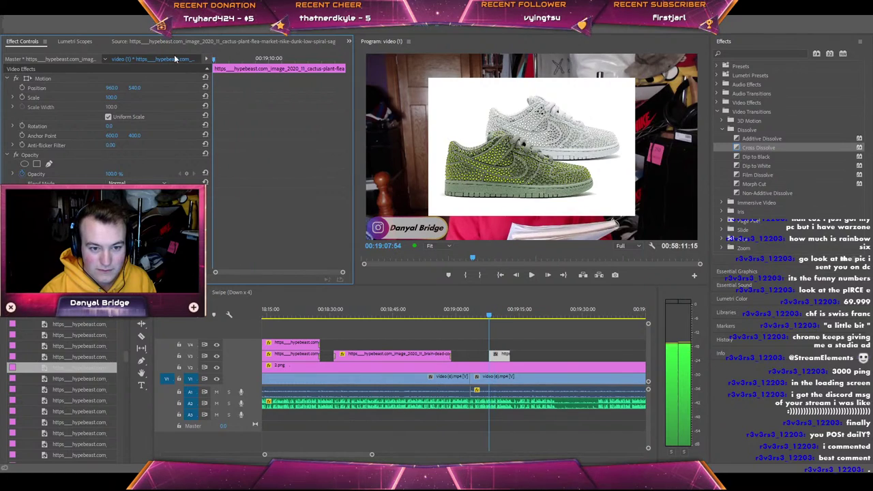
click(433, 85)
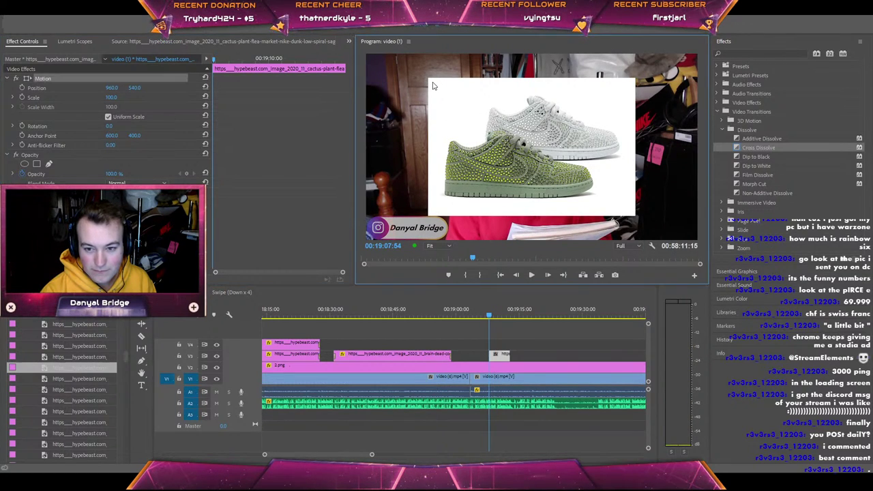
click(216, 63)
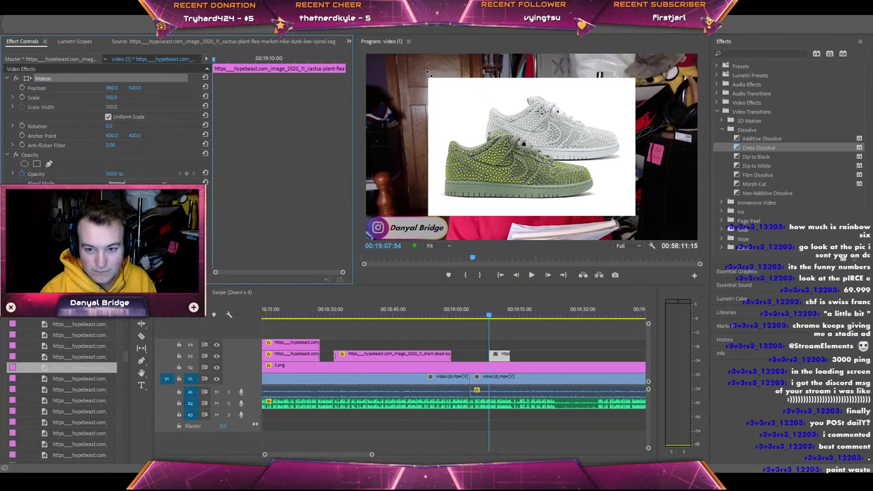
drag(429, 73, 469, 102)
drag(505, 164, 602, 123)
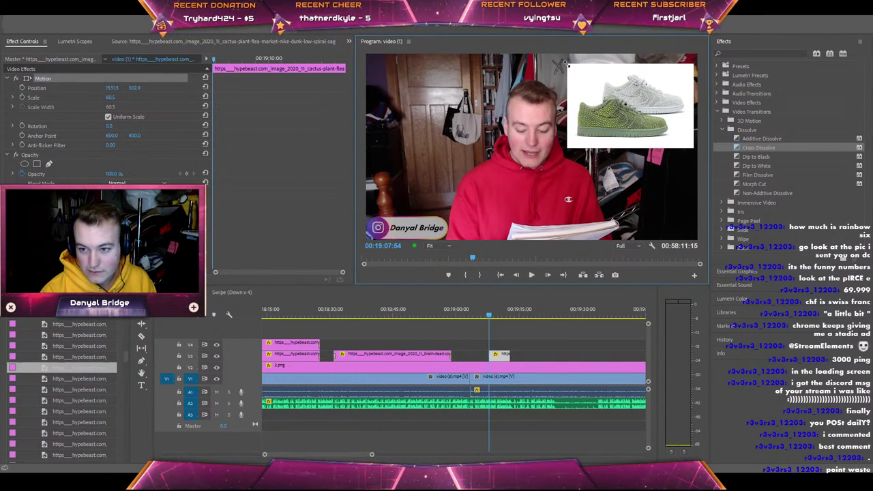
drag(575, 75, 596, 86)
Apply Cross Dissolve to the start of the Nike Dunk clip, extend its end to about 00:19:31 and play it.
drag(751, 158, 600, 260)
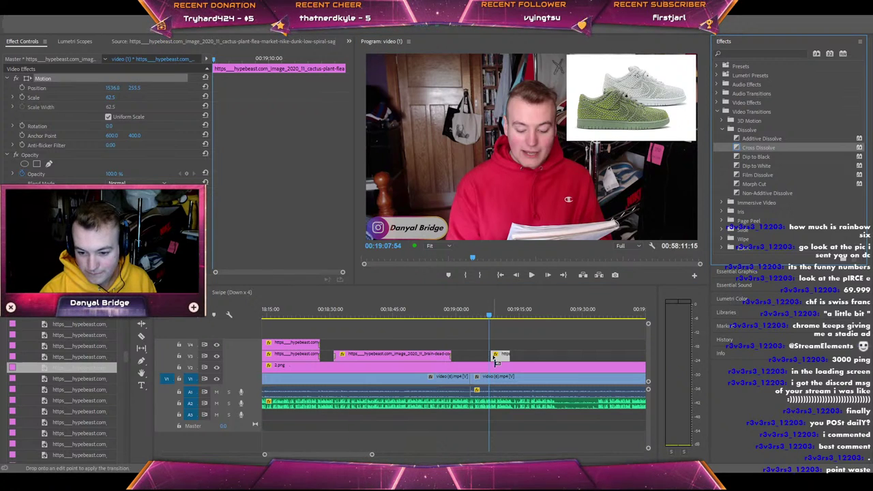
drag(496, 362, 585, 353)
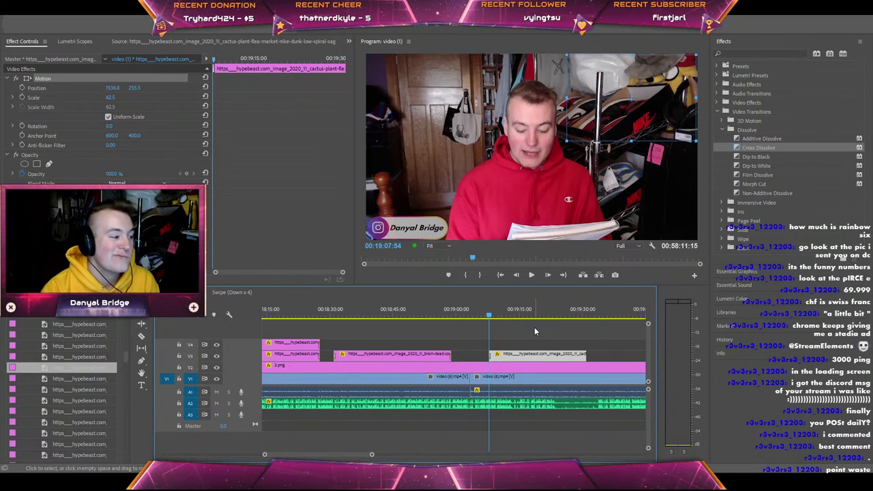
scroll(379, 451, down, 3)
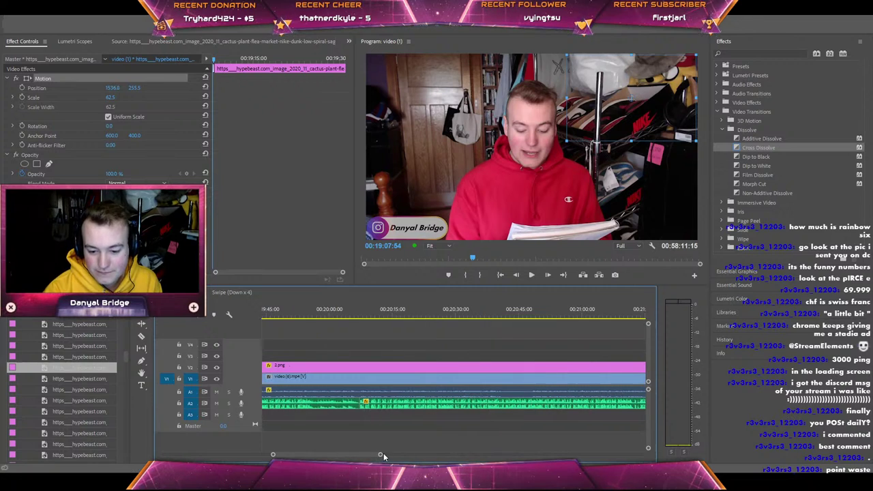
scroll(380, 455, up, 3)
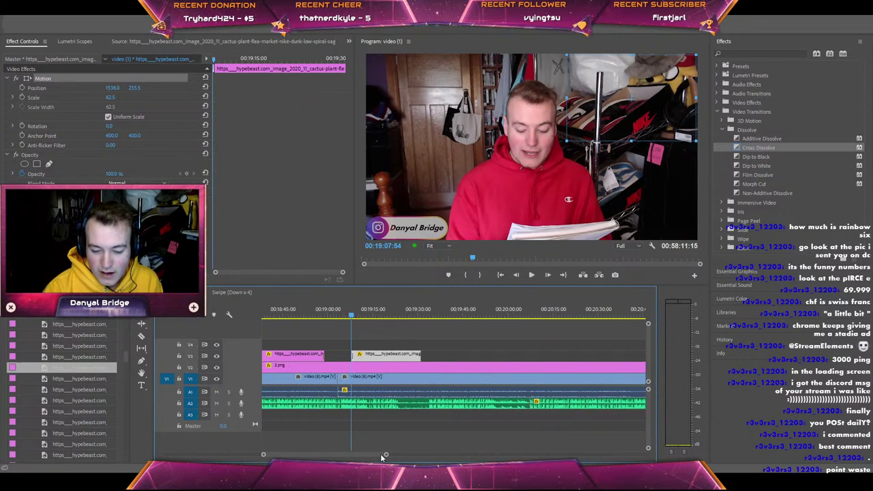
click(531, 275)
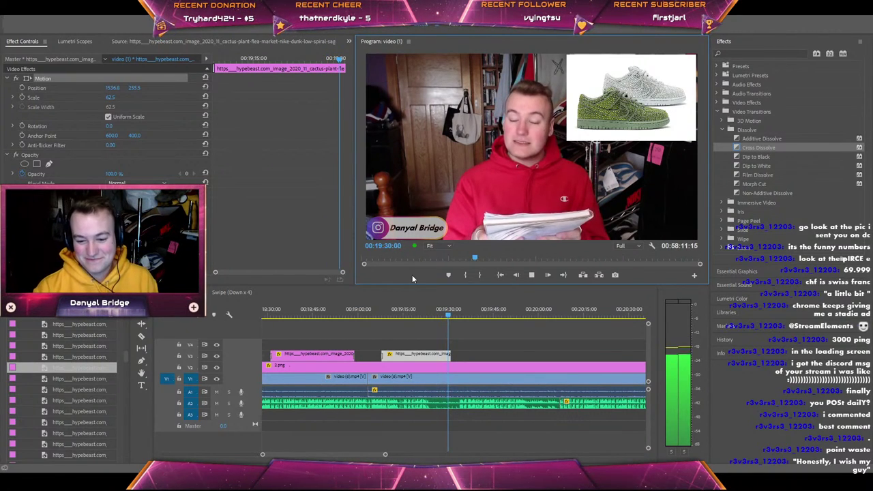
Extend the end of the Nike Dunk clip on V3 to about 00:20:38.
drag(456, 354, 570, 363)
drag(386, 456, 440, 456)
drag(416, 354, 435, 355)
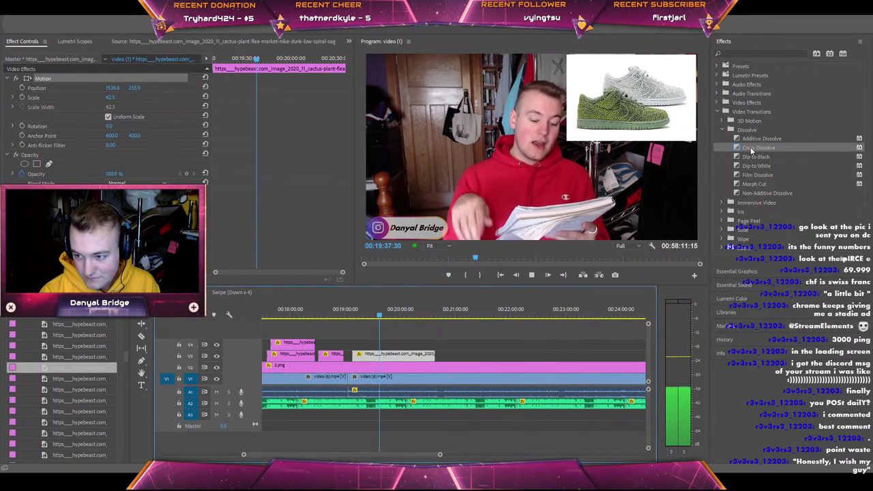
click(753, 148)
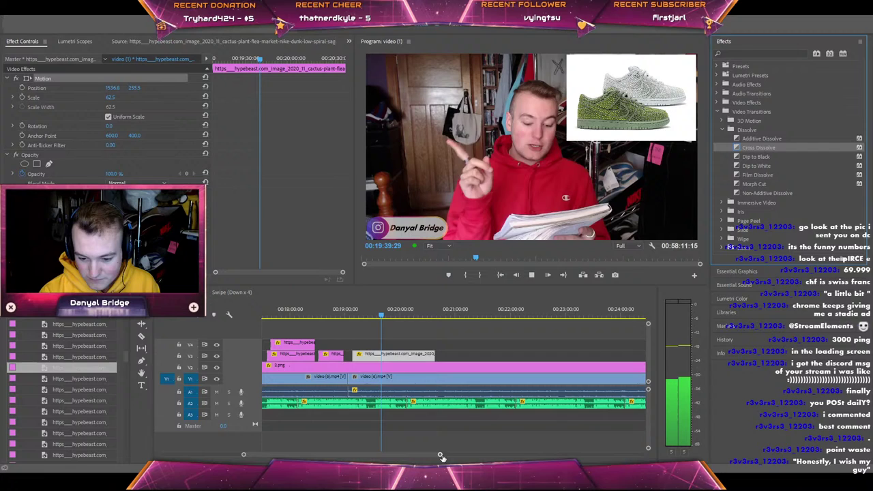
drag(440, 456, 399, 456)
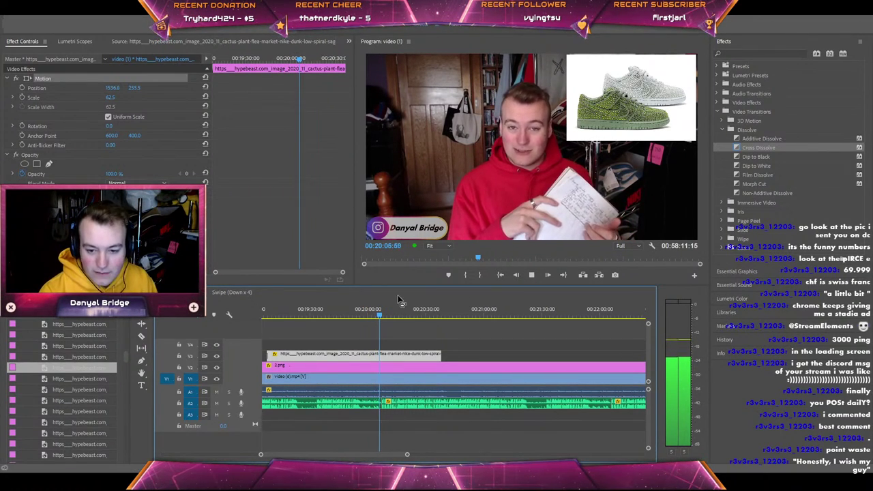
Play on towards the end of the Nike Dunk clip and apply Cross Dissolve to its end.
key(space)
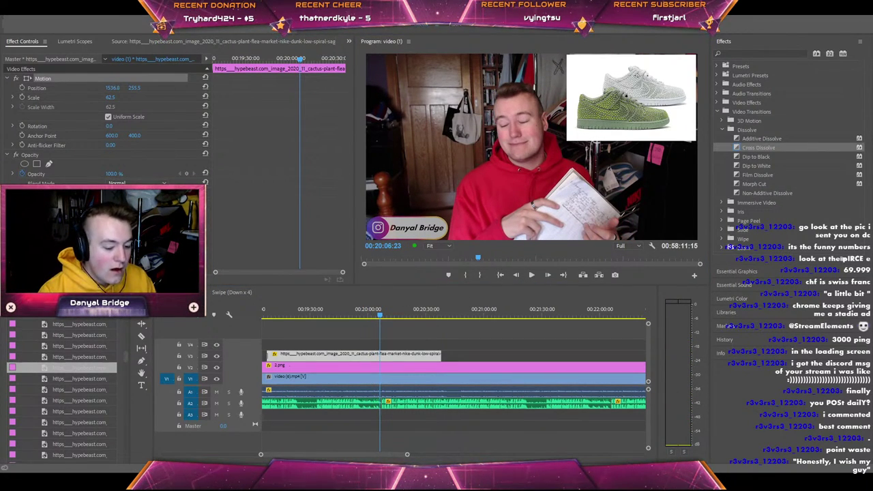
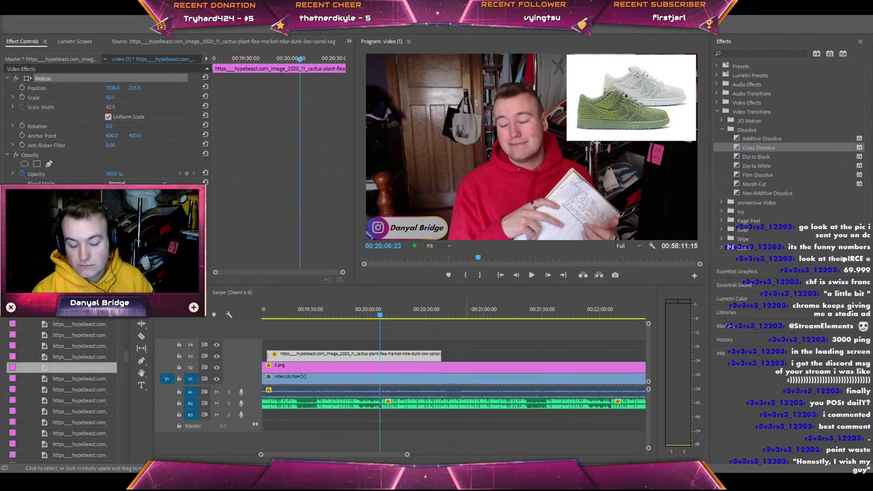
click(398, 274)
key(space)
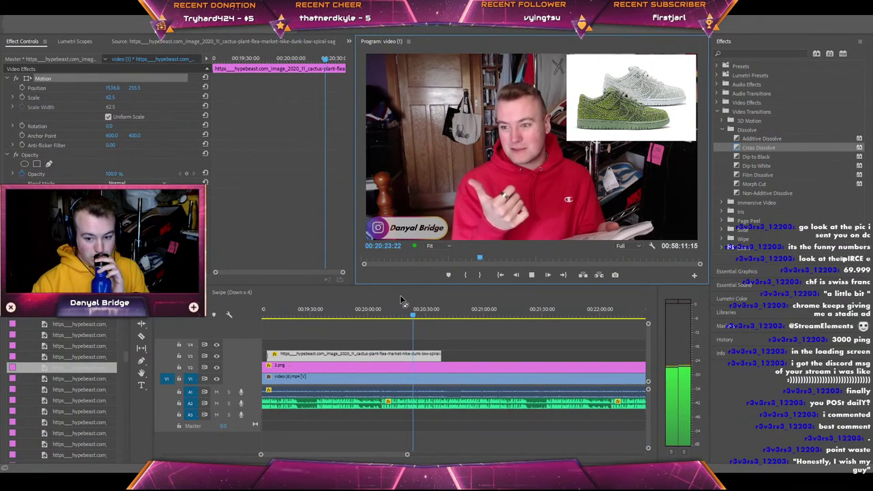
click(749, 151)
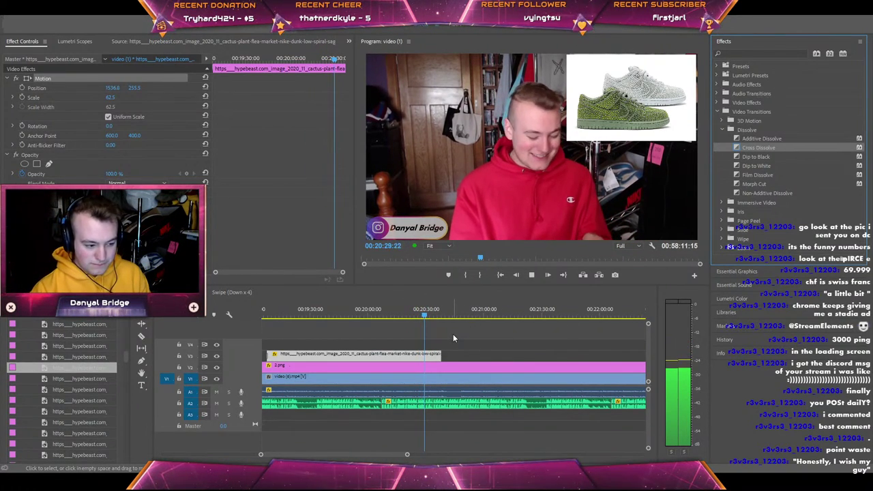
click(411, 278)
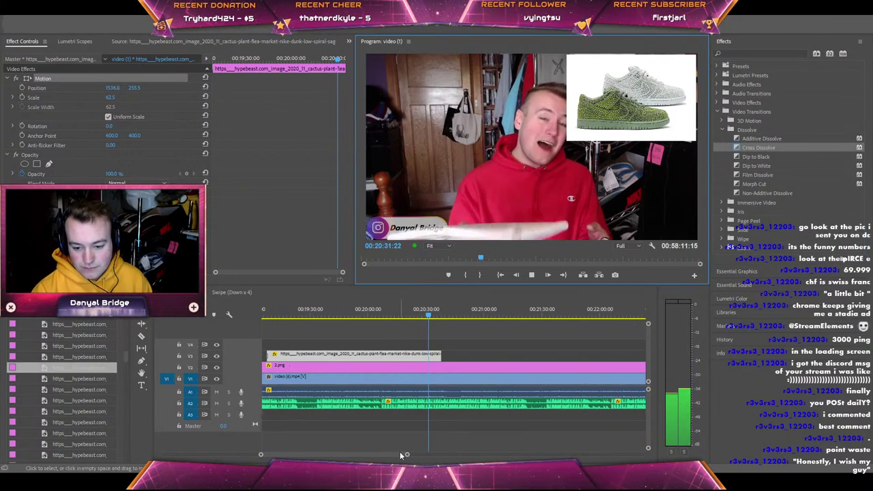
scroll(400, 453, up, 2)
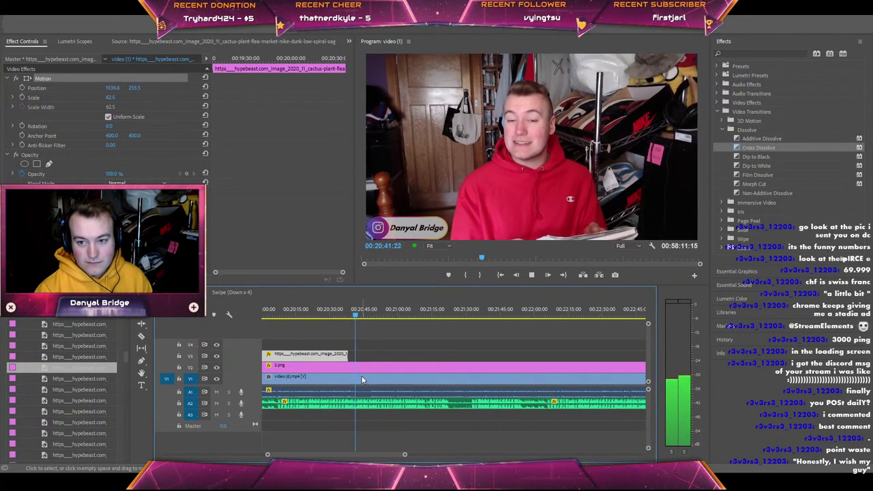
Split the talking-head clip on V1 at 00:20:42:28 and again at 00:20:48:20 to isolate the pause.
key(space)
key(c)
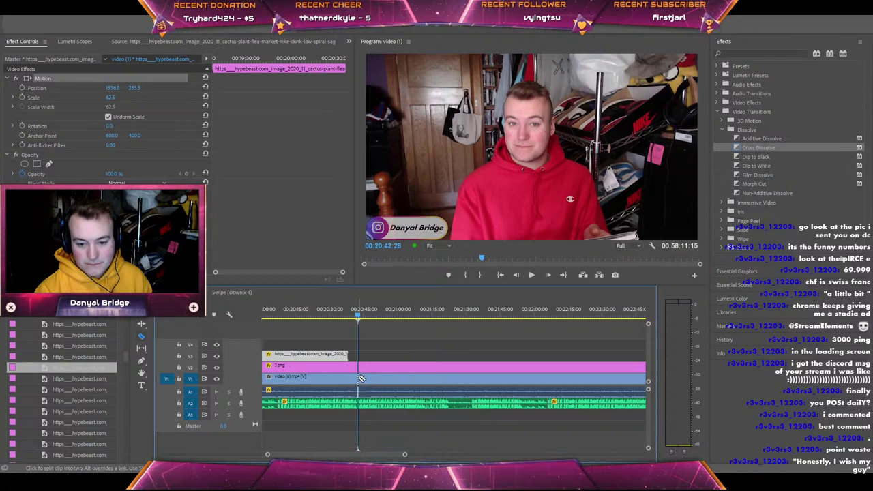
click(360, 378)
key(space)
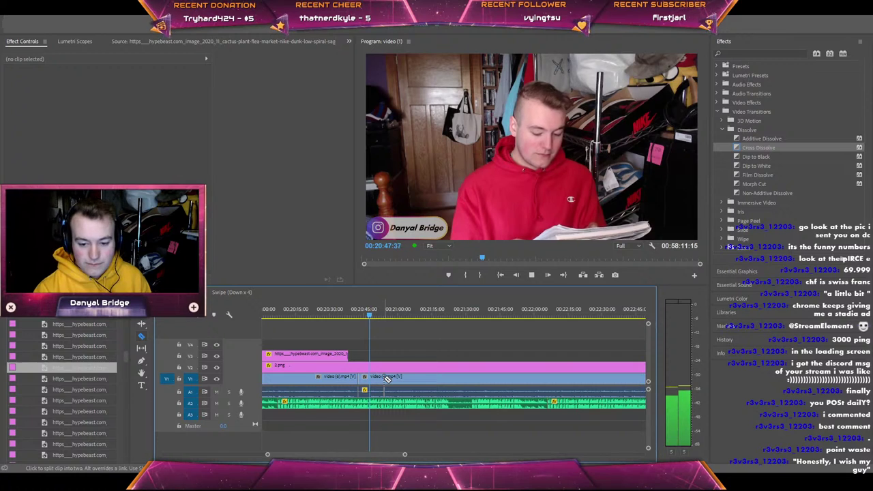
key(space)
click(375, 378)
Delete the isolated pause segment, close the gap with the following footage, and return the playhead to about 00:20:41.
key(v)
click(366, 379)
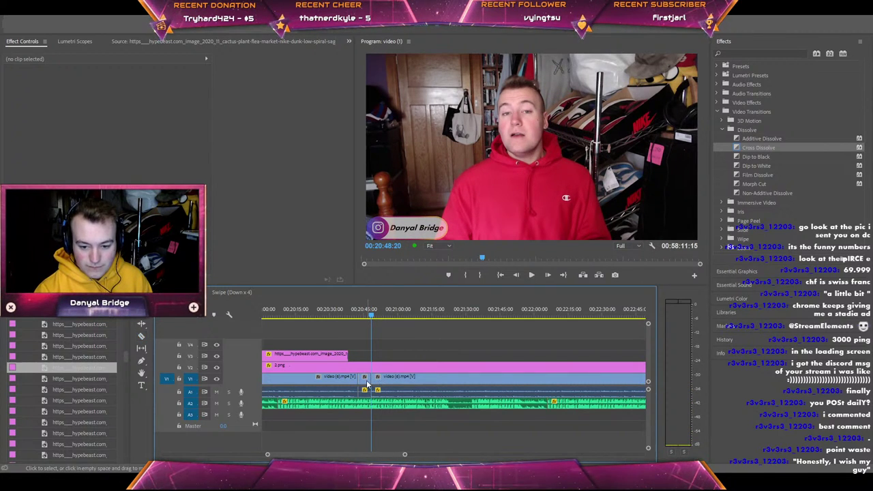
click(396, 274)
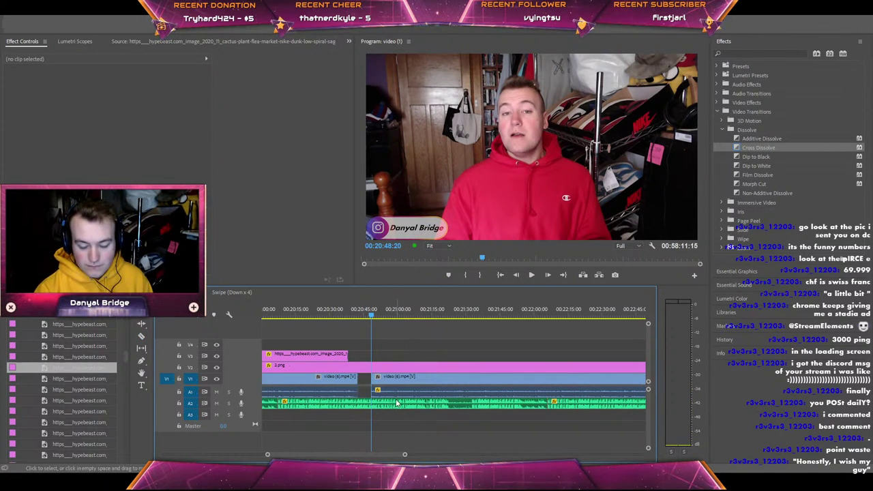
drag(384, 379, 385, 382)
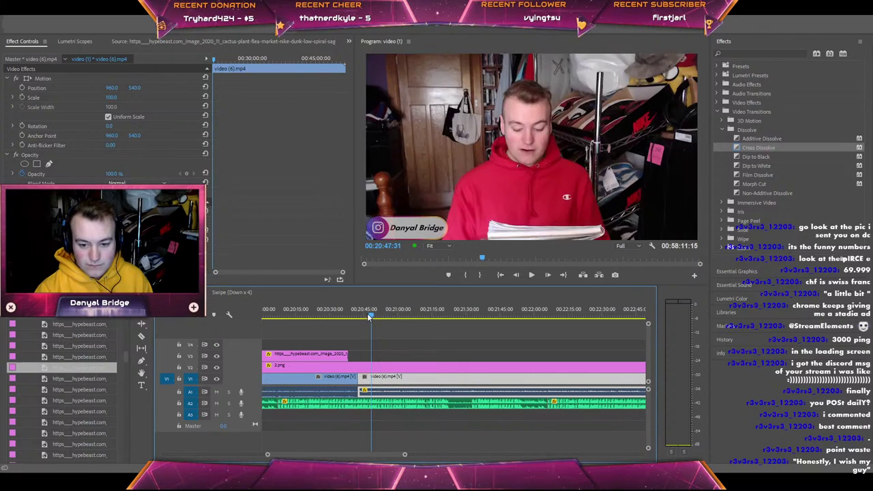
click(356, 318)
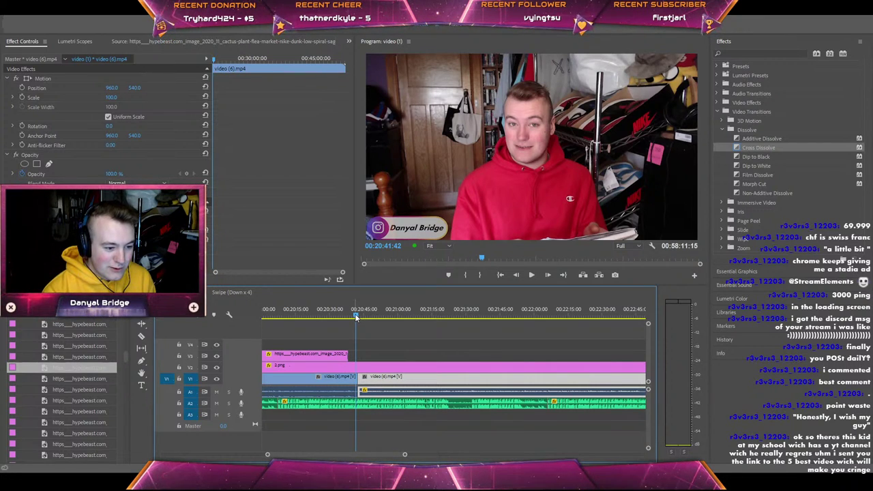
Switch to the Chrome browser, watch the linked Roblox video on YouTube to its end, and close its tab.
click(411, 278)
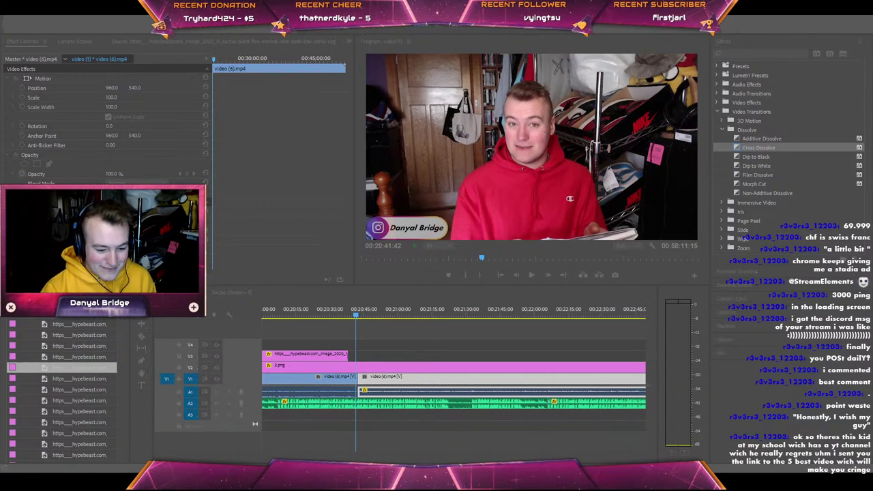
key(alt+Tab)
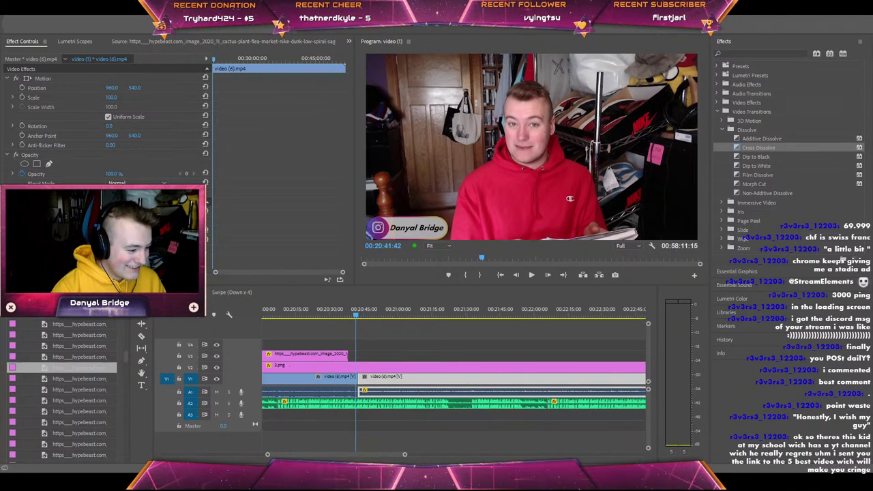
key(alt+Tab)
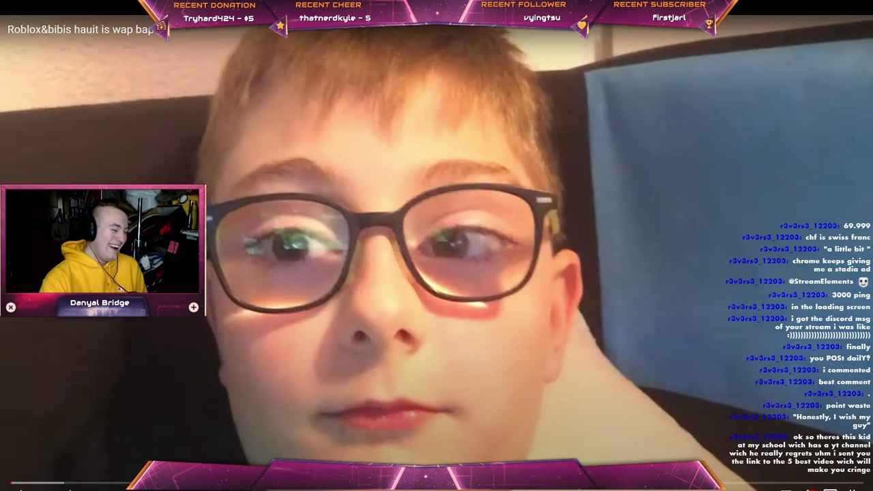
key(space)
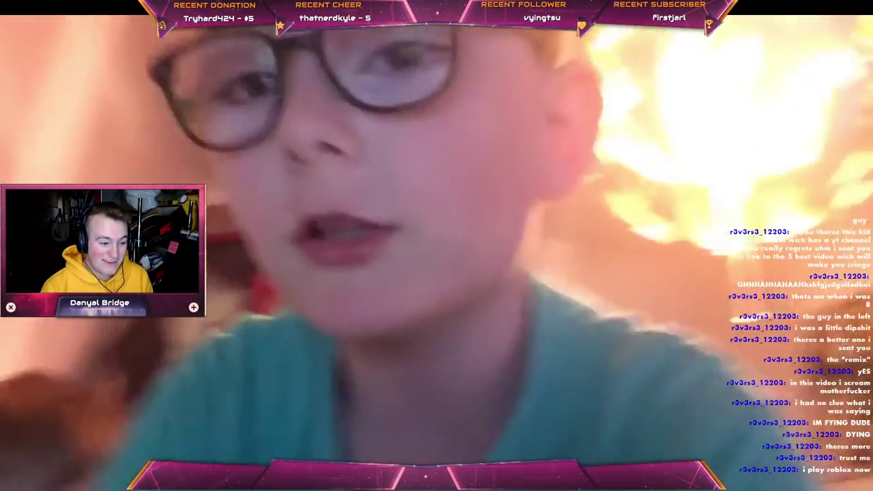
key(space)
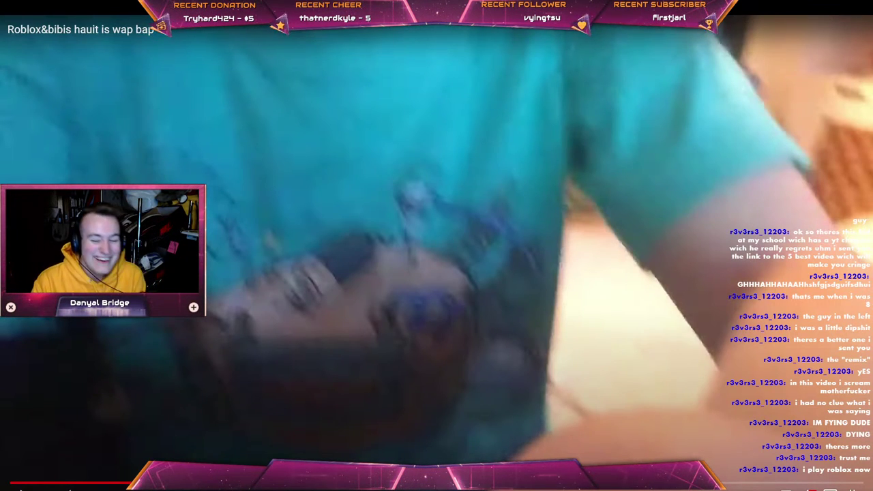
key(space)
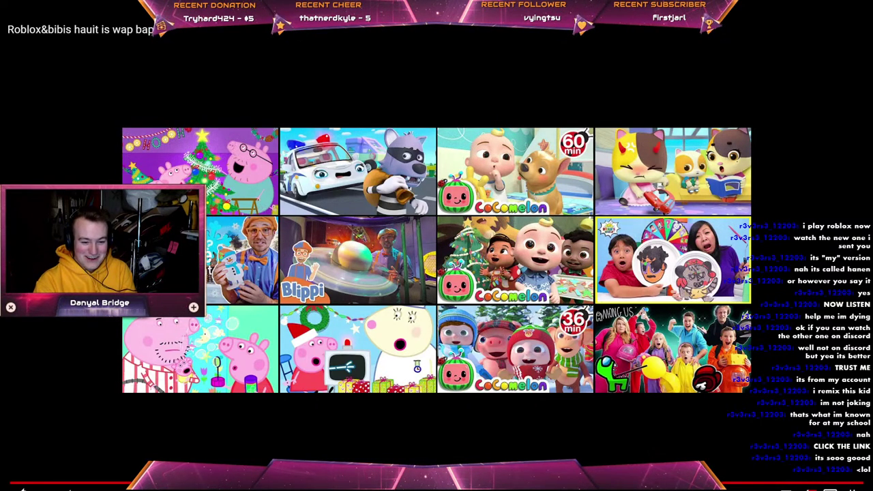
key(Escape)
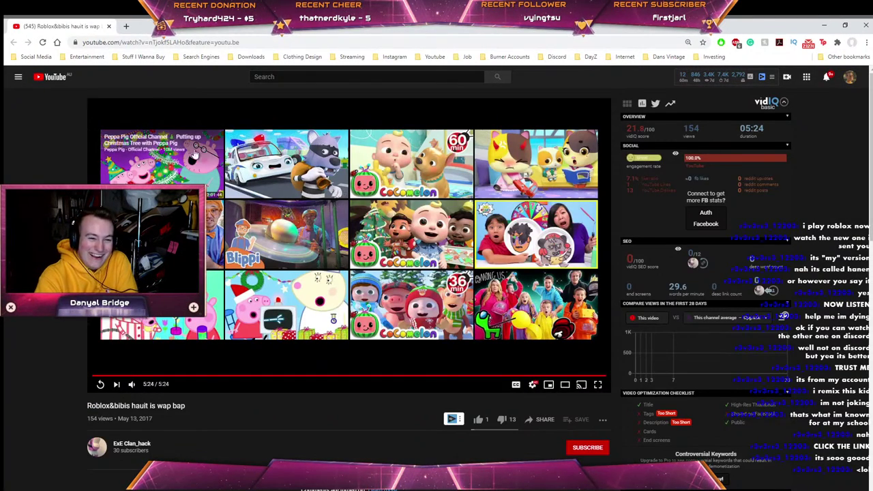
key(ctrl+w)
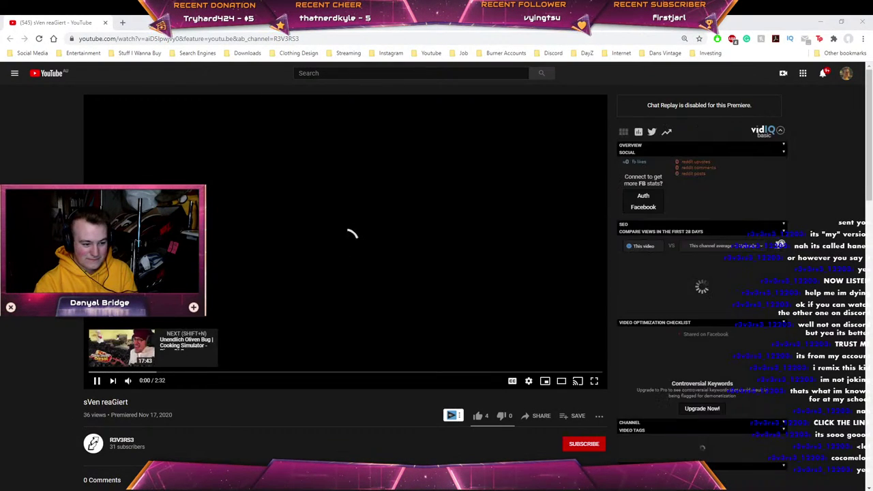
Watch the first 53 seconds of the second linked YouTube video in full screen and close its tab.
click(595, 381)
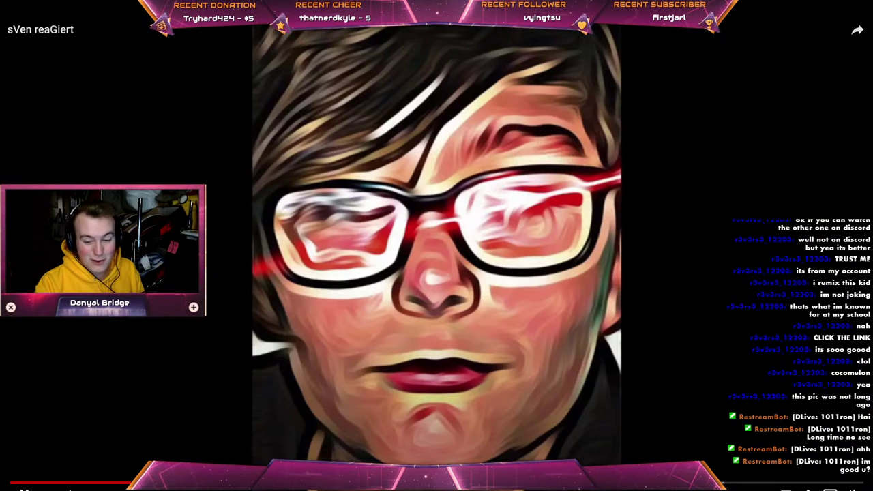
click(478, 343)
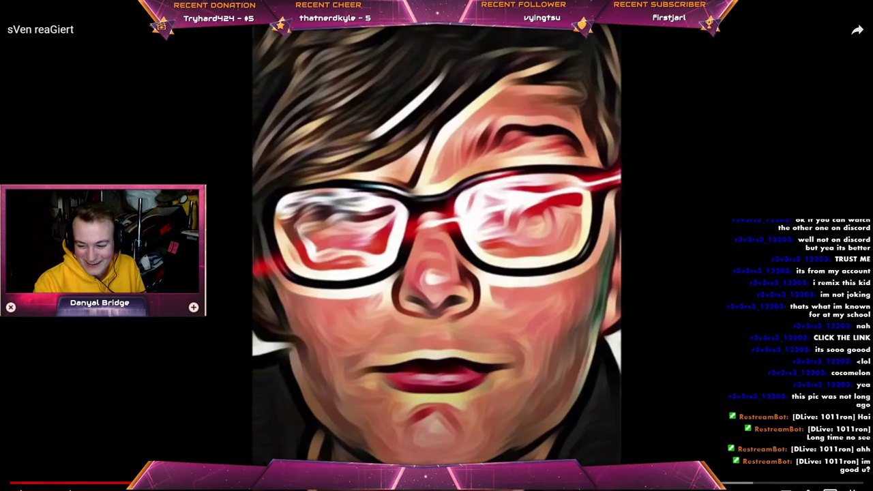
key(Escape)
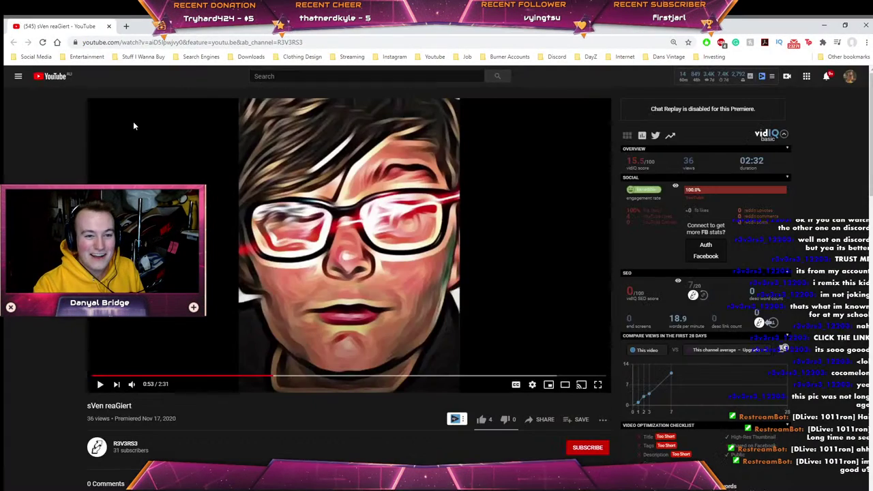
click(108, 26)
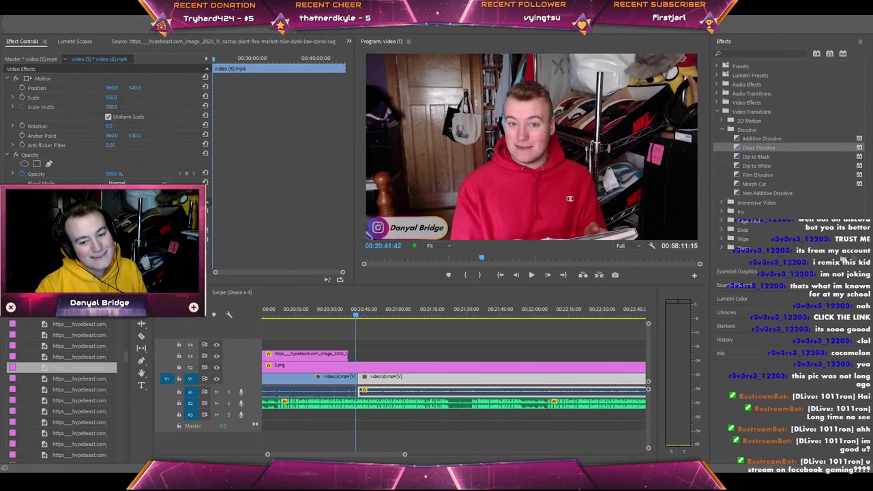
Switch back to Premiere Pro and play the sequence across the new cut, stopping at about 00:20:54.
click(379, 275)
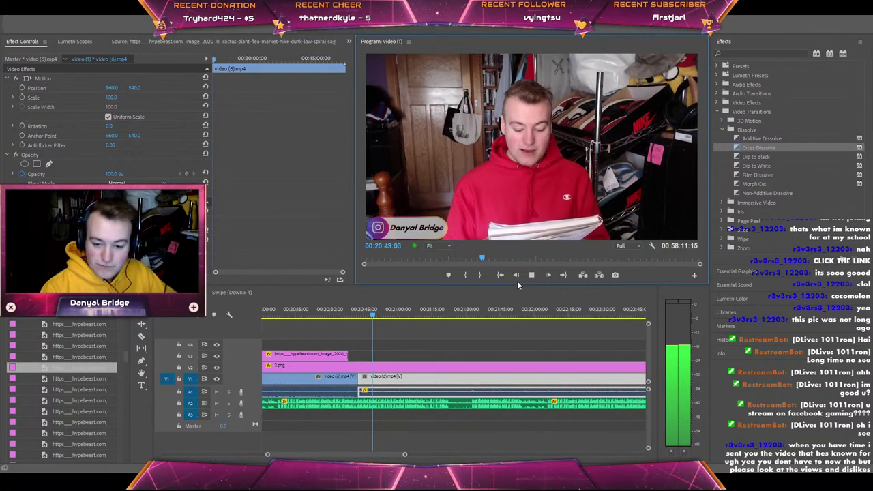
click(531, 276)
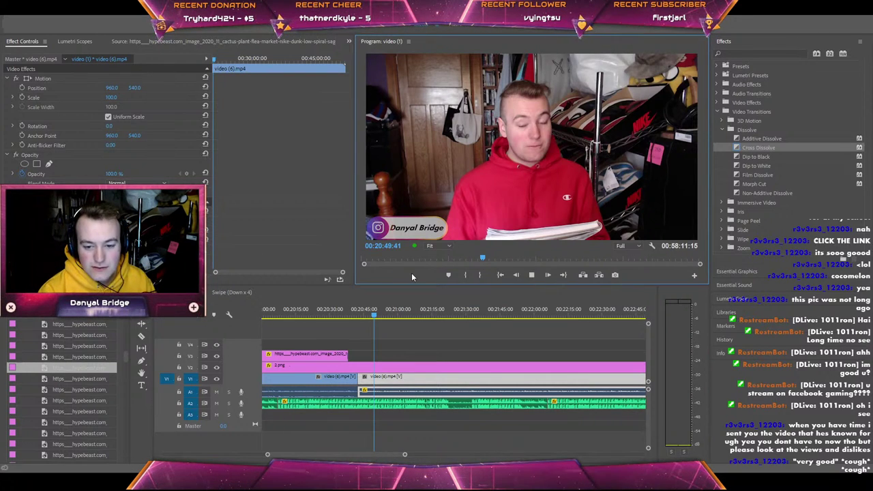
key(space)
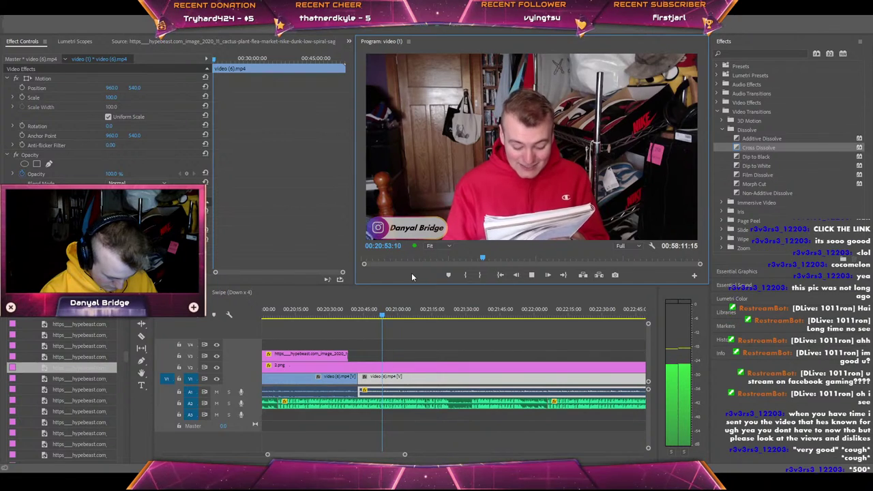
key(space)
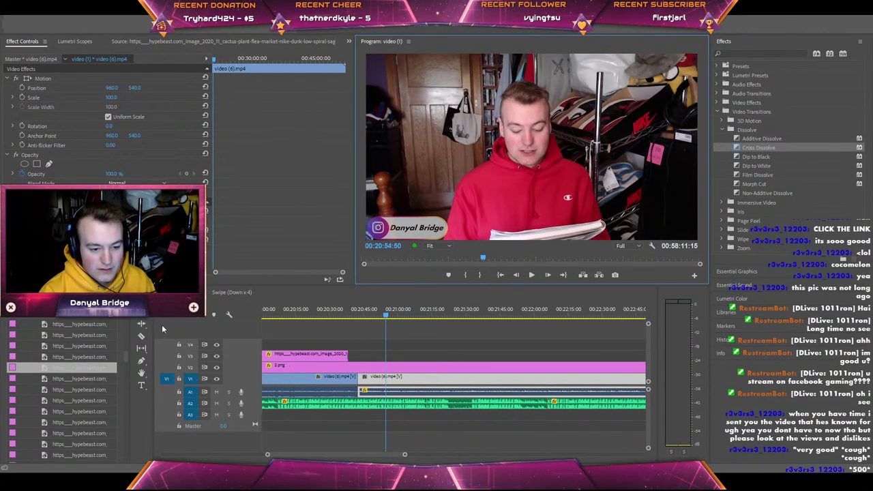
Preview the image of hanging coloured hoodies and the image of three puffer jackets from the project's media.
scroll(87, 334, down, 1)
double_click(86, 334)
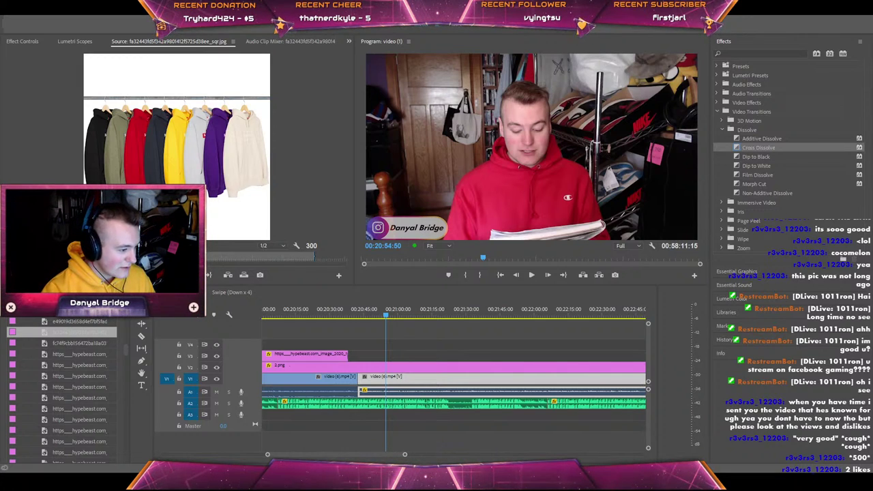
scroll(73, 356, up, 10)
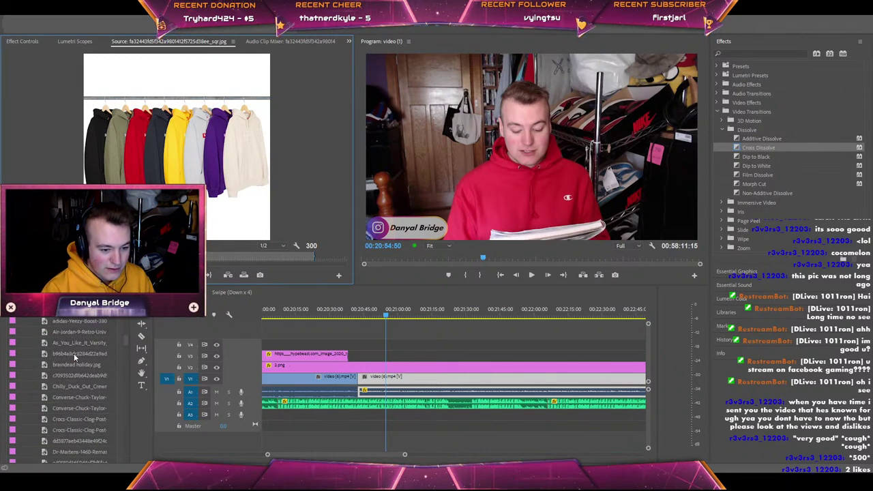
scroll(73, 354, up, 10)
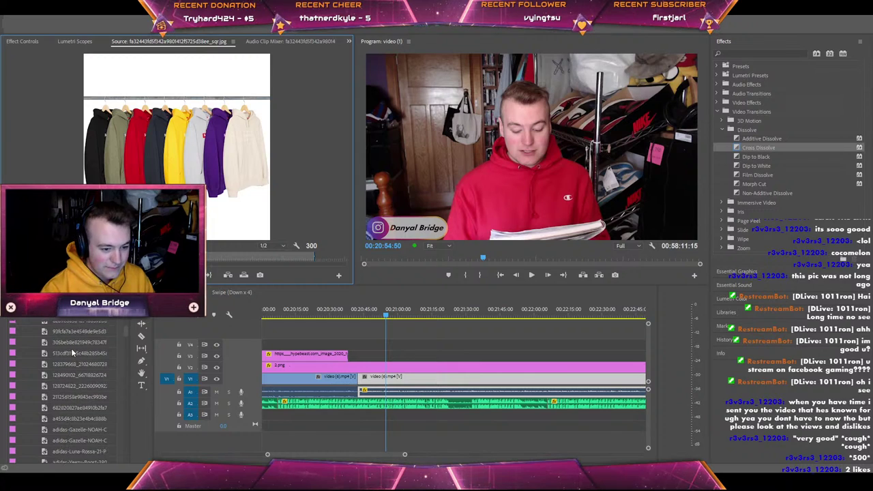
double_click(71, 346)
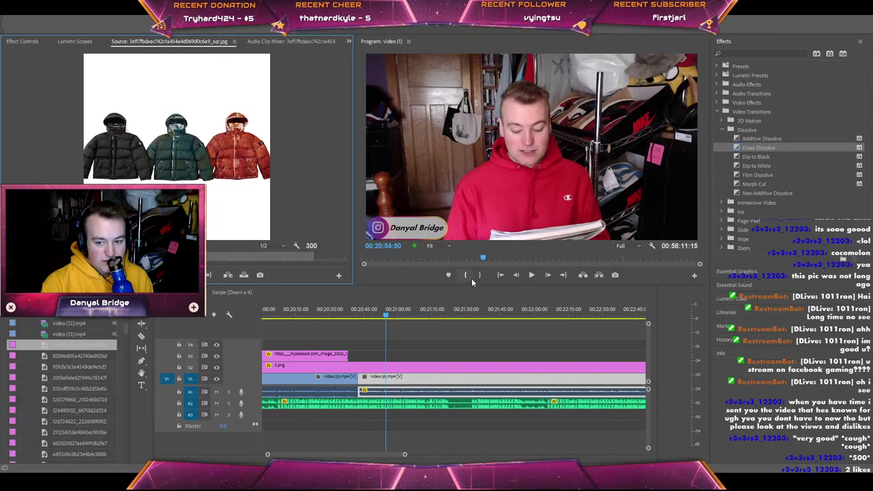
Play the sequence on to 00:21:21:37 to find where the puffer jackets are introduced.
click(527, 276)
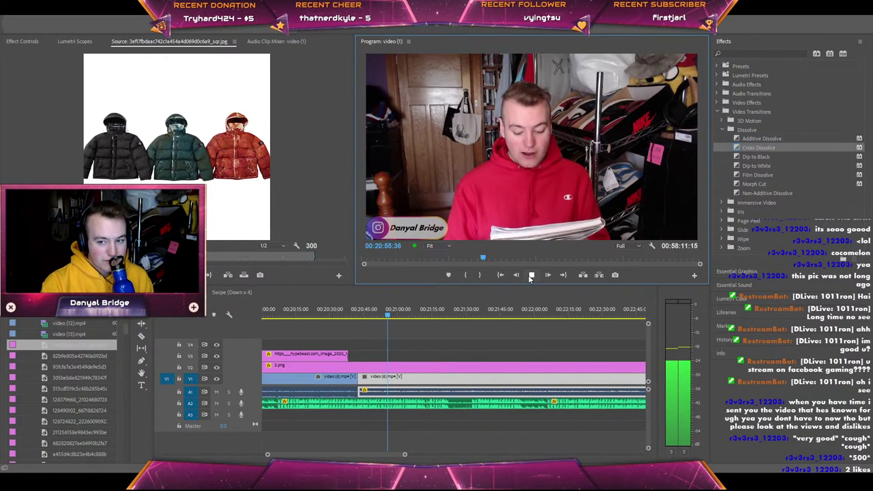
key(space)
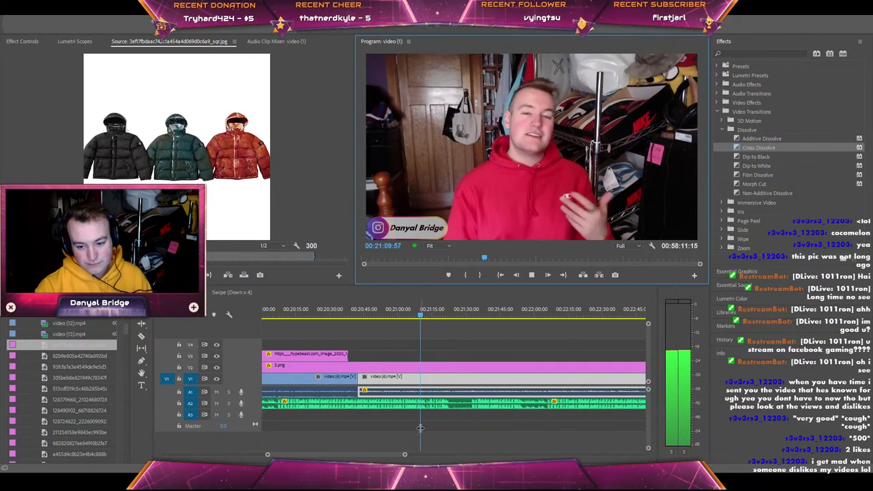
mouse_move(405, 454)
mouse_down()
mouse_move(396, 456)
mouse_move(407, 455)
mouse_up()
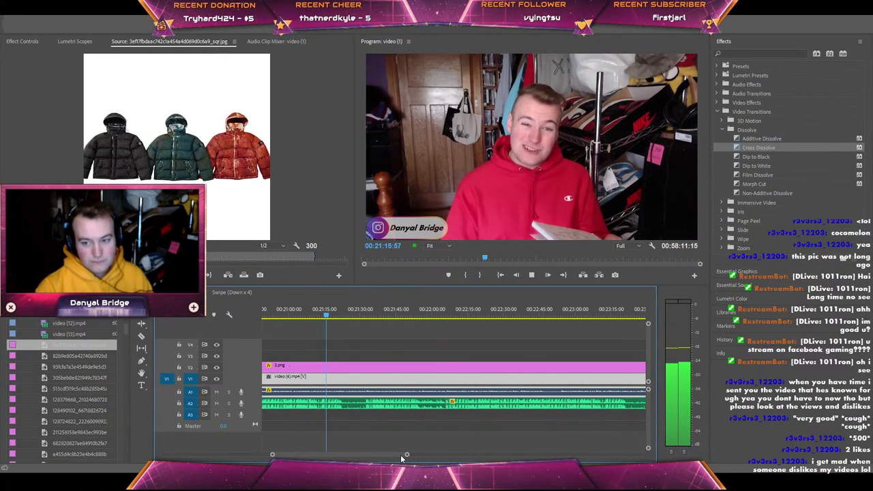
click(421, 276)
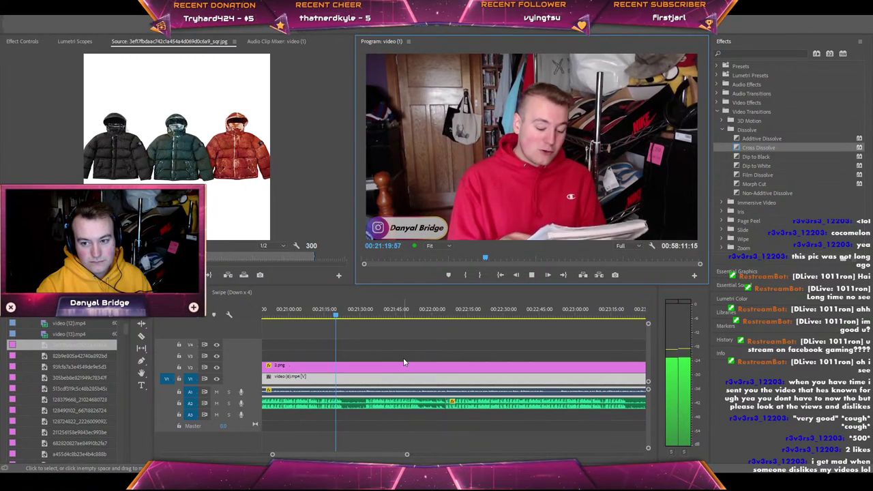
key(space)
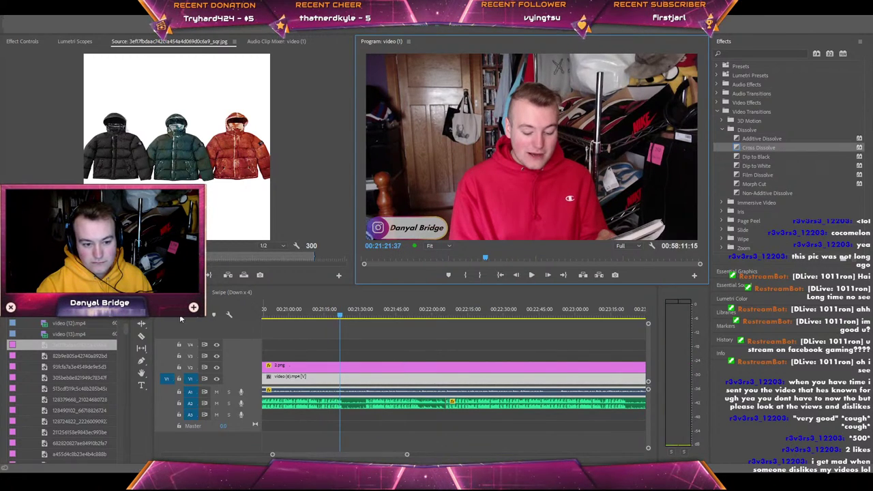
Place the puffer jackets image on V3 at 00:21:21:37, scale it down and position it in the frame's upper-right corner.
drag(66, 345, 346, 356)
click(466, 147)
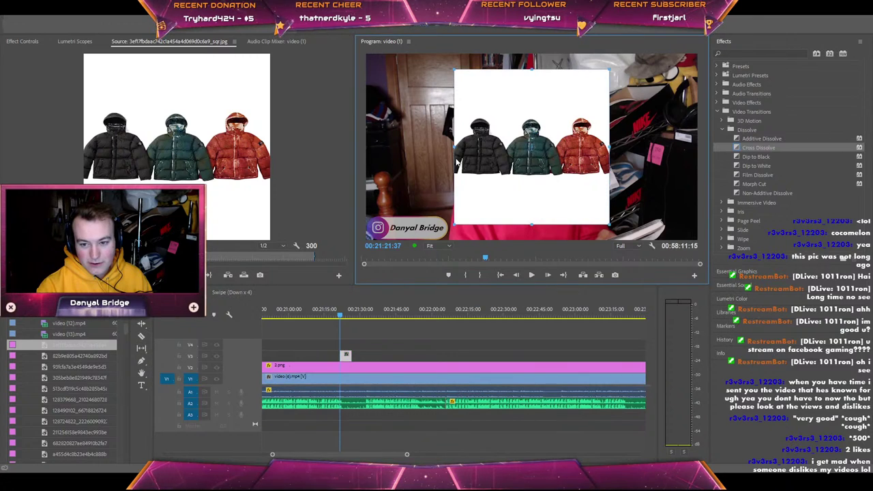
drag(469, 147, 612, 146)
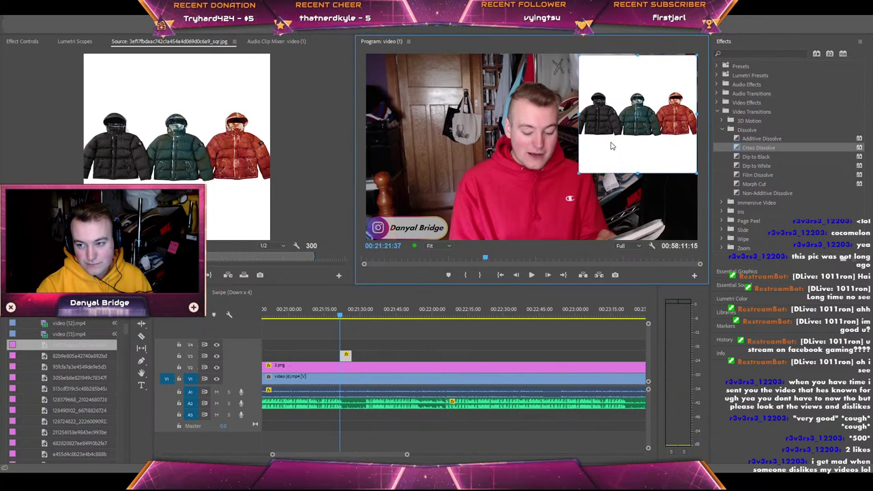
Apply Cross Dissolve to the start of the puffer jackets clip and extend its end to about 00:22:02.
drag(740, 152, 749, 154)
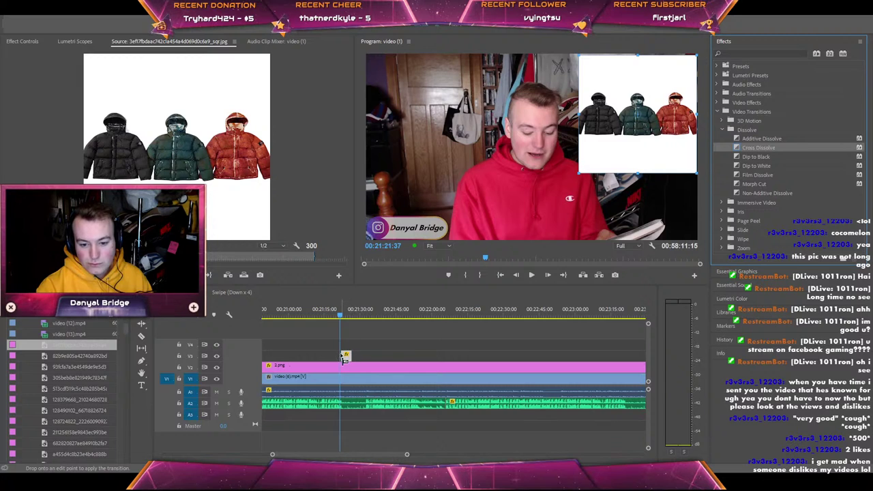
drag(344, 358, 440, 355)
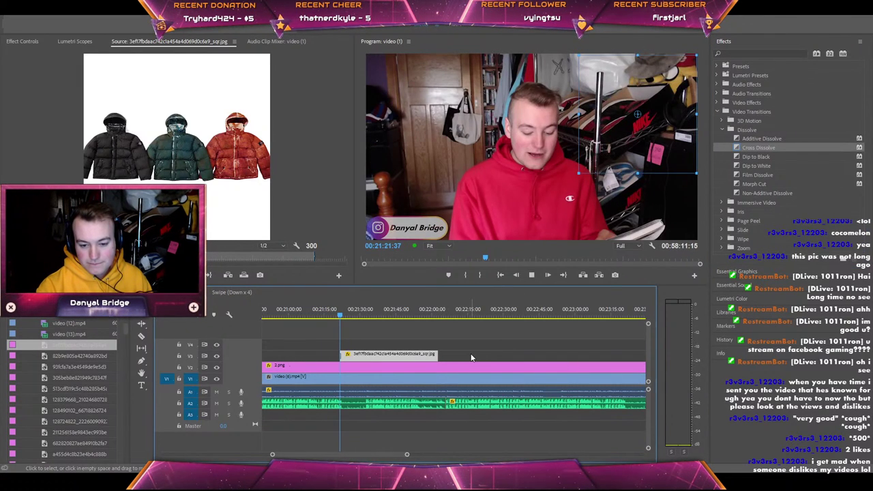
Play the sequence on to 00:21:34:09 and trim the end of the puffer jackets clip there.
key(space)
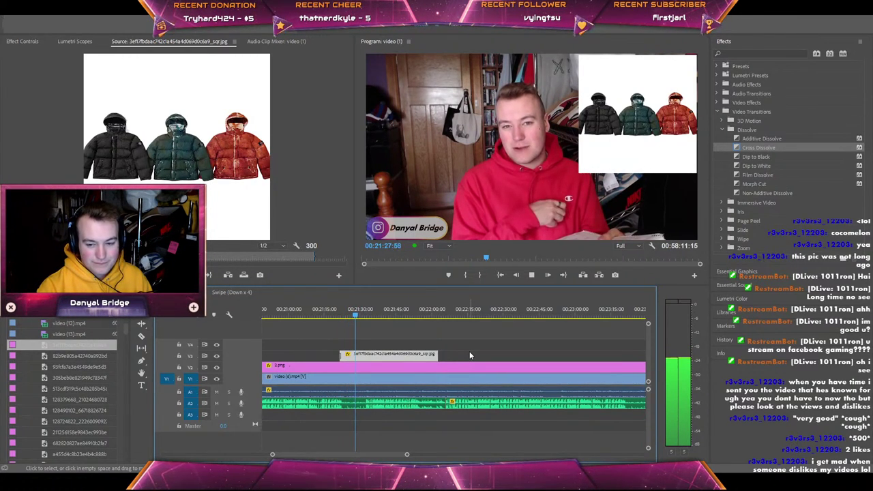
click(513, 283)
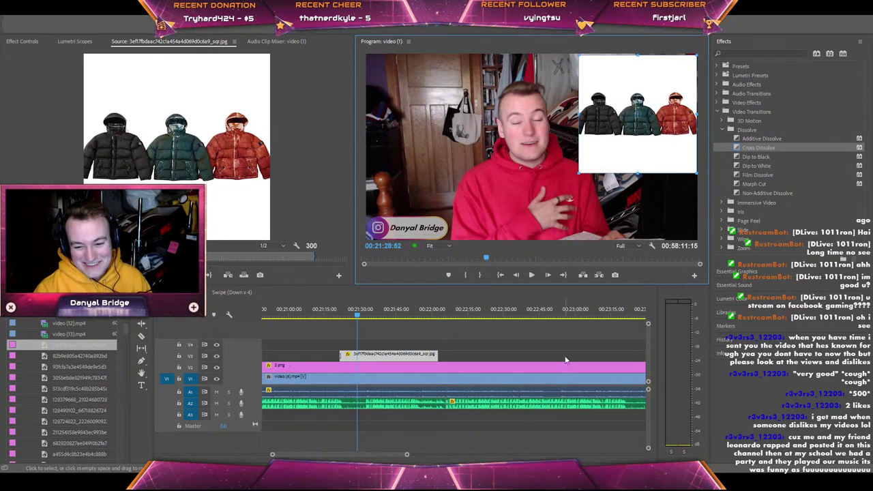
key(space)
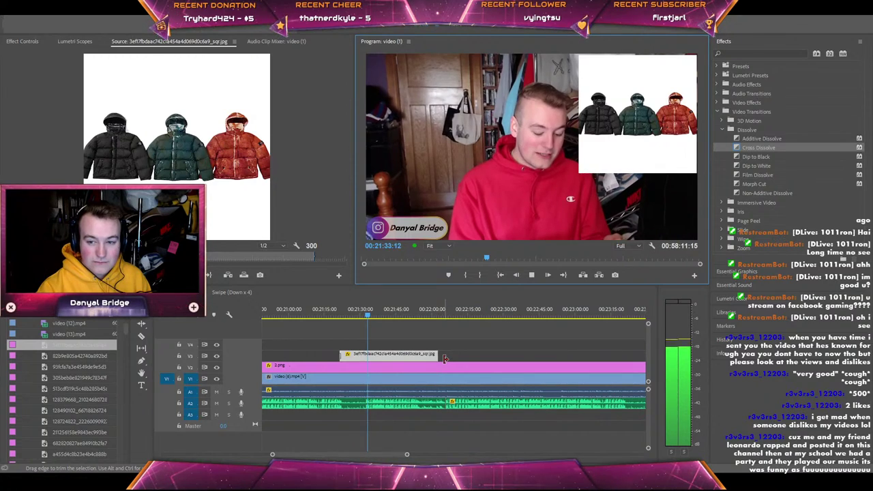
click(533, 274)
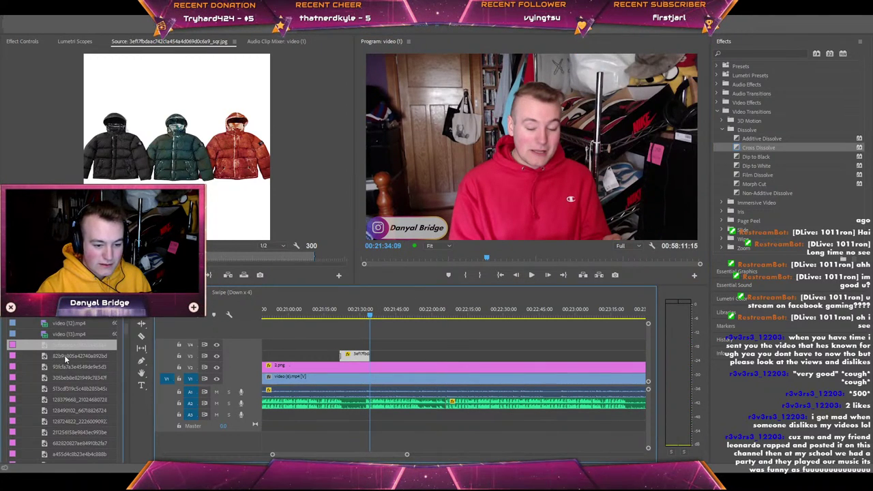
Find the black and white balaclavas image in the project's media and place it on V3 at 00:21:34:09.
double_click(65, 356)
double_click(69, 367)
double_click(73, 377)
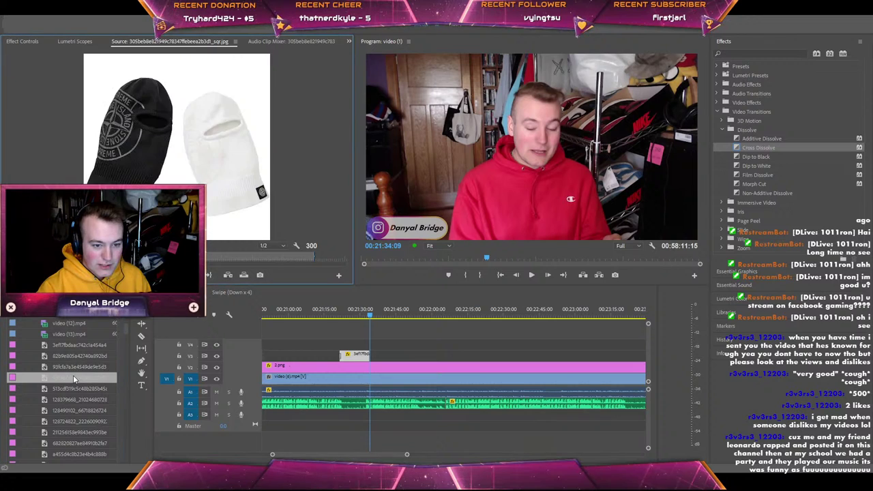
drag(68, 381, 682, 170)
Apply Cross Dissolve between the puffer jackets and balaclavas clips and scale the balaclavas image into the frame's upper-right corner.
drag(753, 151, 393, 337)
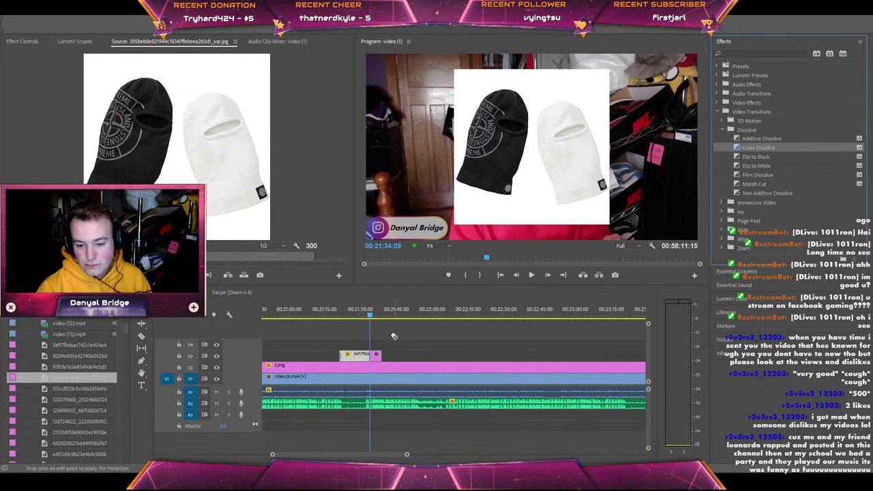
drag(370, 365, 370, 362)
click(536, 164)
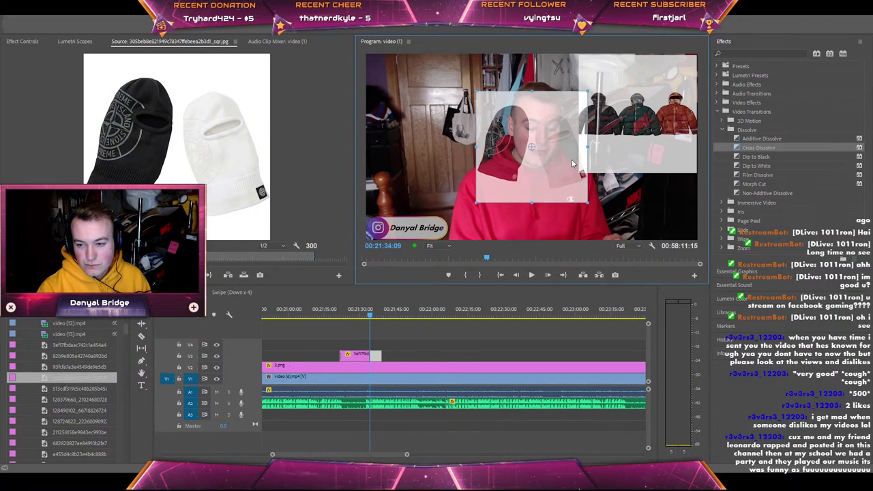
drag(572, 159, 677, 127)
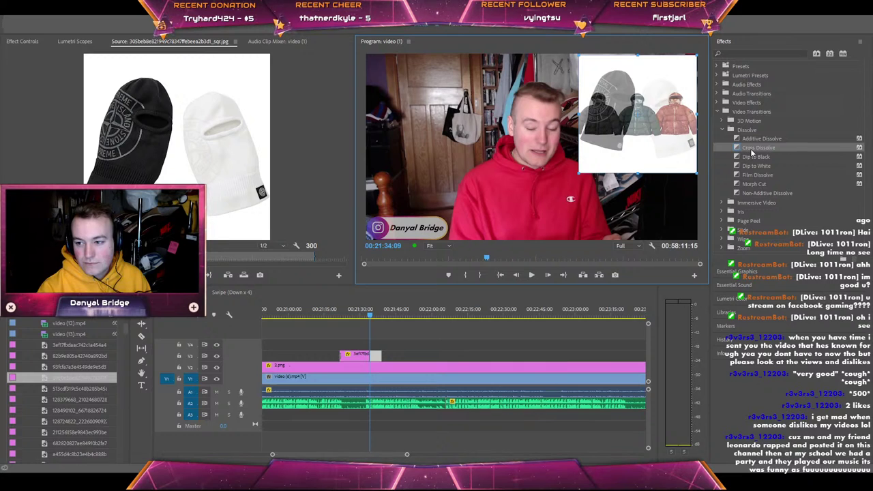
Extend the balaclavas clip, play the sequence on and trim the clip's end to 00:21:49:04.
drag(386, 358, 411, 357)
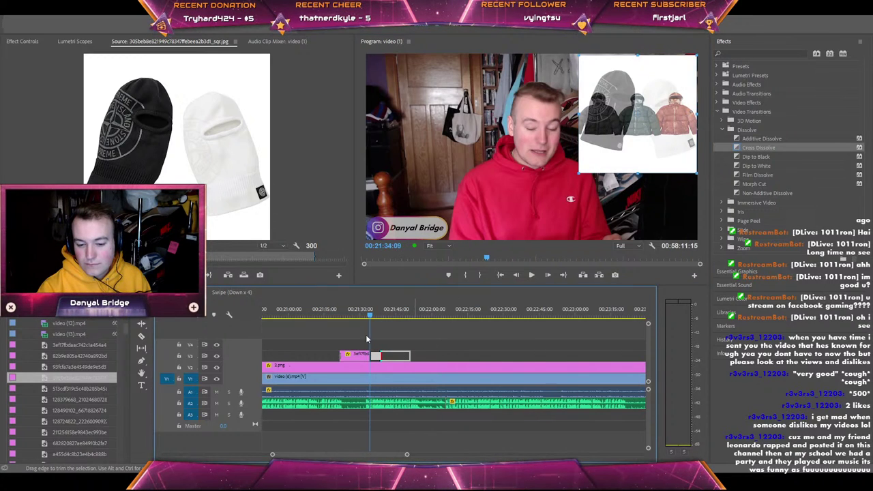
click(368, 317)
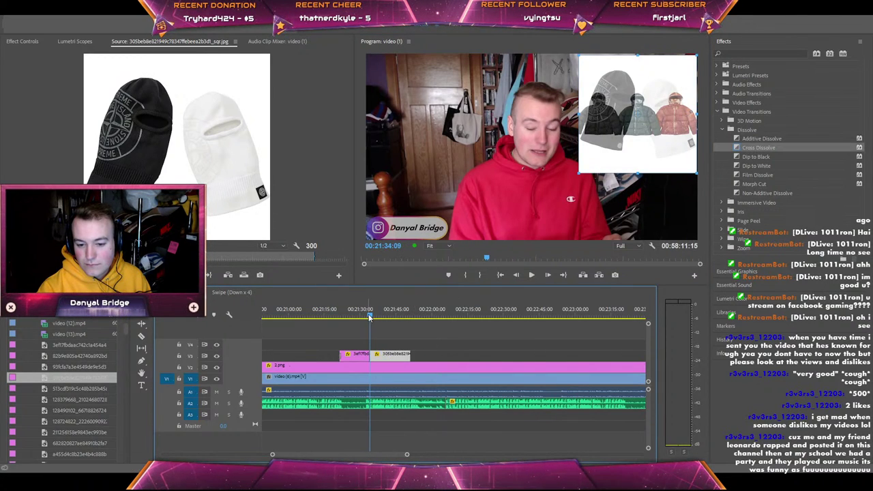
click(535, 276)
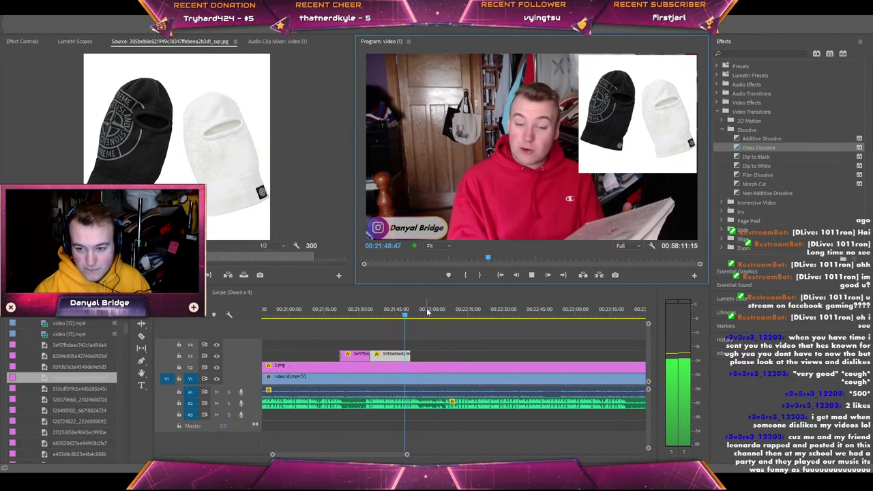
drag(411, 354, 409, 354)
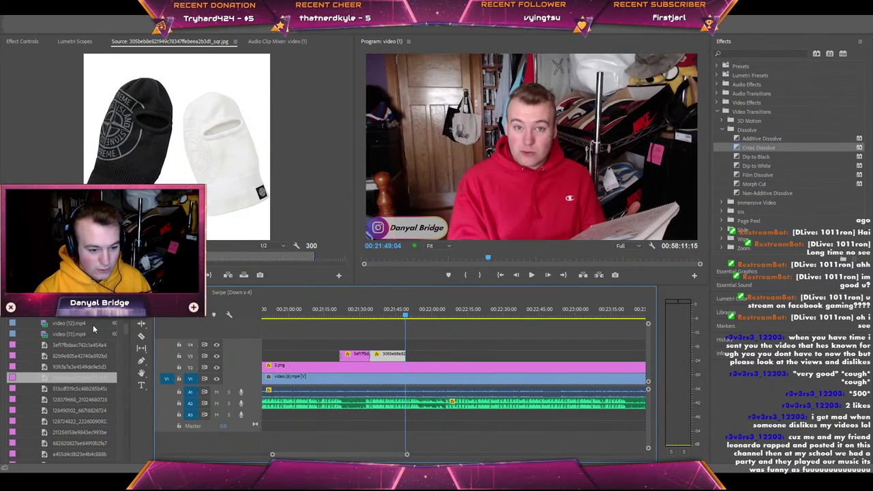
Place the image of black, orange and white hooded jackets on V3 at 00:21:49:04 with Cross Dissolve, scaled into the frame's upper-right corner.
double_click(65, 385)
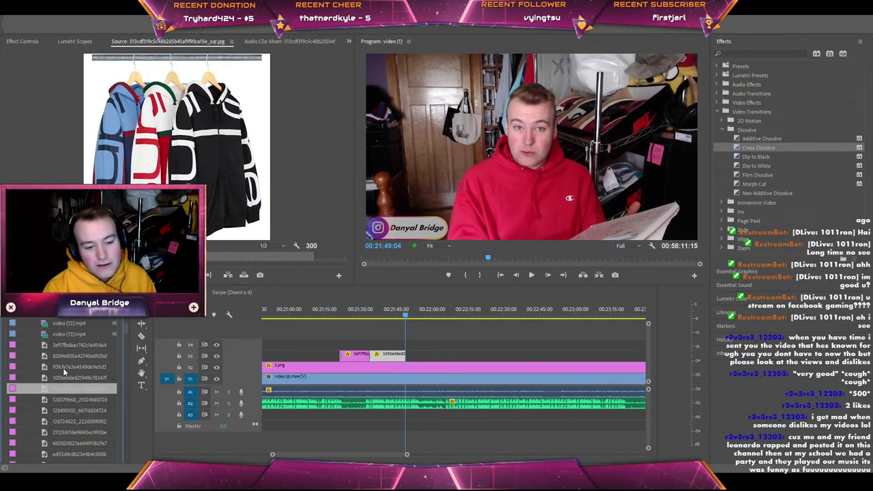
double_click(65, 366)
drag(65, 367, 409, 355)
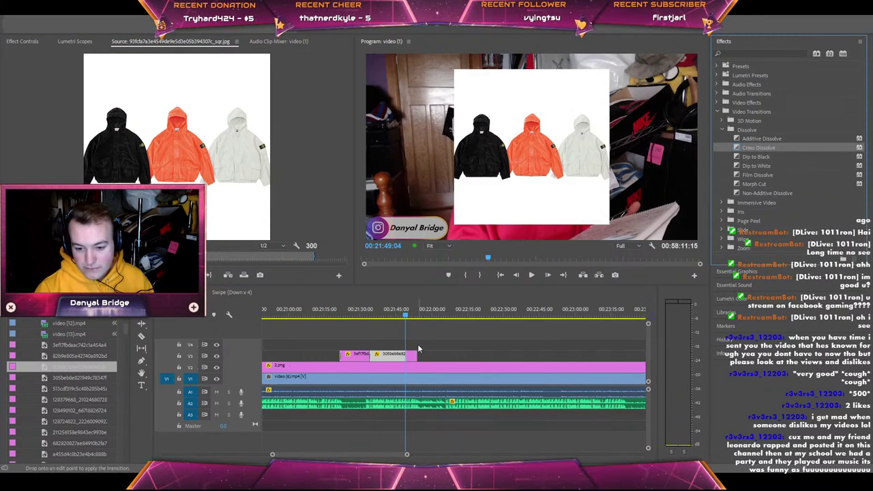
click(453, 160)
drag(454, 160, 596, 144)
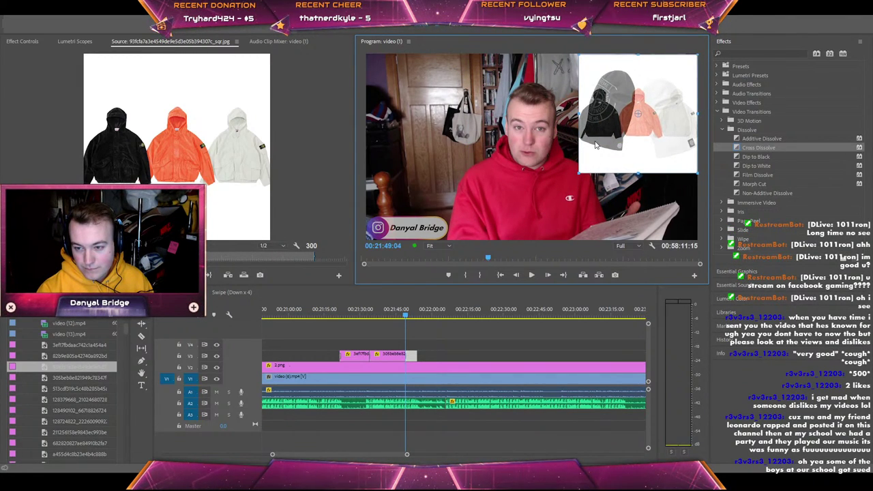
Extend the hooded jackets clip, play the sequence on and trim the clip's end to 00:22:13:09.
drag(416, 355, 493, 356)
key(space)
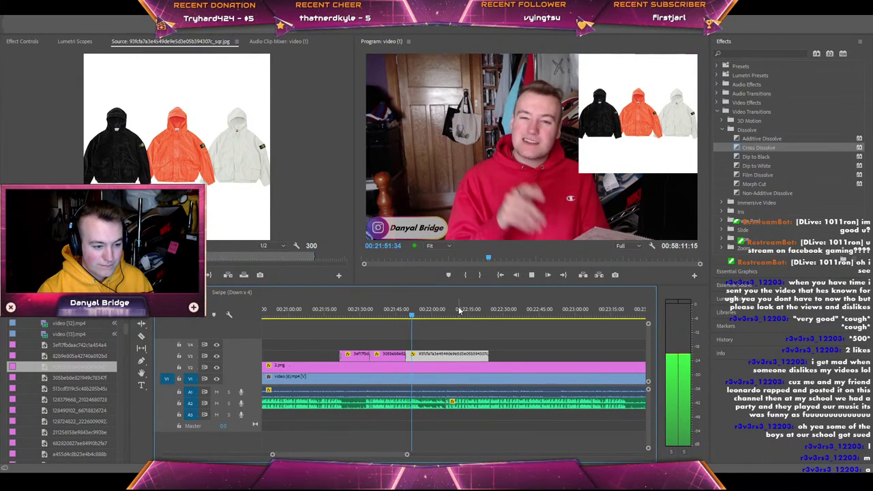
key(space)
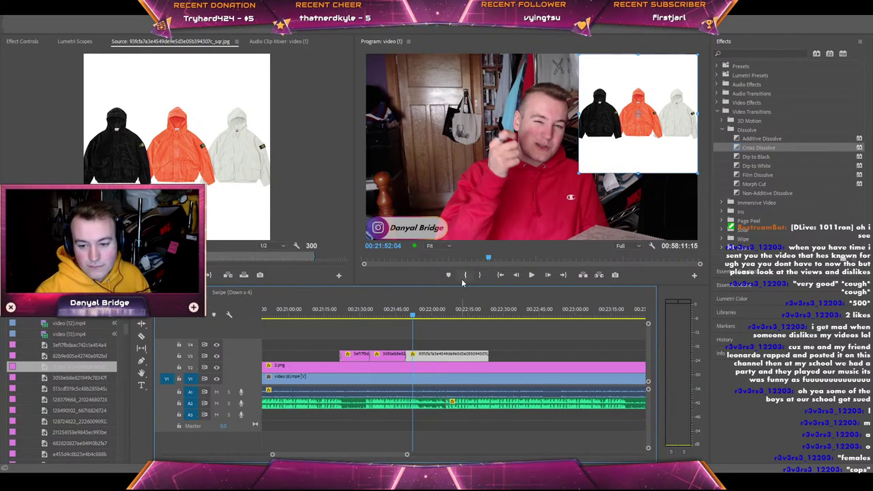
click(422, 282)
key(space)
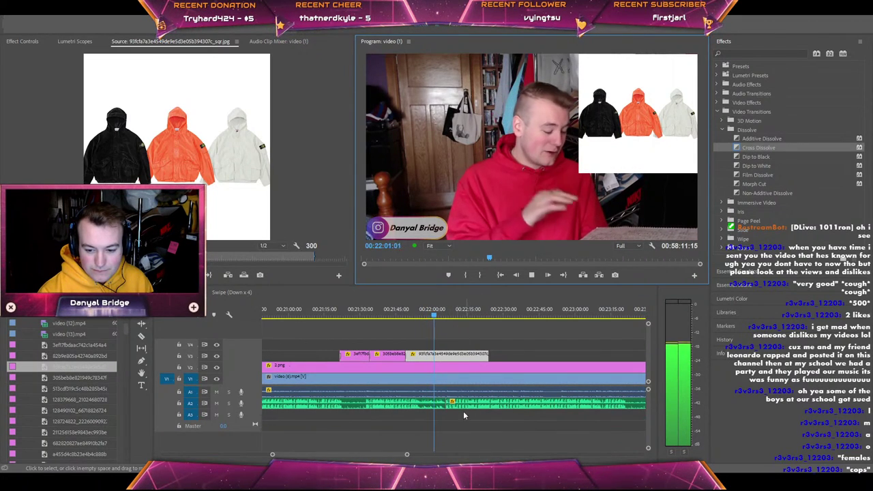
drag(407, 456, 400, 458)
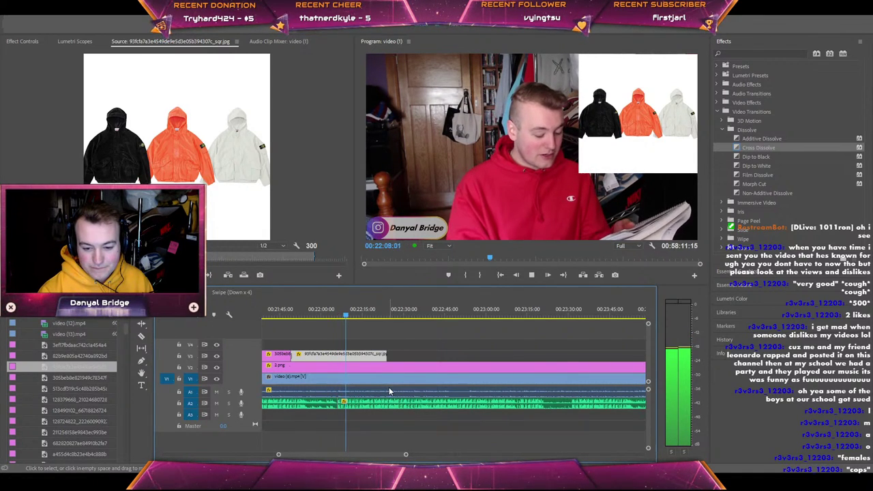
key(space)
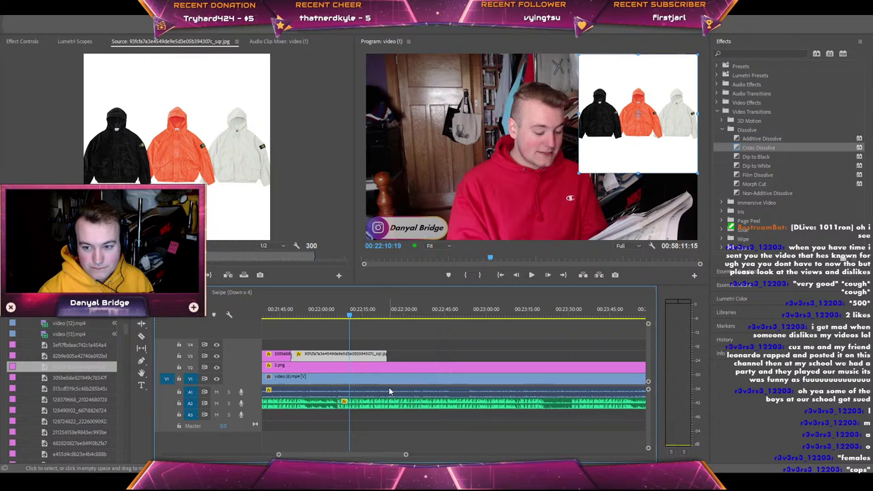
click(362, 356)
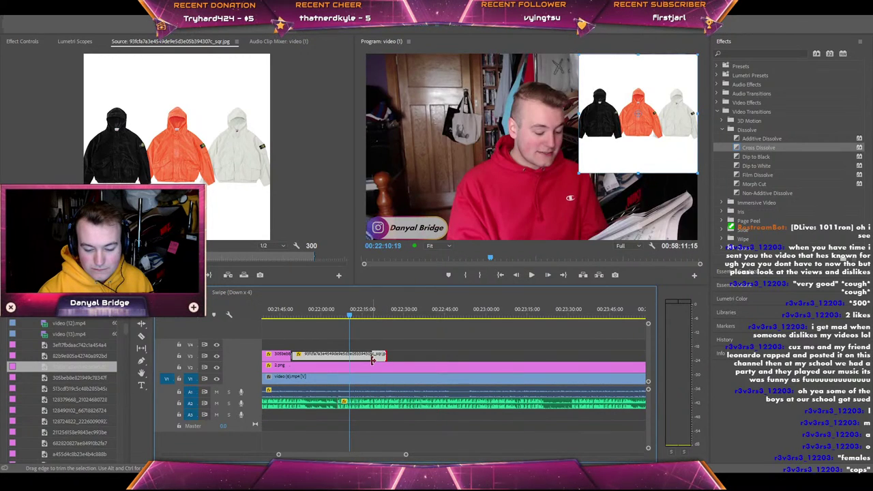
drag(373, 357, 391, 356)
key(space)
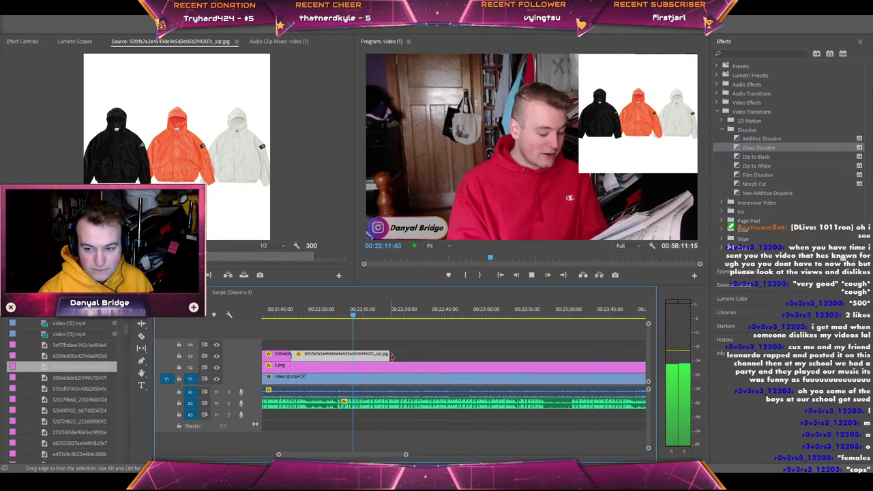
key(space)
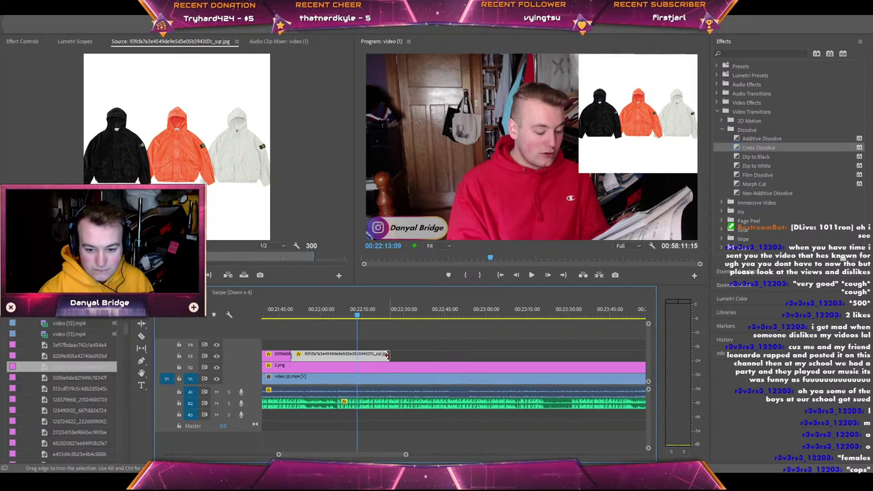
drag(388, 355, 357, 355)
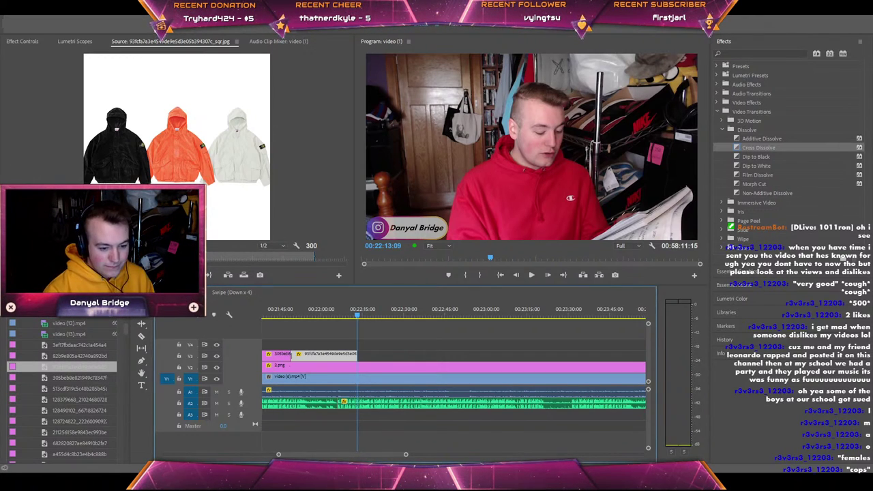
Find the image of five hanging coloured hoodies in the project's media and place it on V3 at 00:22:13:09.
scroll(79, 374, down, 1)
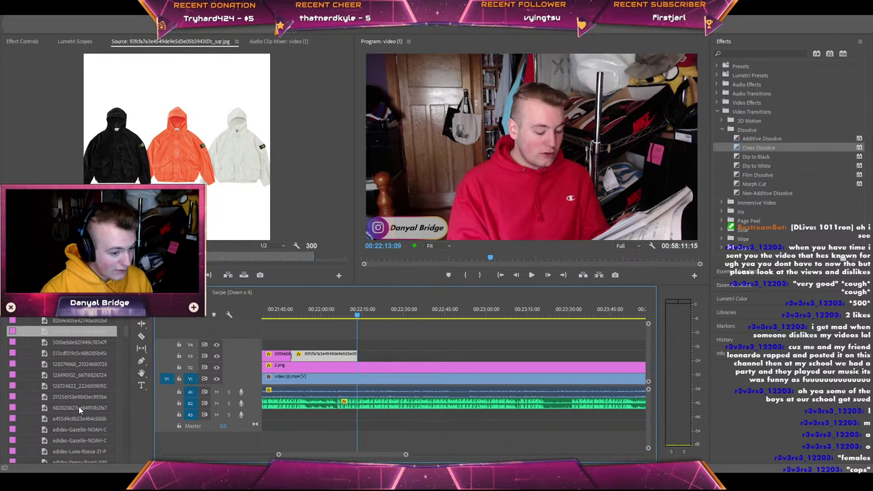
scroll(79, 406, down, 1)
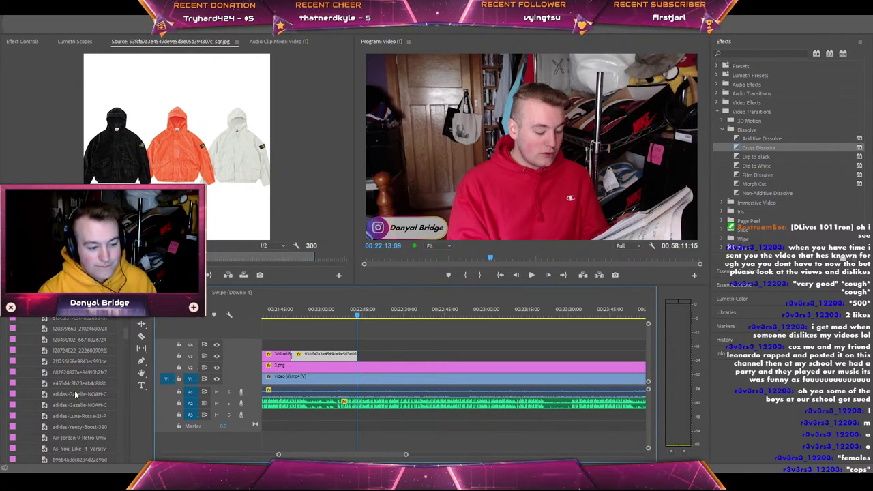
scroll(71, 347, down, 1)
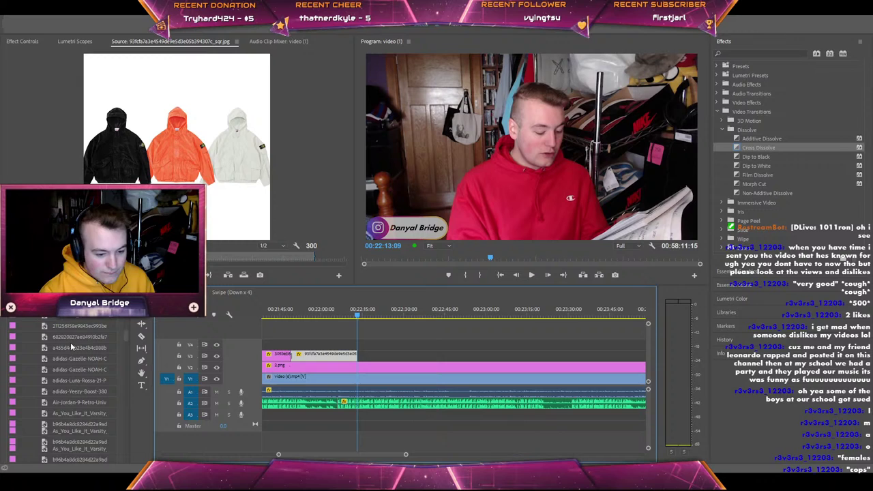
double_click(65, 424)
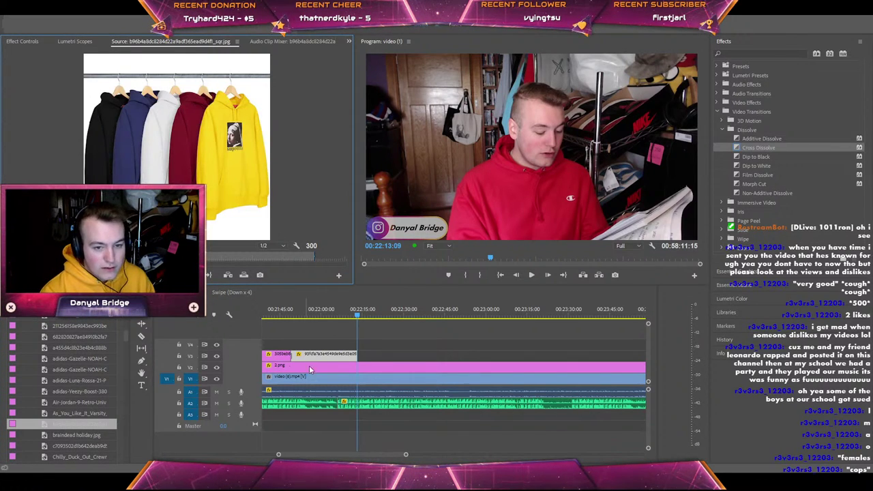
click(392, 279)
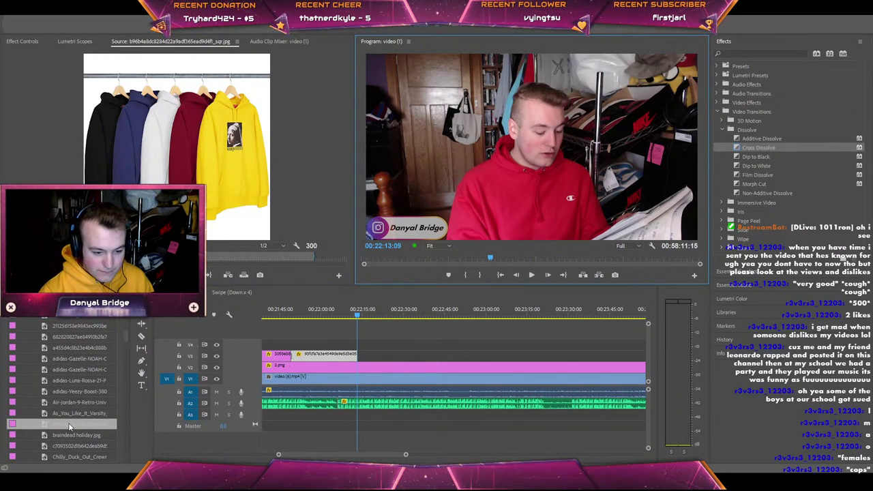
drag(69, 426, 359, 354)
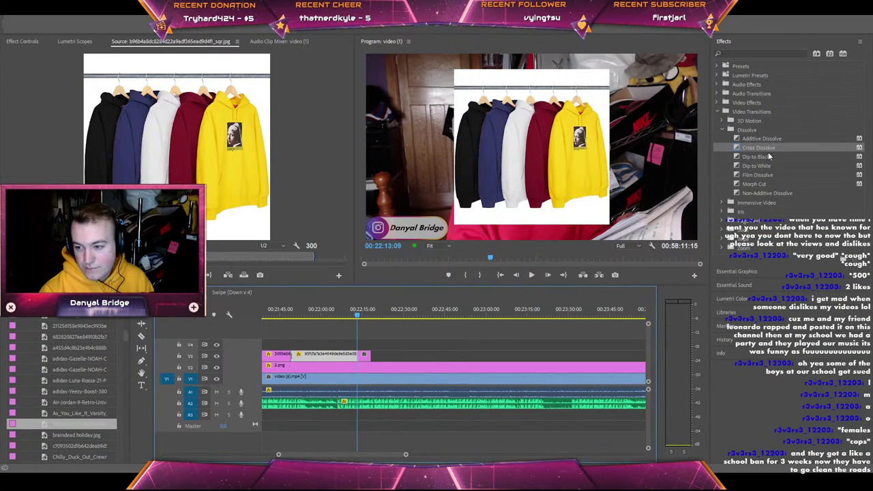
Apply Cross Dissolve between the hooded jackets and hoodies clips and scale the hoodies image into the frame's upper-right corner.
click(760, 148)
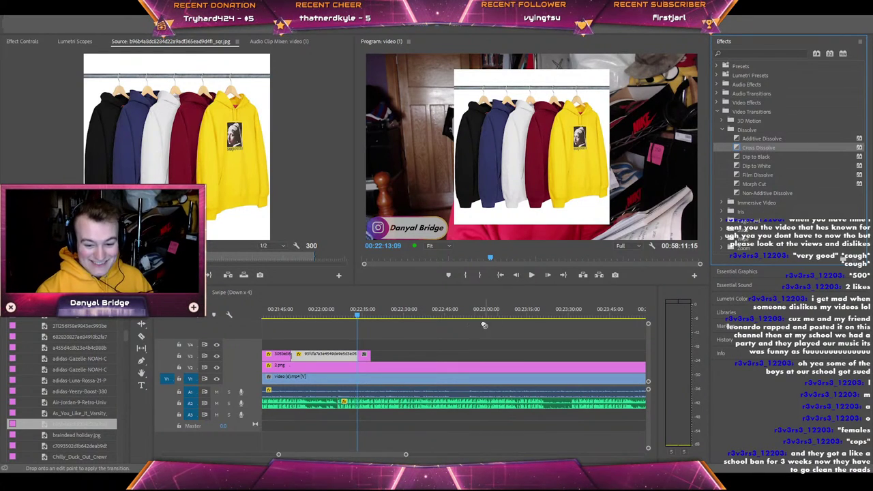
drag(516, 293, 361, 363)
click(473, 147)
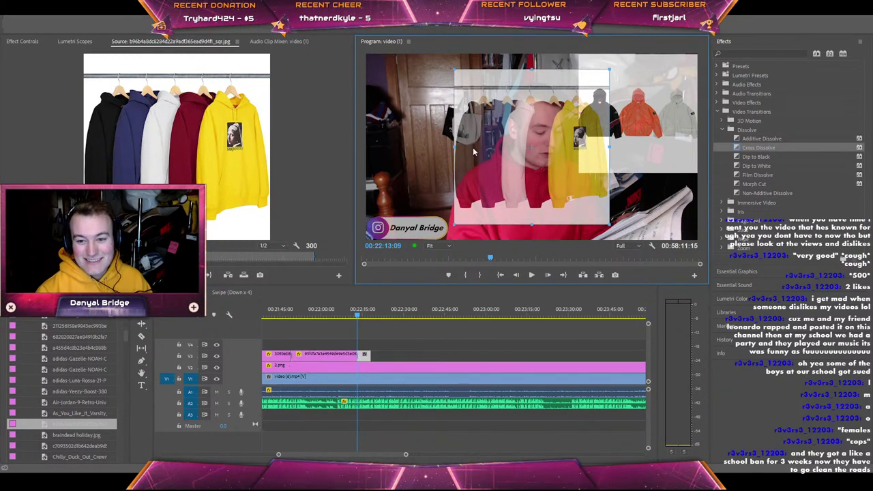
drag(459, 145, 614, 146)
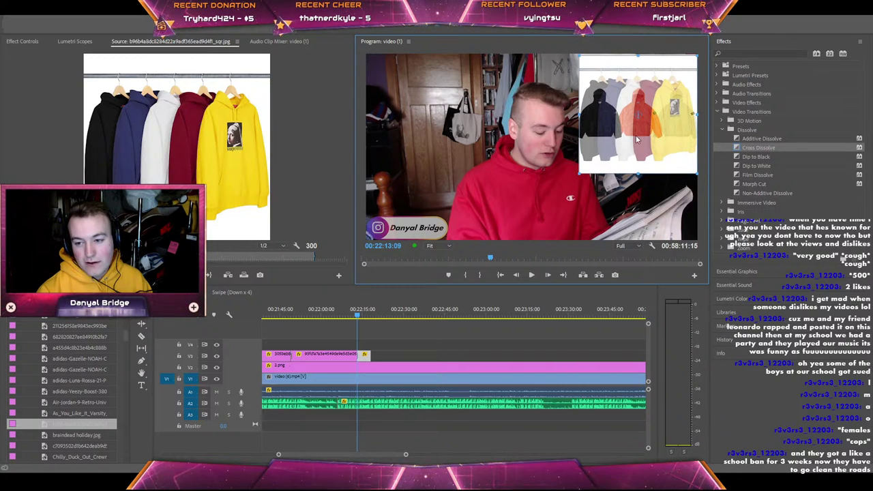
Extend the end of the coloured hoodies clip on V3 to about 00:22:44.
drag(762, 154, 443, 337)
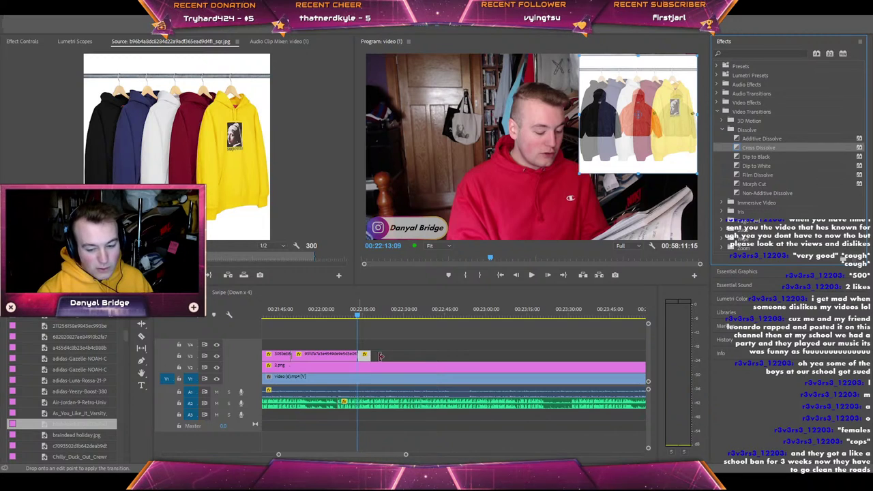
drag(380, 356, 442, 354)
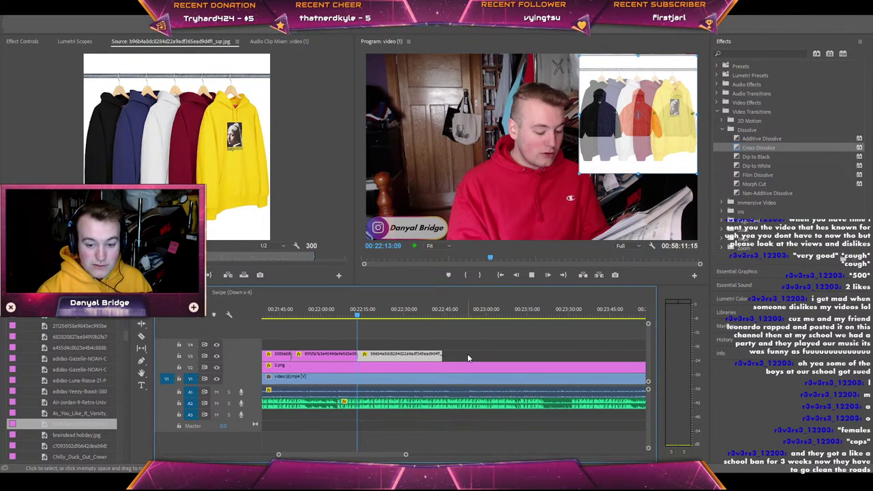
Trim the coloured hoodies clip's end to 00:22:19:33 and place the image of five caps after it on V3.
key(space)
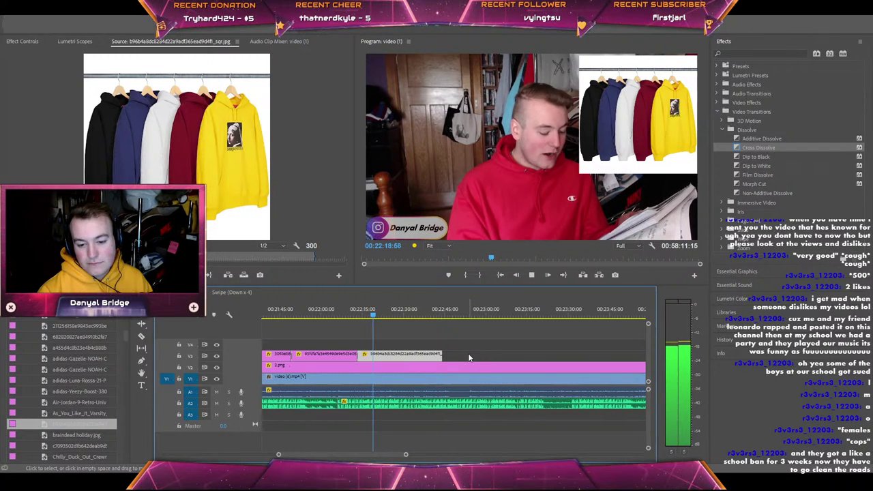
mouse_move(361, 355)
mouse_down()
mouse_move(383, 356)
mouse_move(373, 354)
mouse_up()
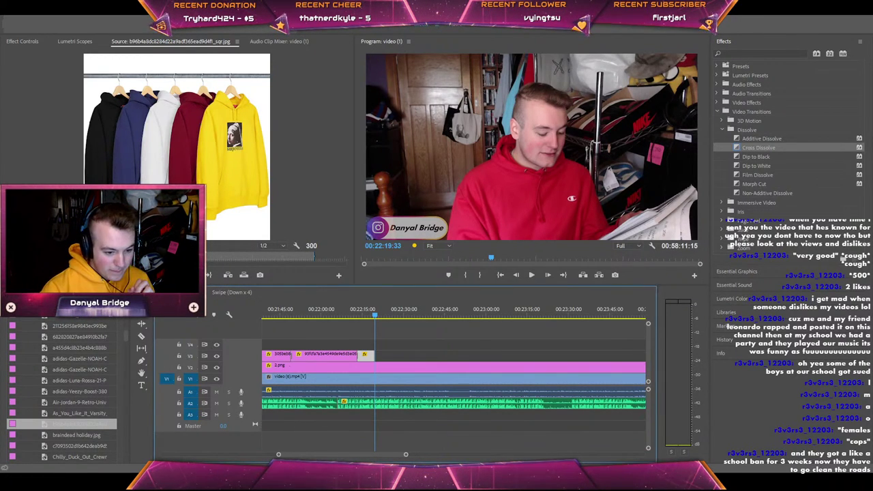
double_click(68, 346)
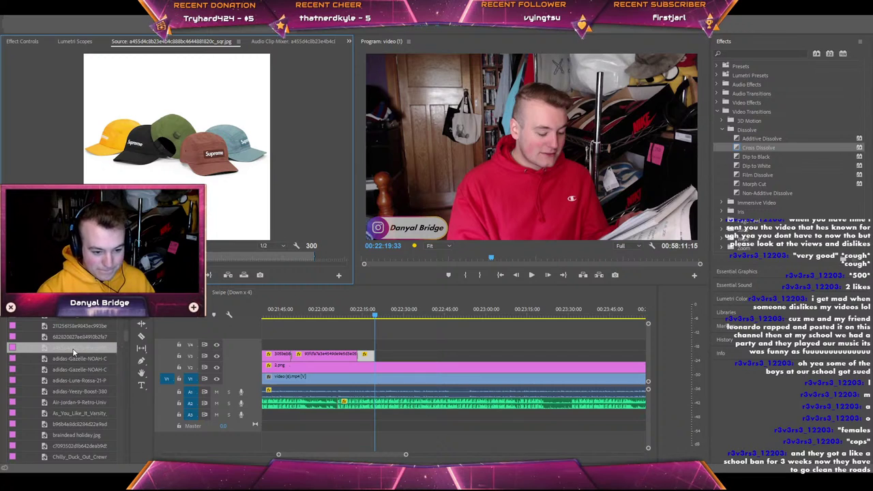
key(.)
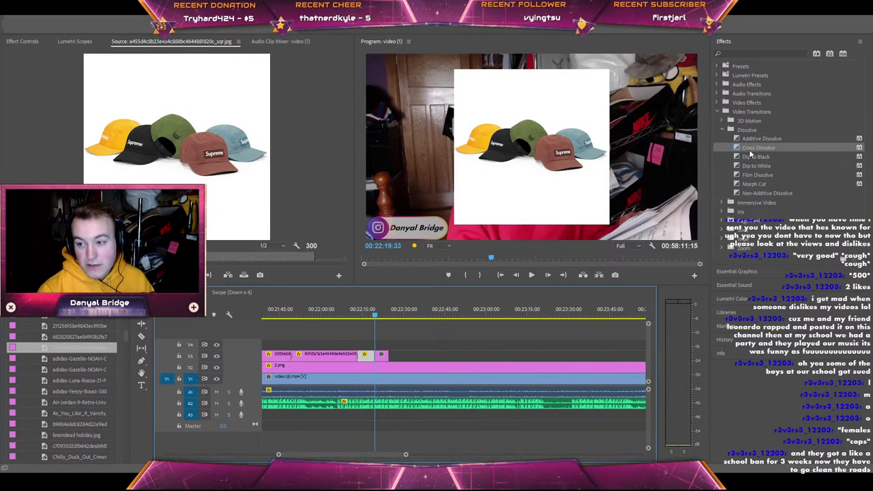
Apply Cross Dissolve between the hoodies and caps clips and scale the caps image into the frame's upper-right corner.
drag(751, 147, 383, 355)
click(544, 181)
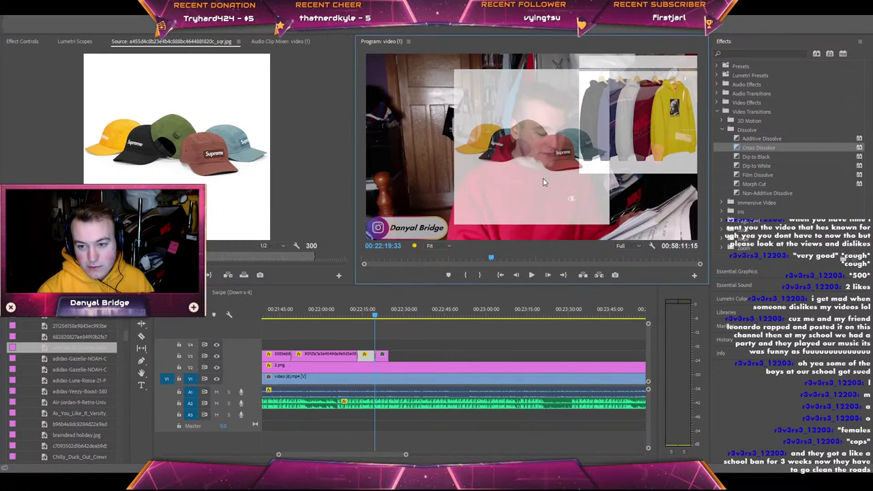
drag(543, 182, 596, 146)
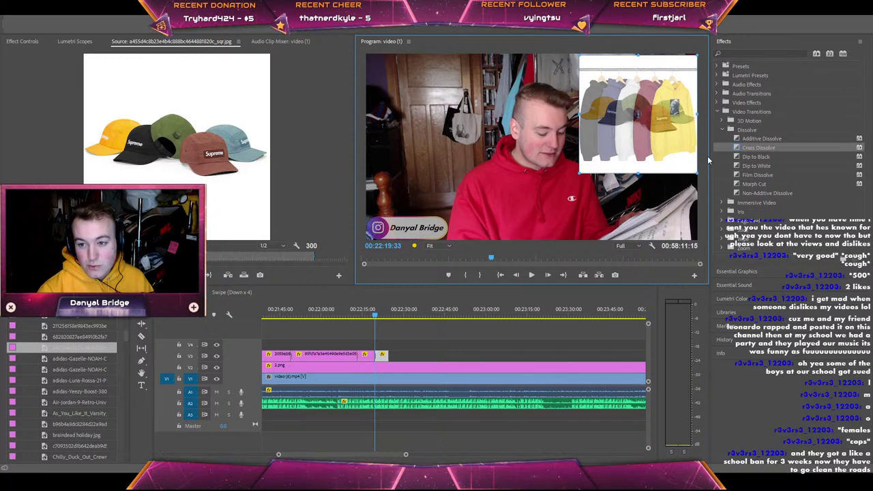
Extend the caps clip on V3, play the sequence on and trim the clip's end to 00:22:26:04.
click(382, 354)
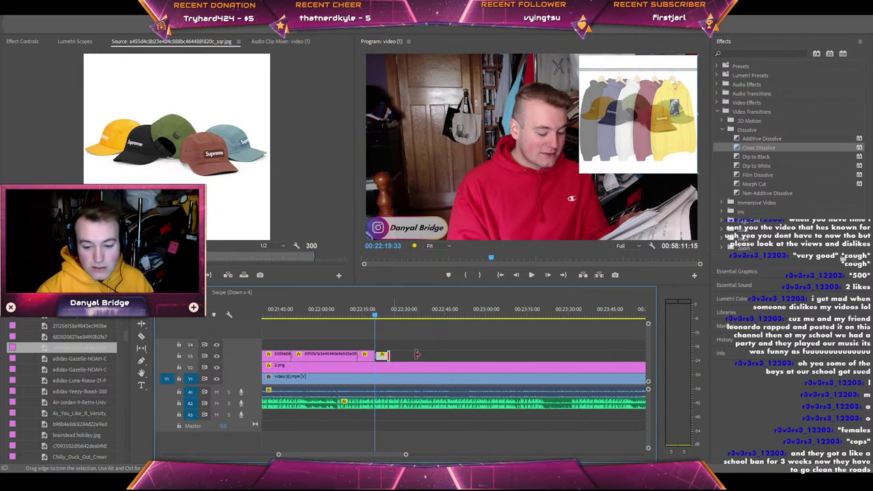
drag(417, 354, 426, 353)
key(space)
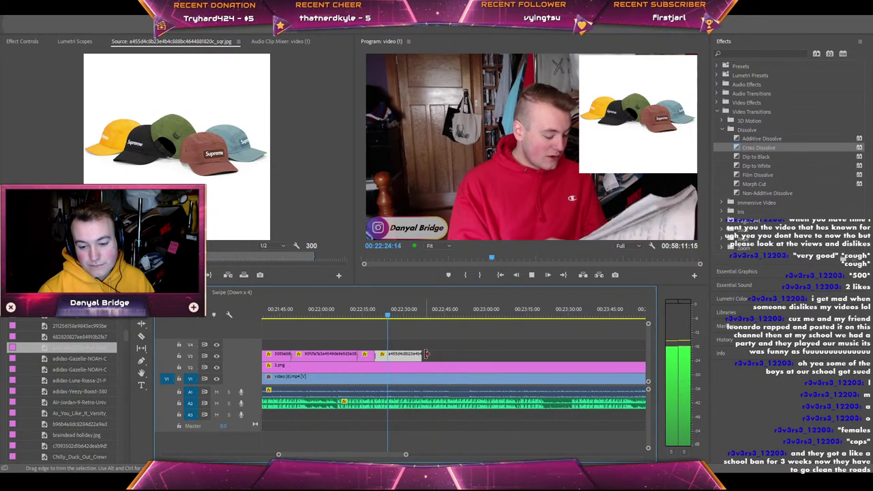
key(space)
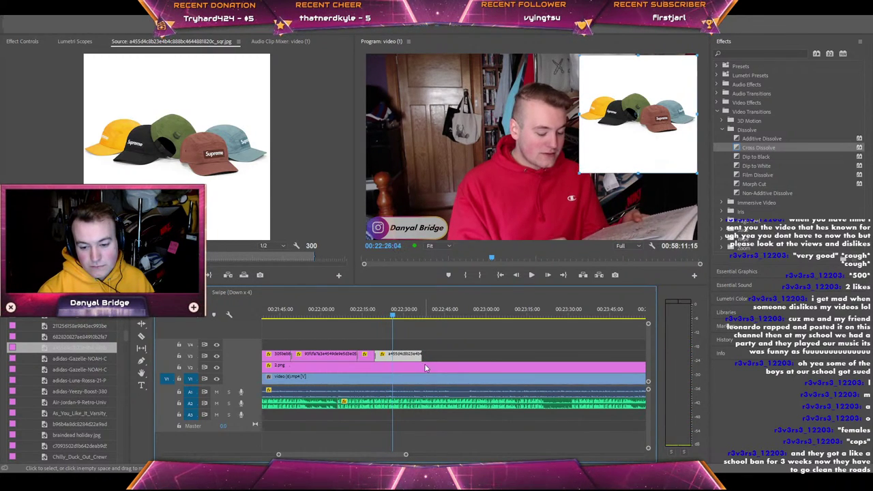
key(w)
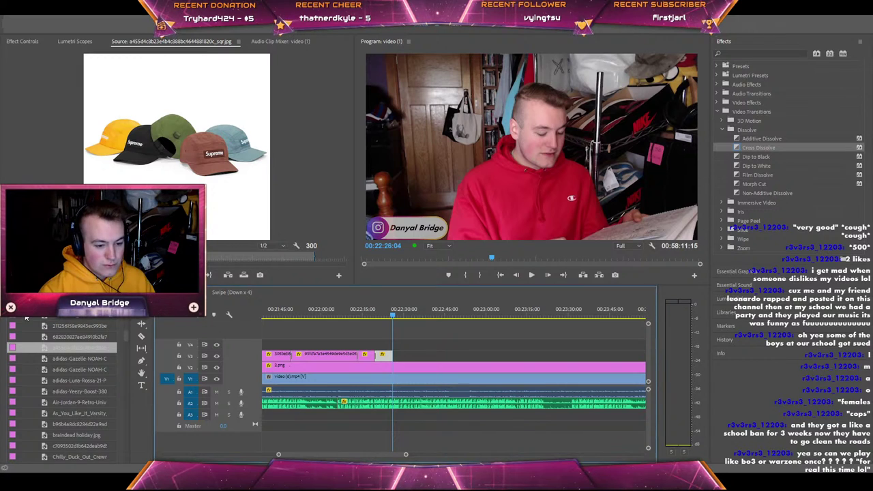
Find the image of three jackets with large sleeve lettering in the project's media and place it on V3 at 00:22:26:04.
scroll(58, 345, up, 2)
scroll(69, 361, up, 2)
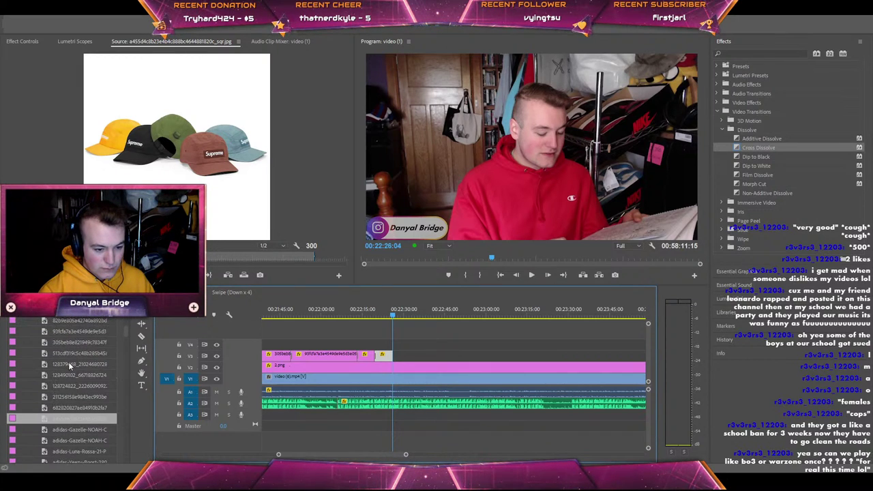
double_click(64, 353)
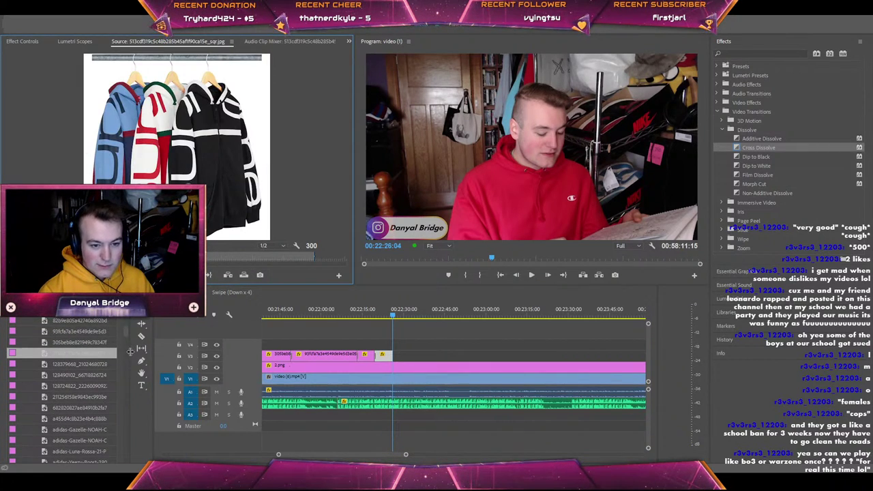
drag(65, 353, 395, 354)
Apply Cross Dissolve between the caps and lettered jackets clips, enlarge the preview and scale the jackets image into the frame's upper-right corner.
drag(758, 148, 397, 367)
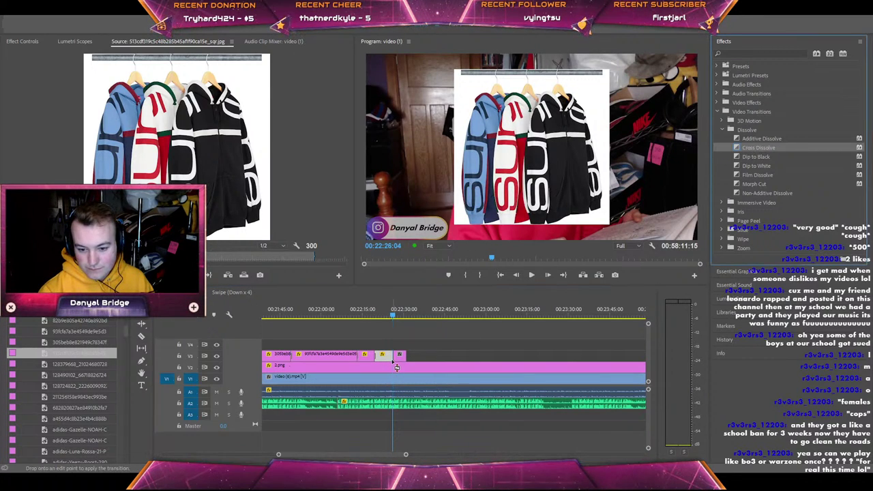
click(454, 146)
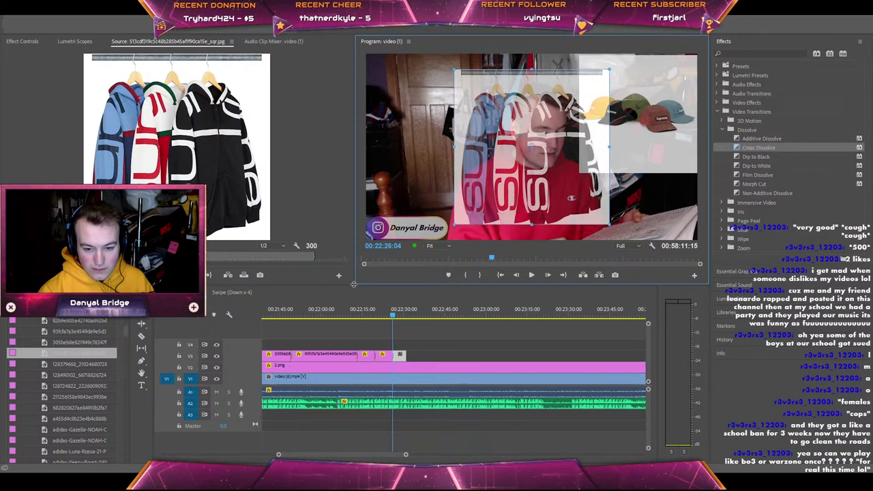
drag(356, 287, 209, 327)
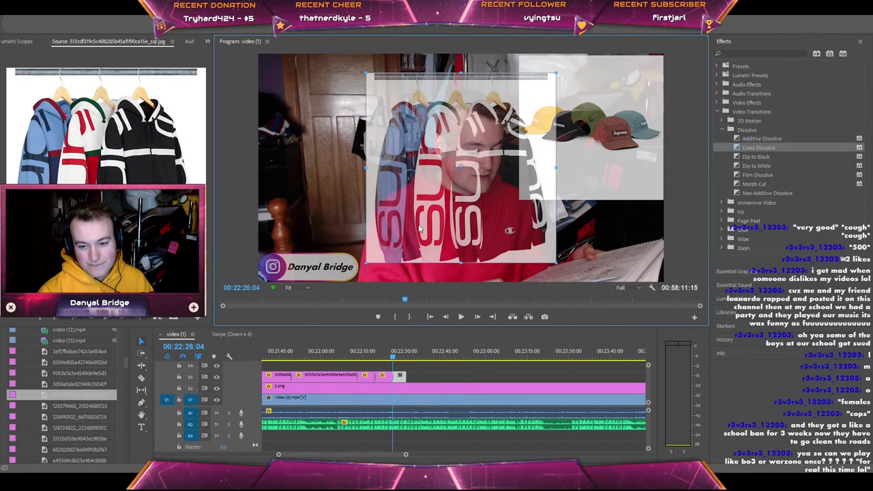
drag(420, 229, 481, 225)
drag(428, 257, 442, 246)
drag(481, 226, 517, 201)
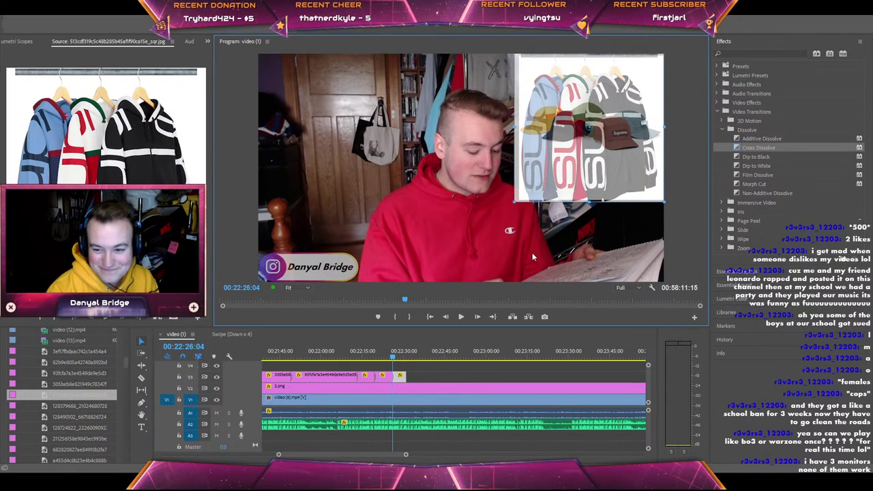
drag(513, 204, 528, 194)
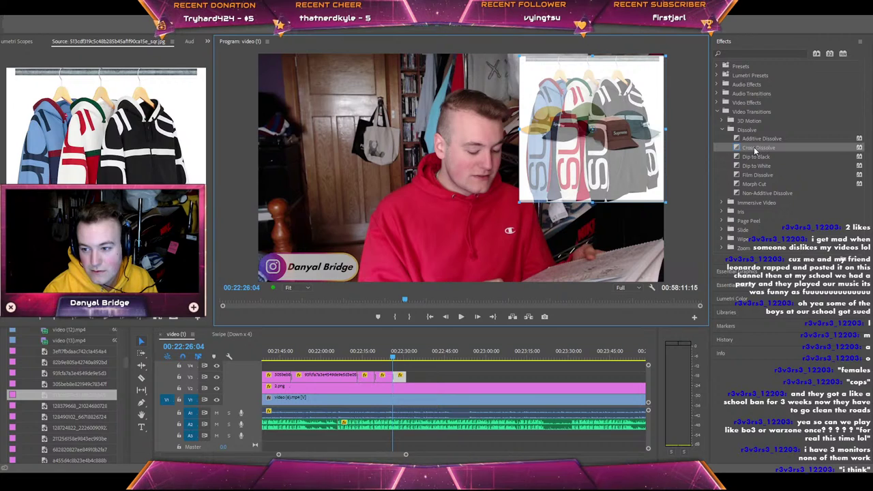
drag(520, 202, 542, 196)
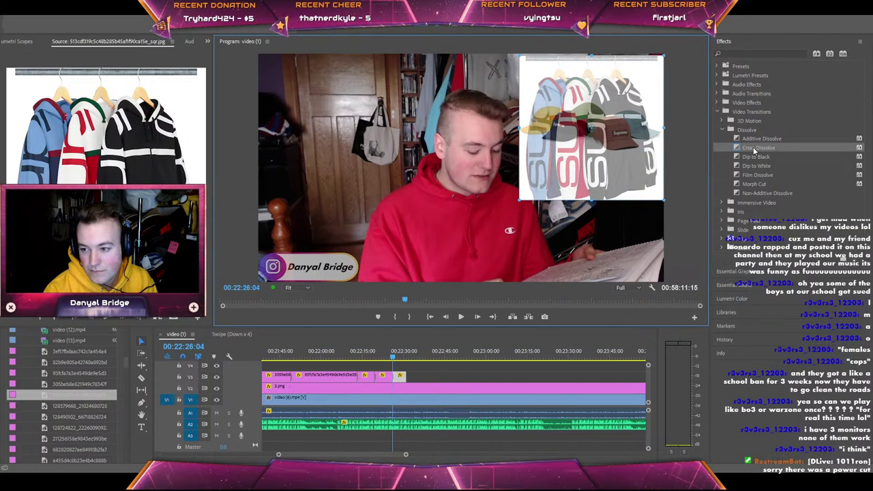
Extend the lettered jackets clip on V3 to about 00:22:41, play it through and apply Cross Dissolve at its end.
drag(757, 148, 411, 379)
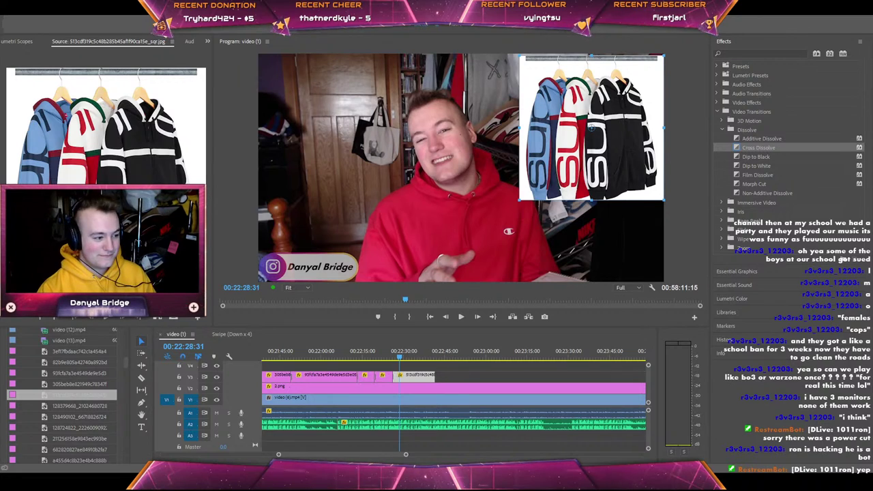
key(shift+4)
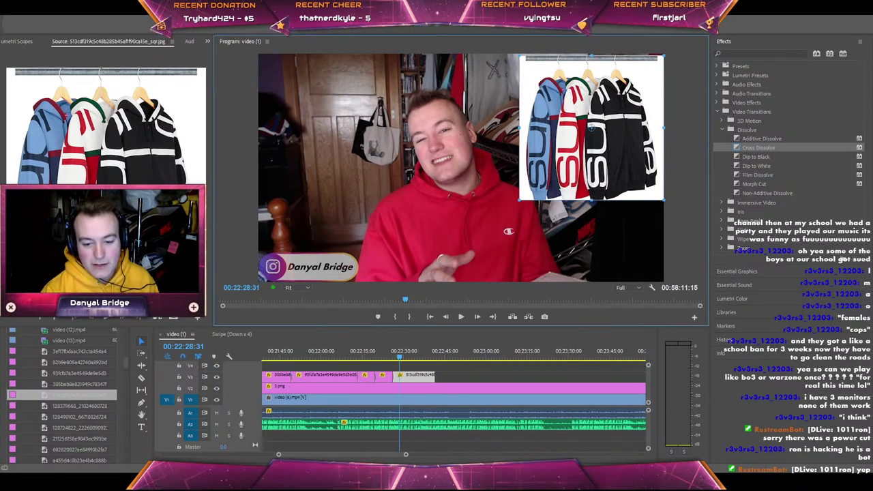
key(space)
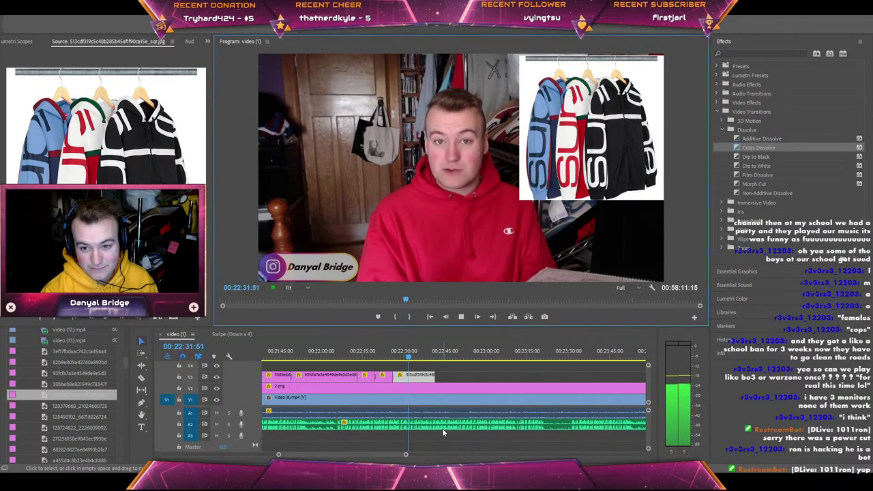
key(space)
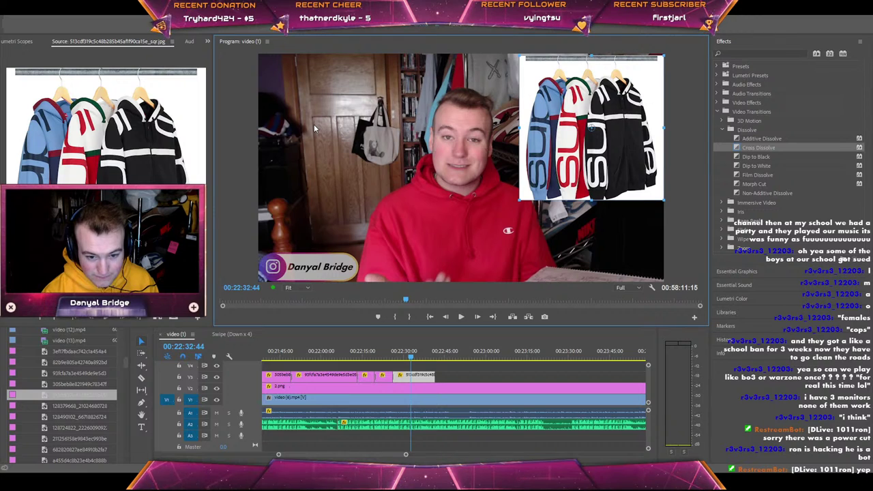
click(405, 339)
key(space)
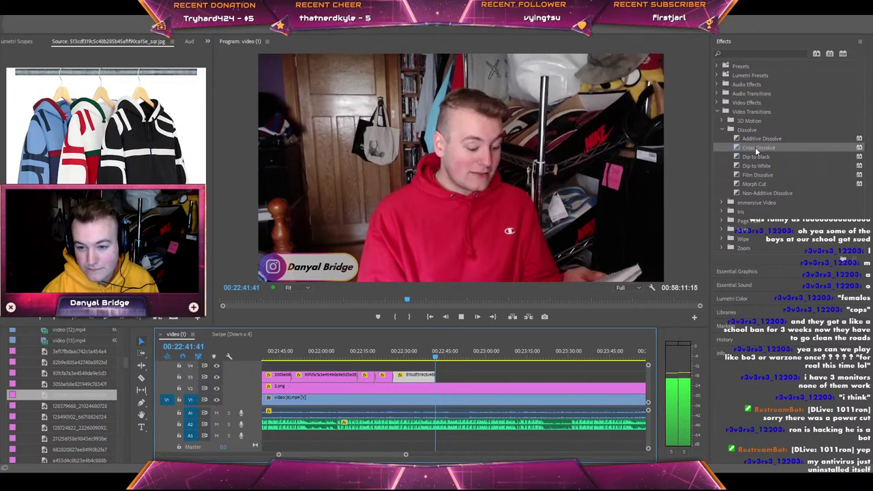
drag(756, 149, 443, 375)
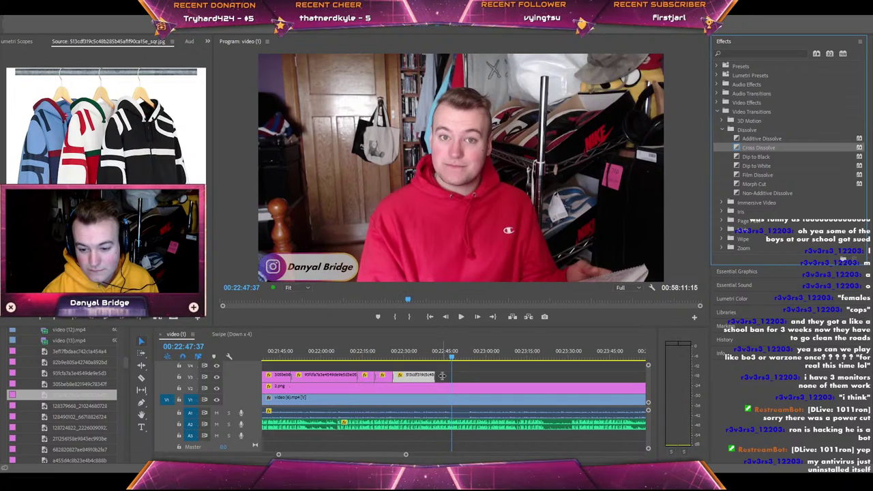
Cut the V1 video at 00:22:47:37 and 00:22:54:09, delete the pause between the cuts and close the gap.
key(c)
click(455, 398)
click(462, 362)
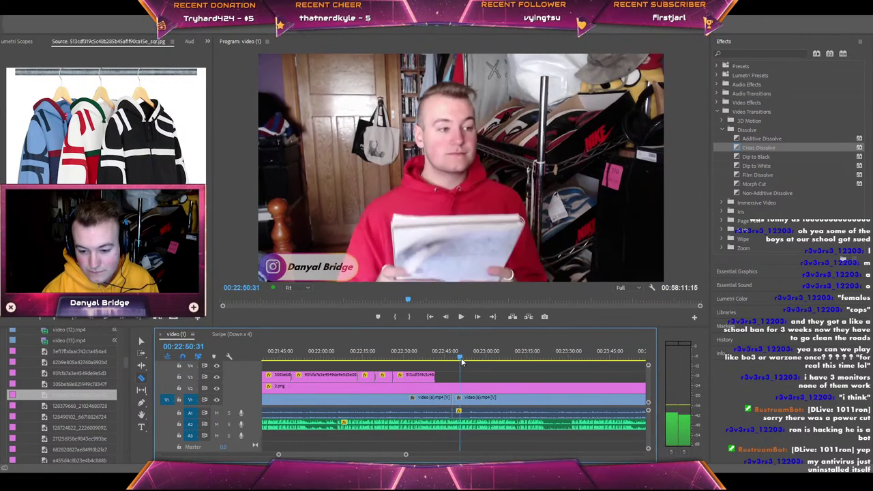
click(469, 359)
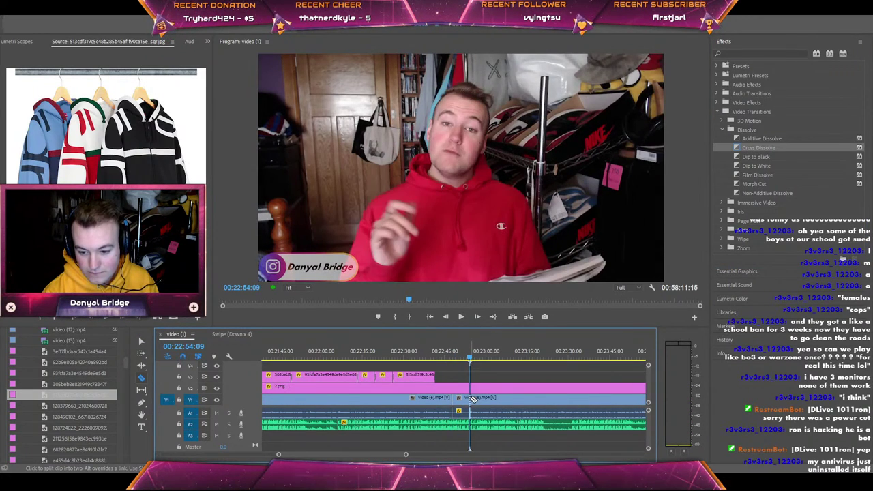
click(474, 399)
key(v)
click(464, 399)
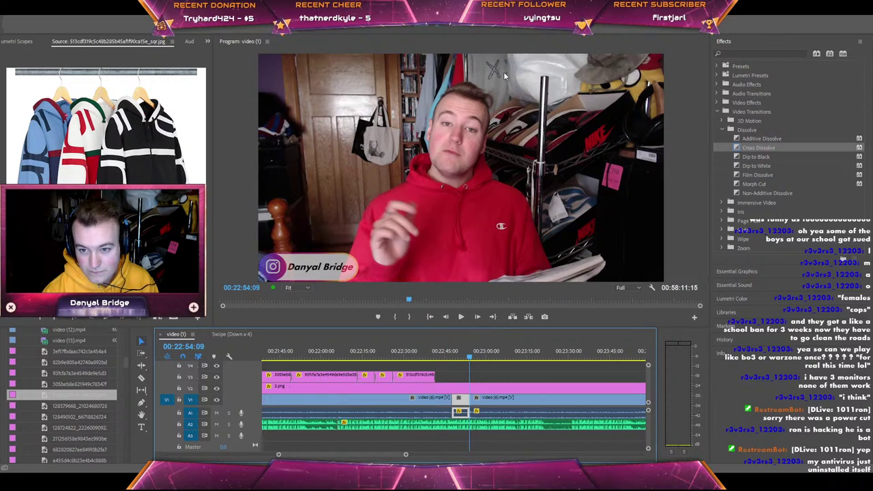
key(Delete)
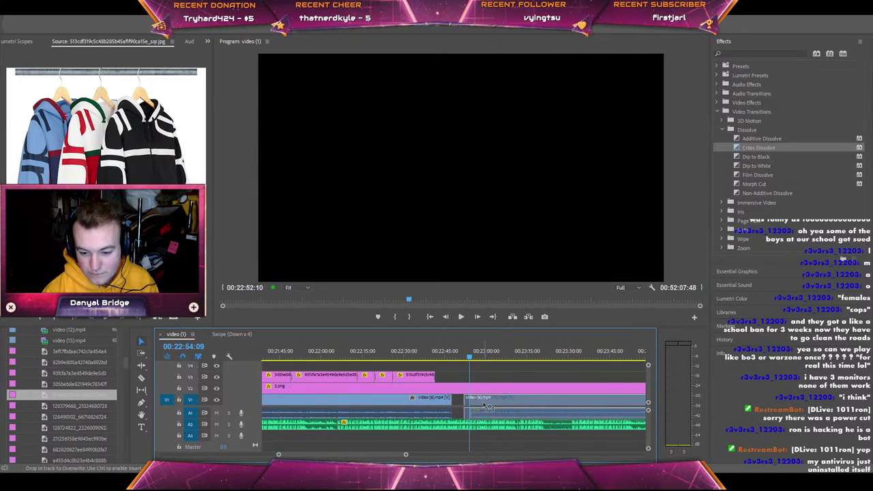
click(464, 401)
key(Delete)
Play the sequence across the new cut and on to 00:23:11:20 to review the join and the commentary.
click(447, 358)
key(space)
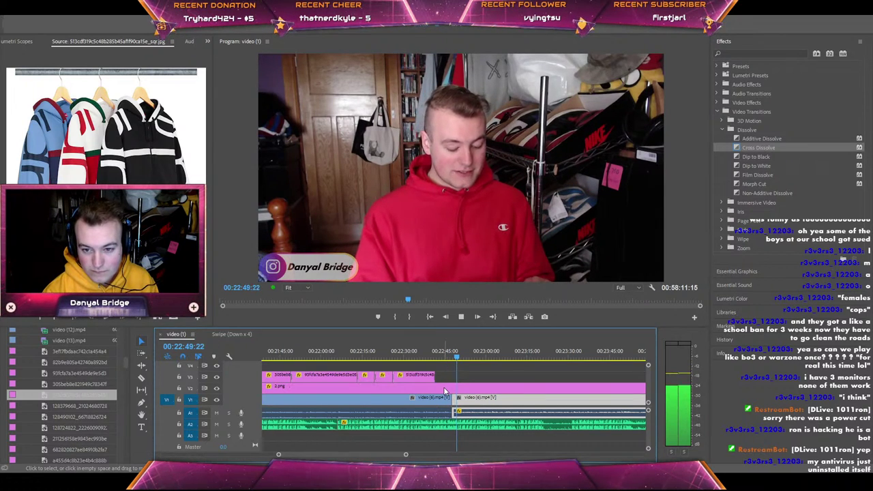
key(equal)
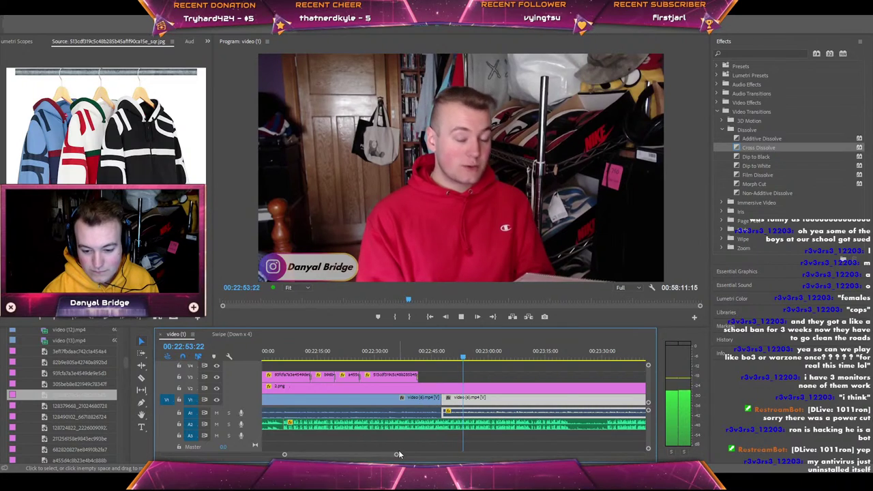
drag(397, 454, 404, 456)
scroll(425, 408, down, 3)
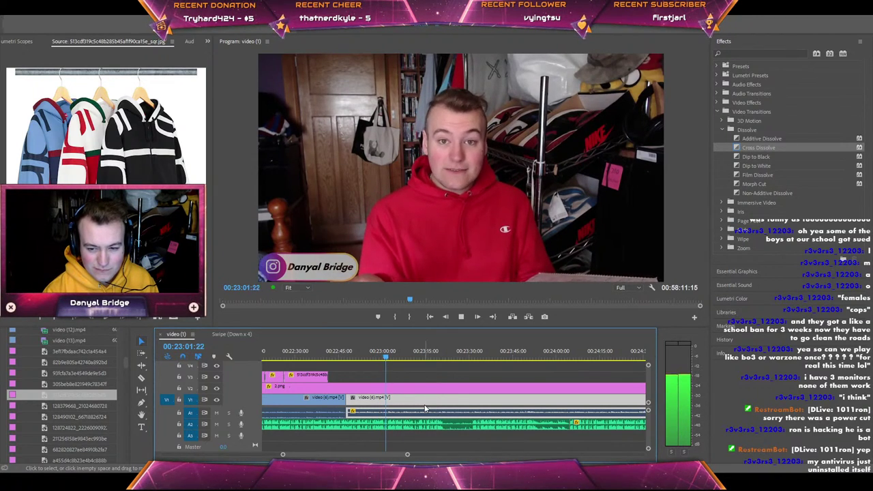
key(space)
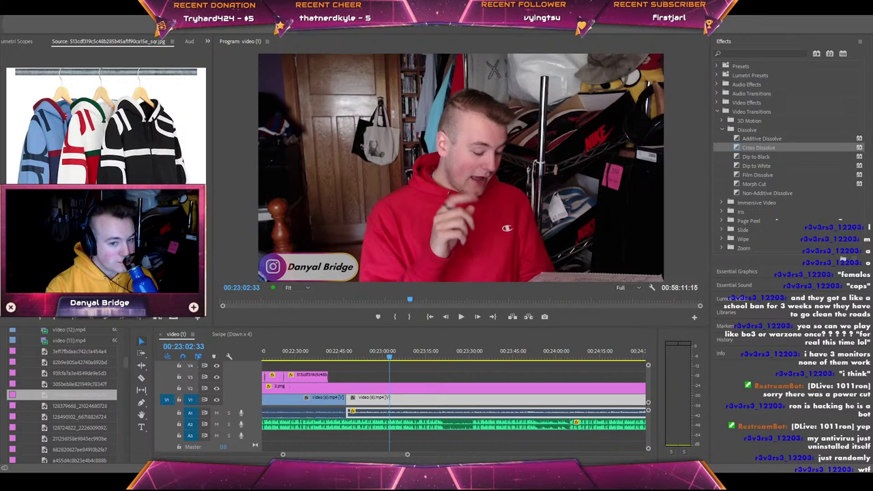
click(118, 22)
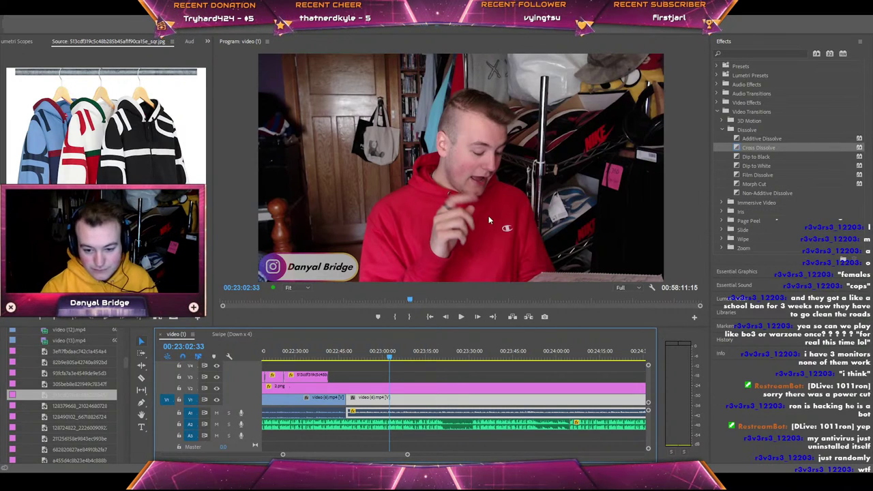
click(337, 318)
key(space)
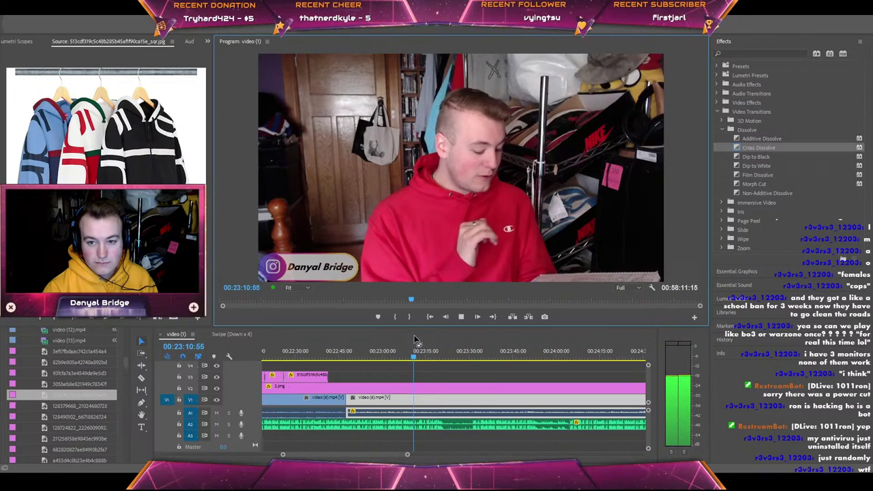
key(space)
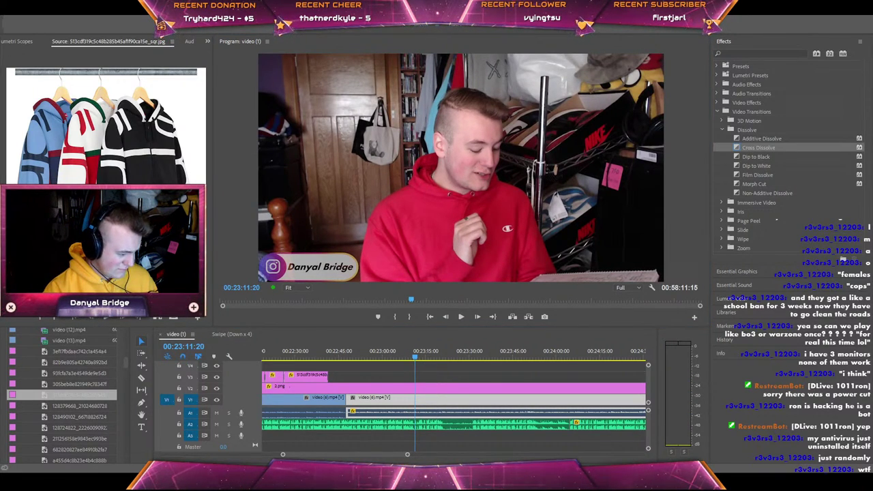
Find the image of the two striped fur jackets and place it on V3 at 00:23:11:20.
scroll(62, 392, down, 5)
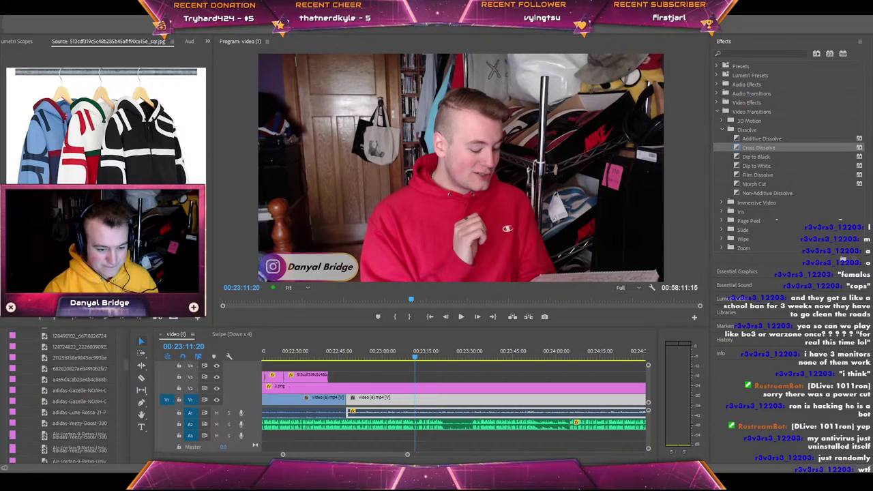
scroll(68, 392, down, 5)
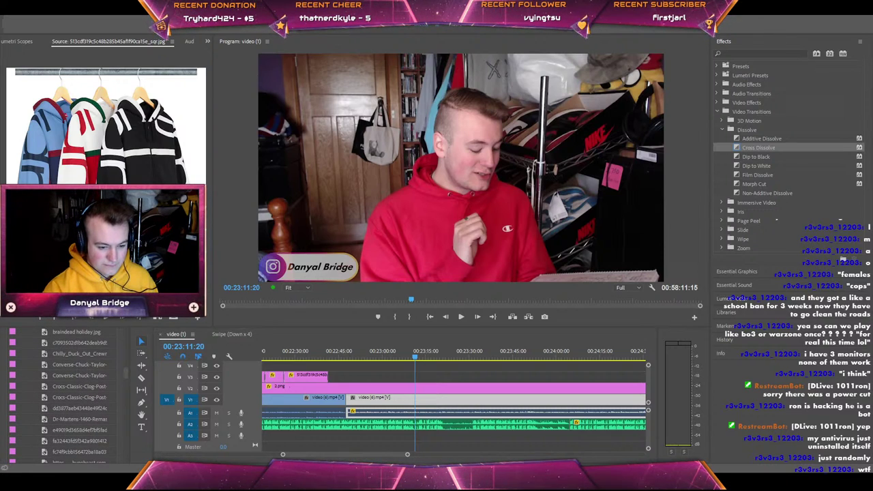
double_click(66, 409)
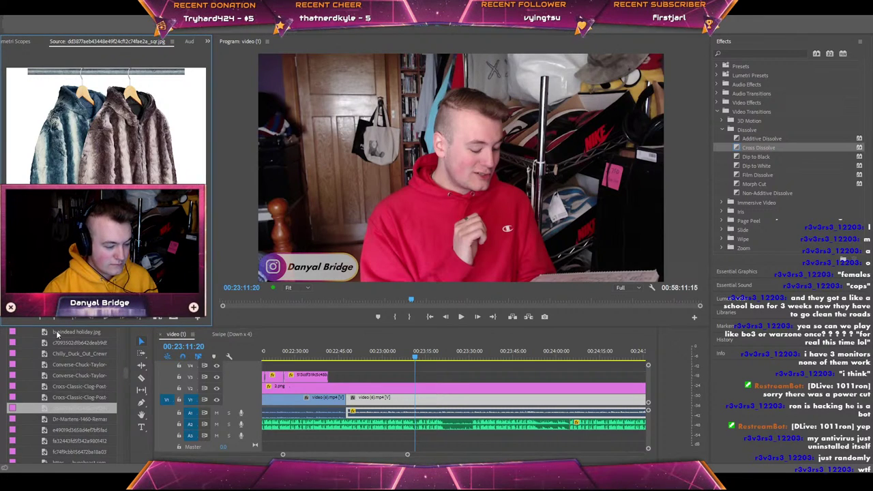
drag(68, 414, 421, 375)
click(476, 191)
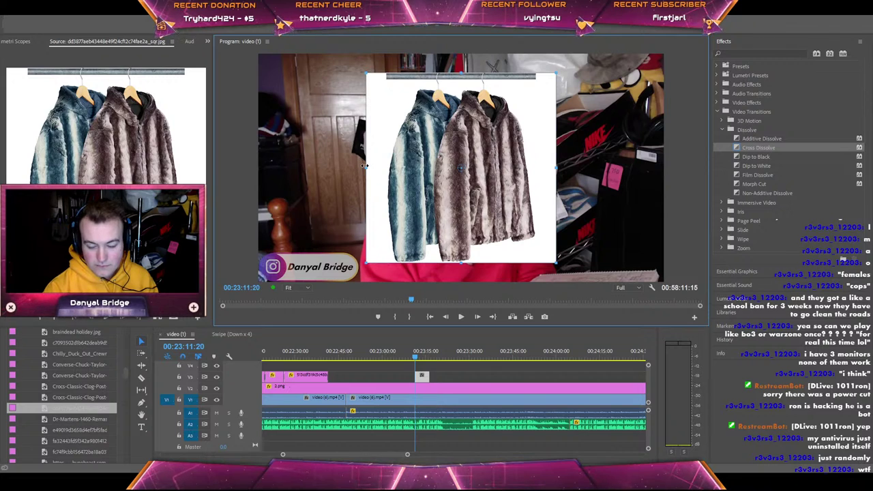
Scale the fur jackets image down and position it in the frame's upper-right corner.
drag(366, 167, 390, 186)
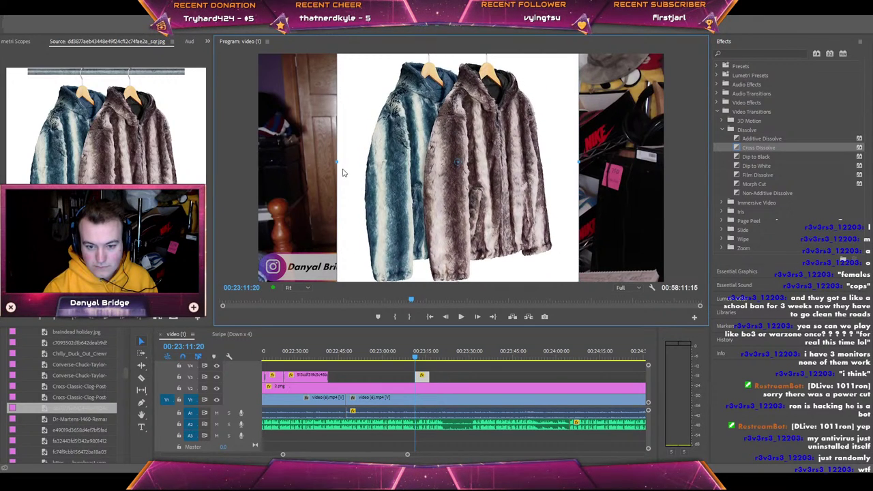
drag(343, 173, 514, 166)
drag(489, 139, 512, 147)
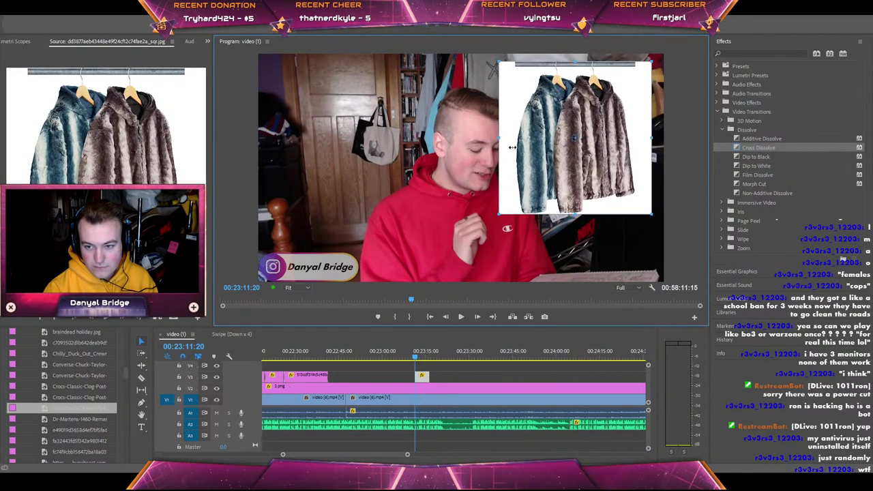
drag(563, 179, 575, 172)
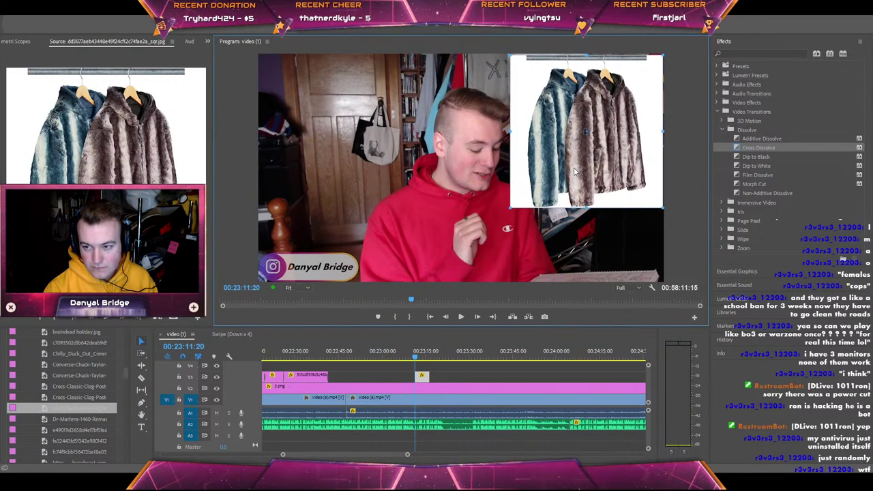
Apply Cross Dissolve at the fur jackets clip's start, extend the clip to about 00:23:46 and play it up to 00:23:21:46.
drag(759, 148, 517, 376)
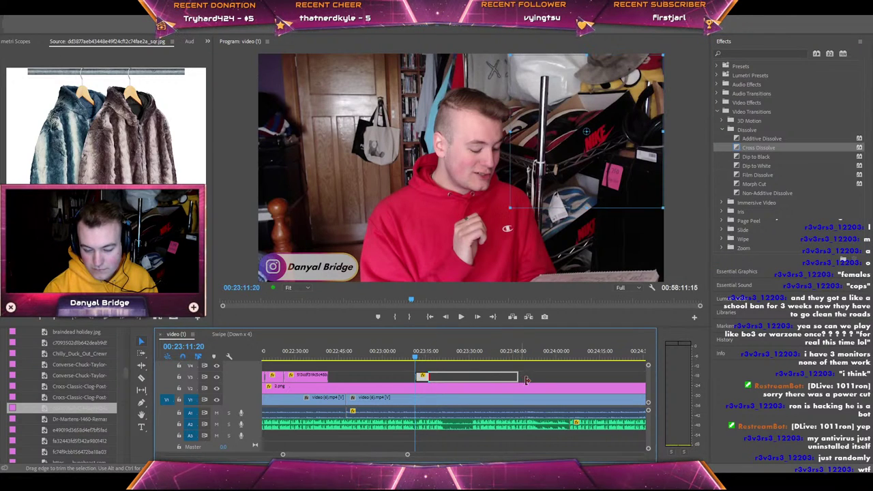
key(space)
scroll(400, 456, down, 2)
scroll(401, 457, down, 1)
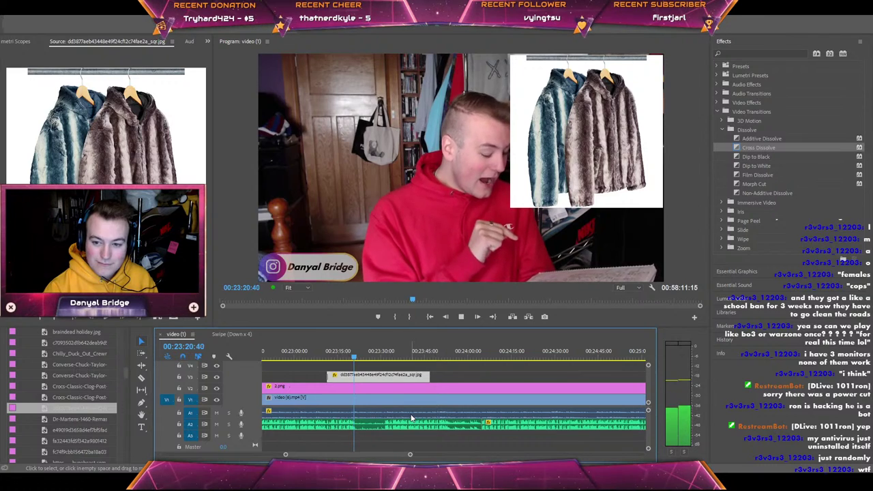
key(space)
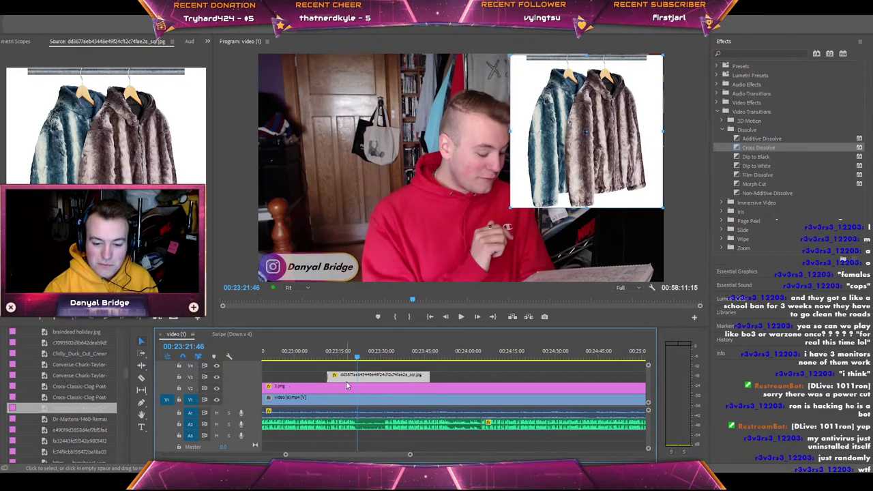
Reposition the fur jackets image in the frame's upper-left corner at a slightly smaller size, and trim its clip to end at 00:23:22:42.
drag(577, 178, 328, 177)
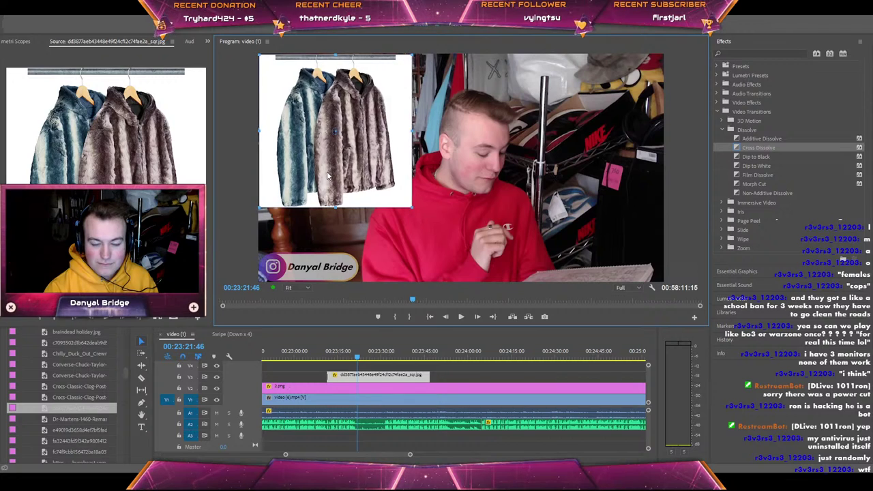
drag(403, 215, 388, 195)
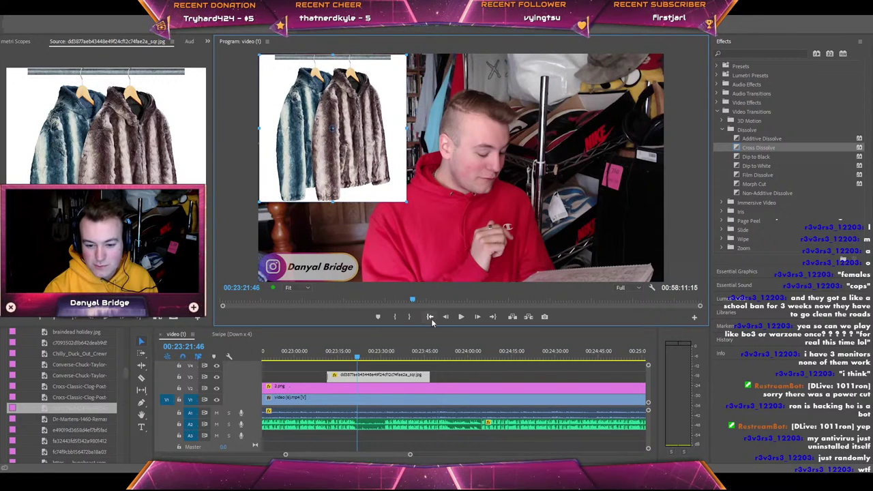
click(321, 356)
key(space)
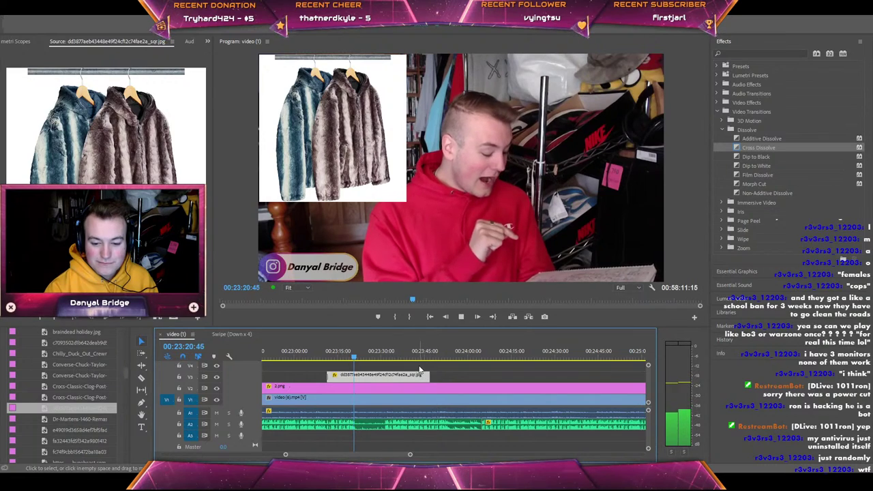
key(space)
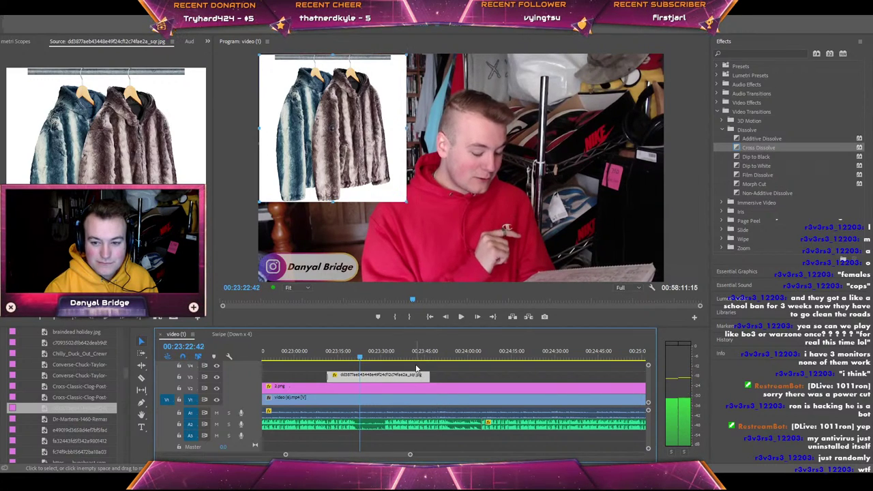
drag(368, 376, 359, 376)
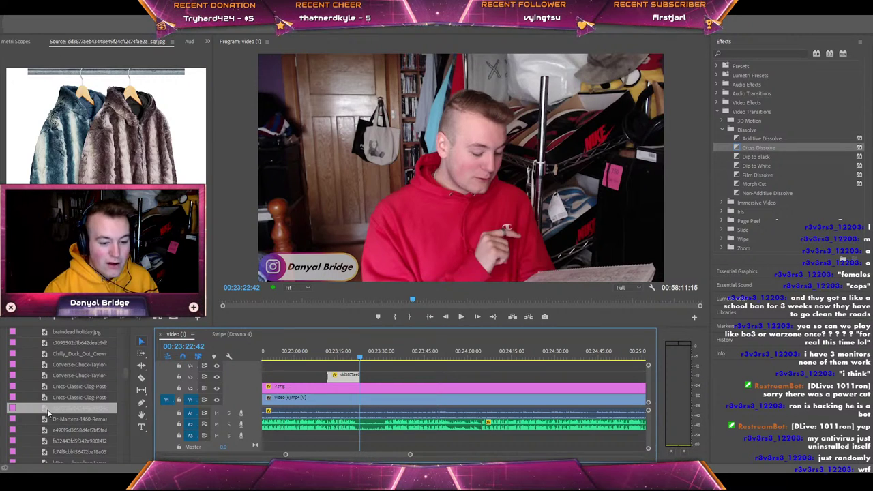
Find the image of the black, orange and blue puffer jackets and place it on V3 at 00:23:22:42.
scroll(58, 399, down, 3)
click(65, 400)
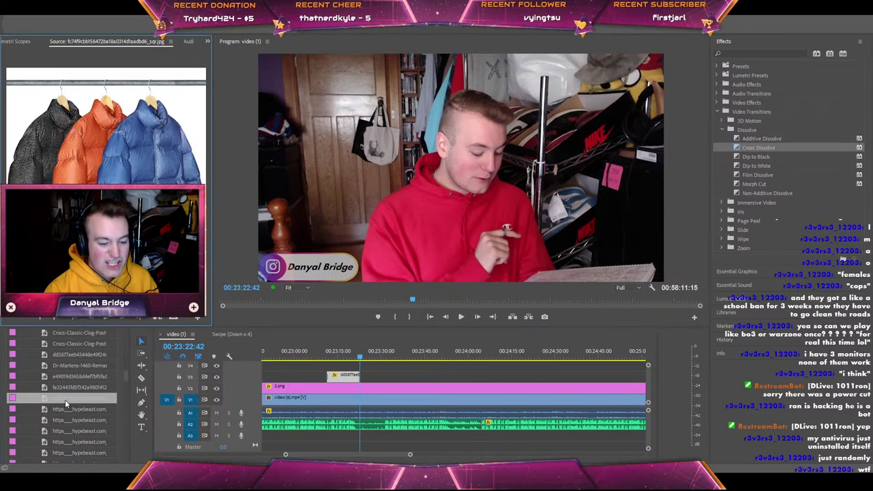
drag(65, 400, 366, 376)
Apply Cross Dissolve between the fur and puffer jackets clips, and fit the puffer jackets image over the fur jackets in the upper-left corner.
drag(753, 150, 417, 366)
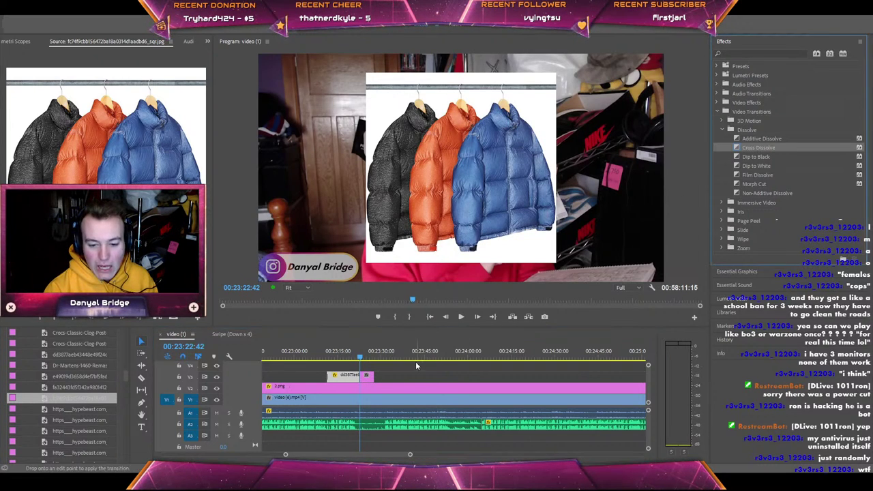
drag(365, 384, 365, 380)
click(445, 203)
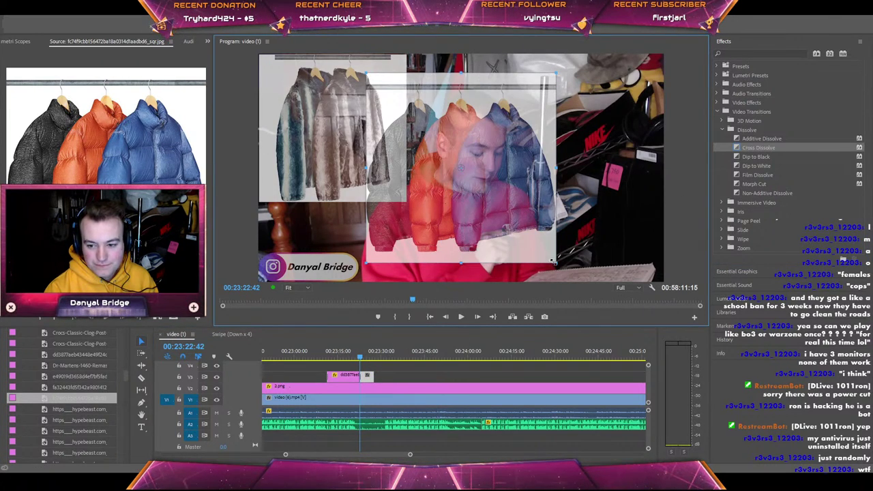
drag(555, 262, 399, 196)
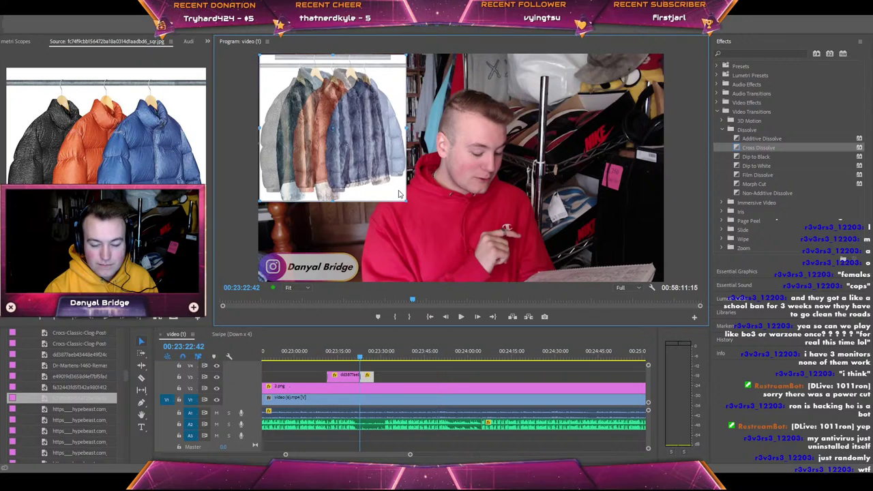
Play through the puffer jackets commentary and set the puffer jackets clip on V3 to end at 00:23:33:59.
key(space)
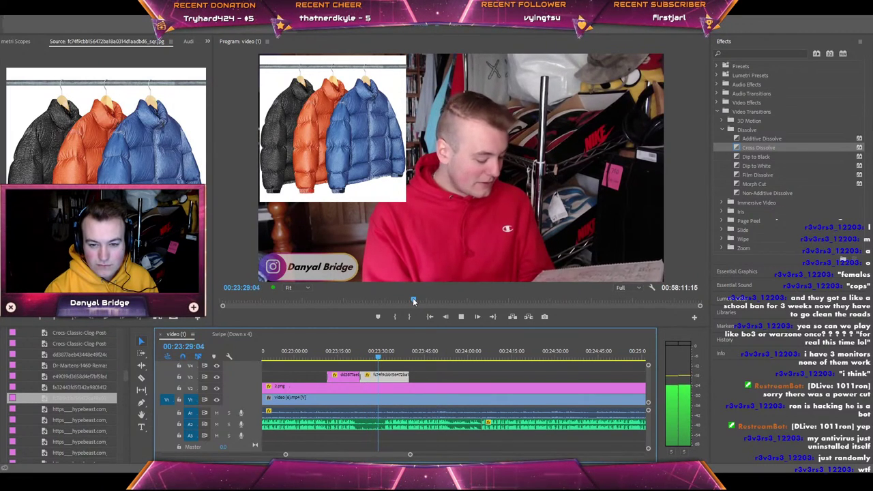
drag(411, 377, 426, 377)
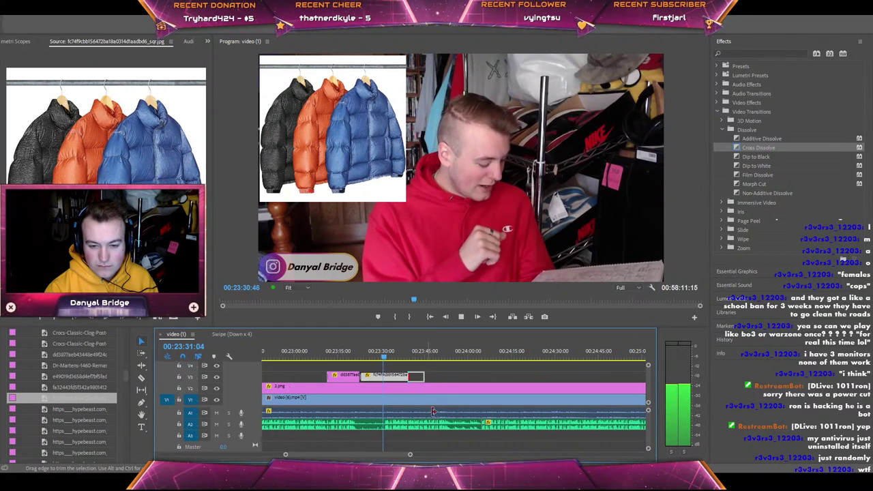
drag(411, 455, 401, 454)
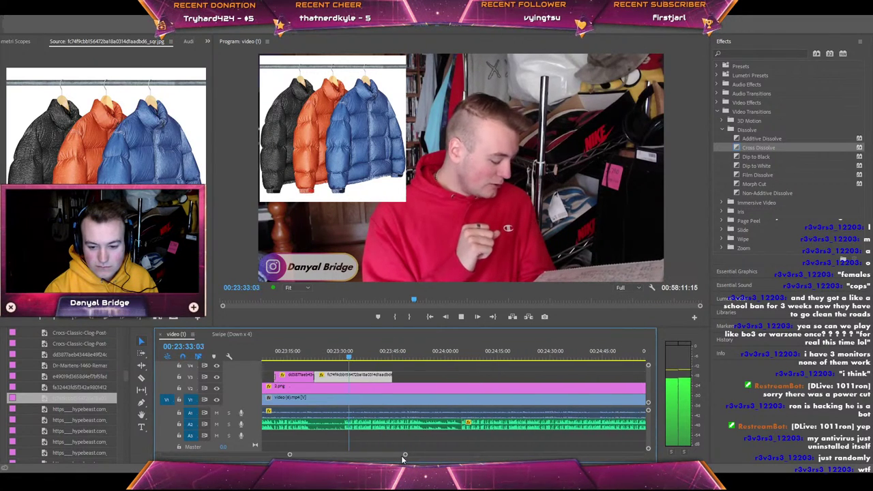
key(space)
drag(392, 375, 353, 376)
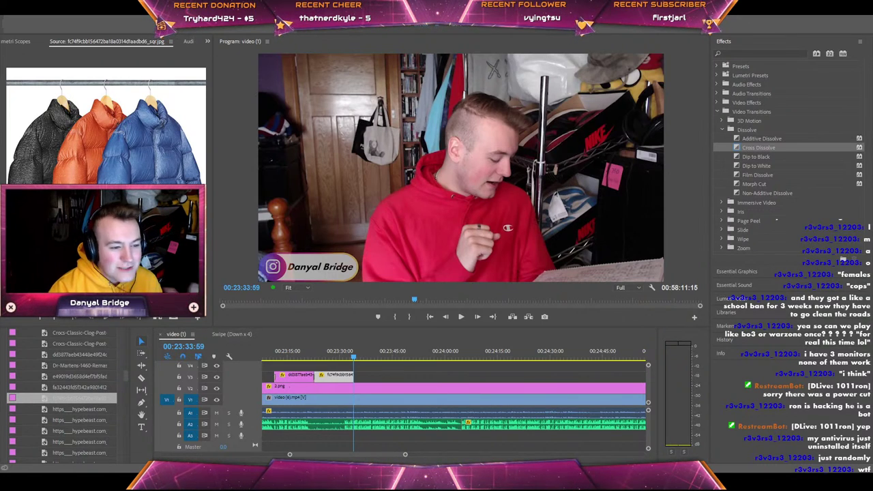
Find the image of the six coloured hoodies and place it on V3 at 00:23:33:59.
scroll(76, 394, up, 3)
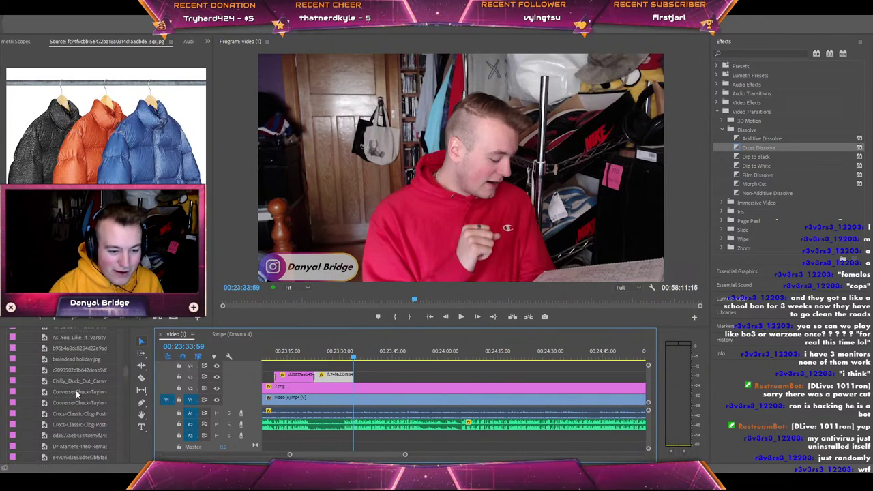
scroll(73, 387, up, 2)
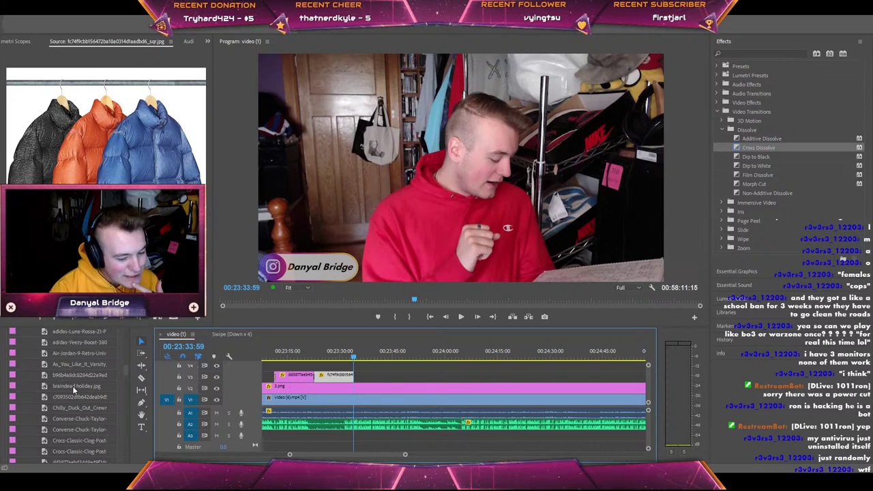
scroll(72, 386, up, 3)
scroll(72, 386, up, 2)
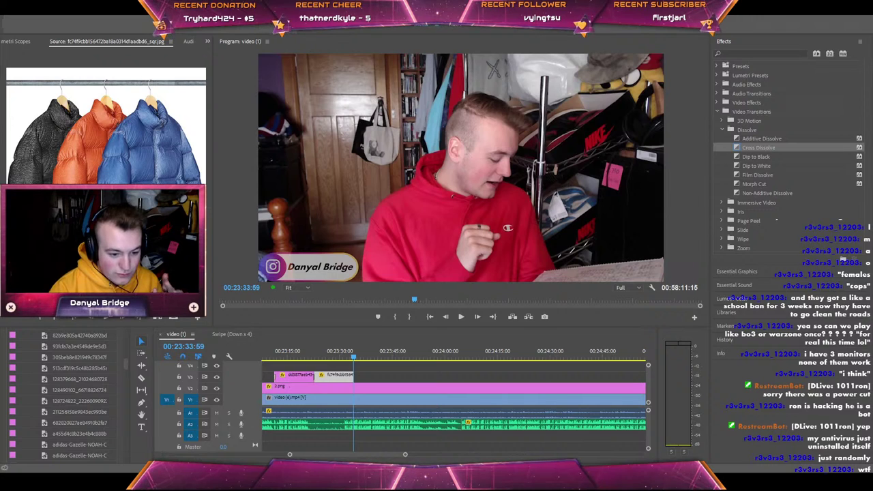
drag(82, 423, 373, 365)
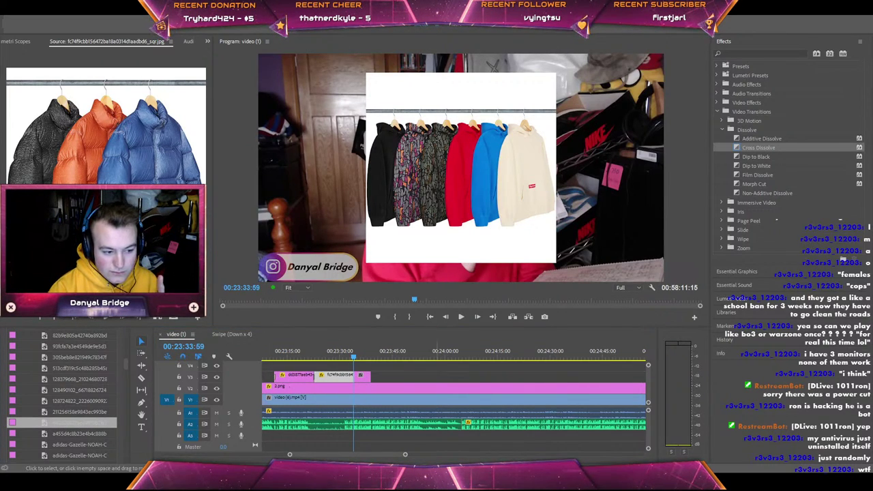
Apply Cross Dissolve between the puffer jackets and hoodies clips, and scale the hoodies image into the frame's upper-left corner.
drag(759, 147, 361, 377)
click(418, 202)
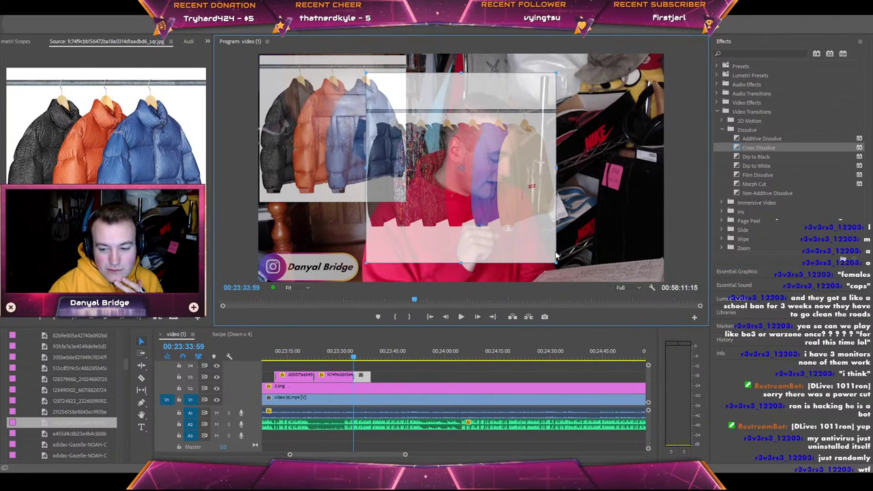
drag(556, 260, 544, 253)
drag(512, 223, 407, 204)
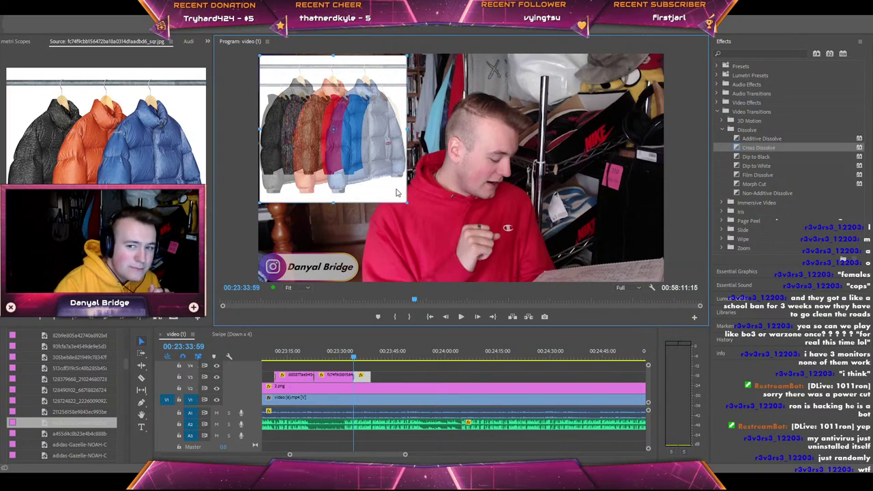
Extend the hoodies clip to about 00:23:47, step back to 00:23:33:15 and play the sequence through the transition.
drag(370, 375, 402, 375)
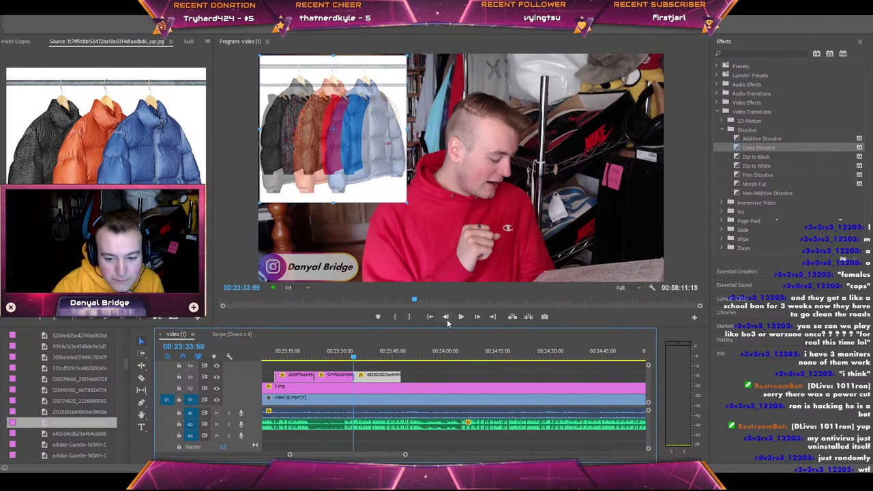
key(Left)
key(Left)
key(Left)
key(Left)
key(Left)
key(Left)
key(Left)
key(Left)
key(Left)
key(Left)
key(Left)
key(Left)
key(Left)
key(Left)
key(Left)
key(Left)
key(Left)
key(Left)
key(Left)
key(Left)
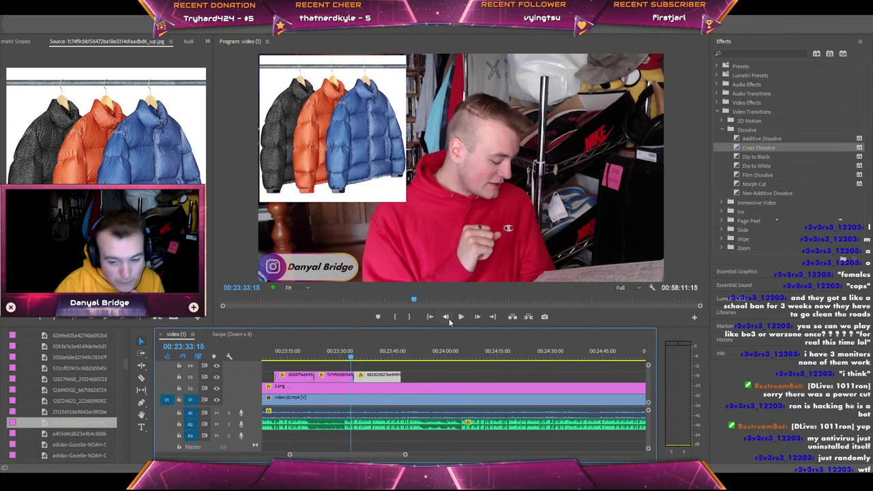
click(466, 318)
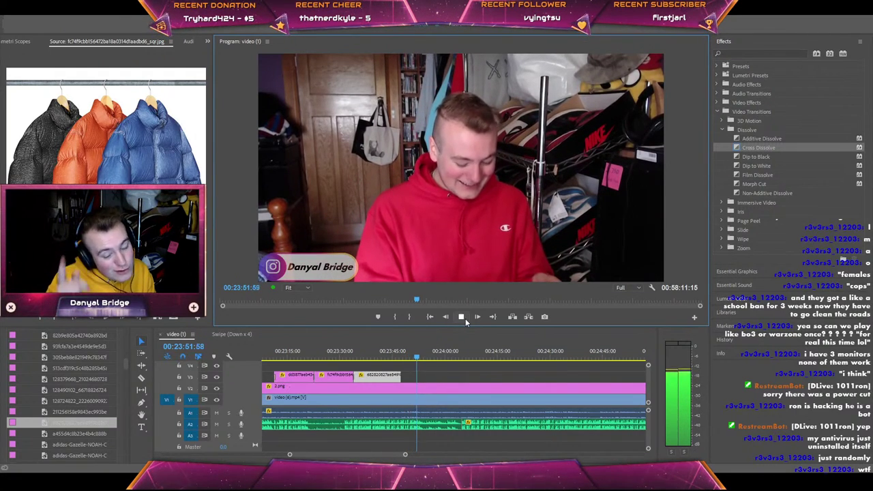
Replay the hoodies commentary from about 00:23:42 and extend the hoodies clip on V3 to about 00:23:55.
click(399, 353)
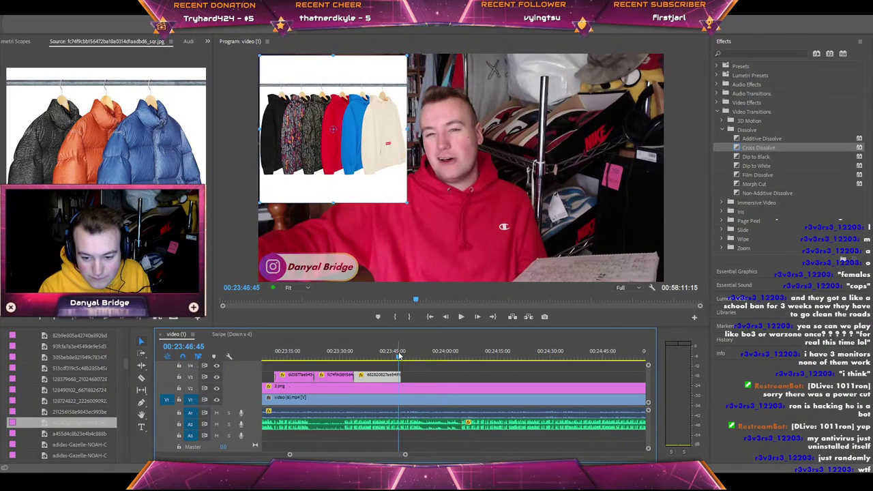
click(383, 354)
click(460, 317)
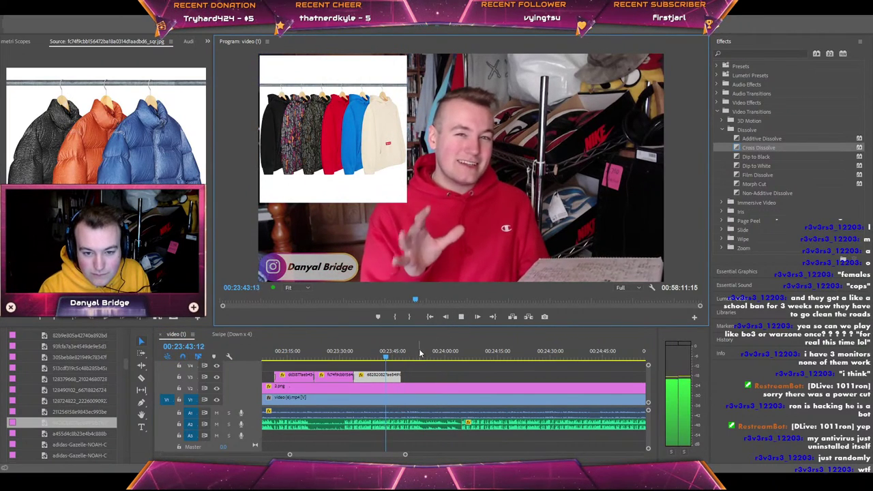
drag(401, 375, 432, 375)
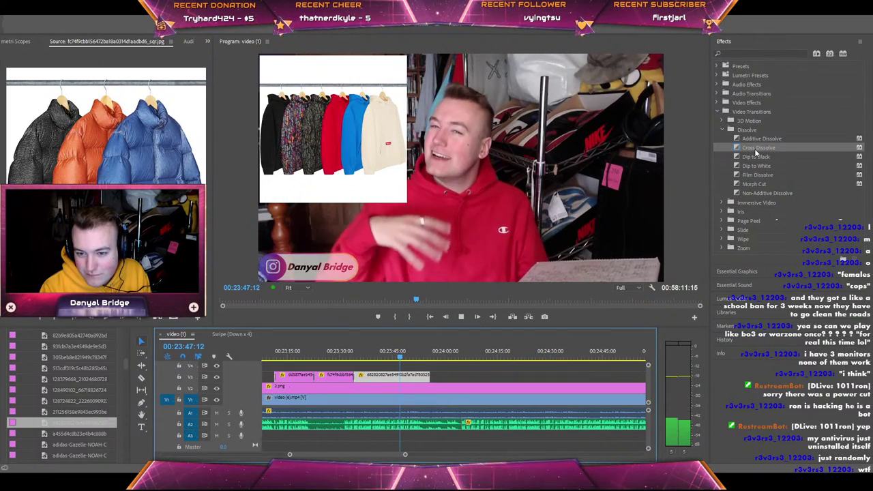
Trim the end of the six-hoodies clip on V3 to about 00:23:51 and play on to 00:23:54:39.
click(757, 148)
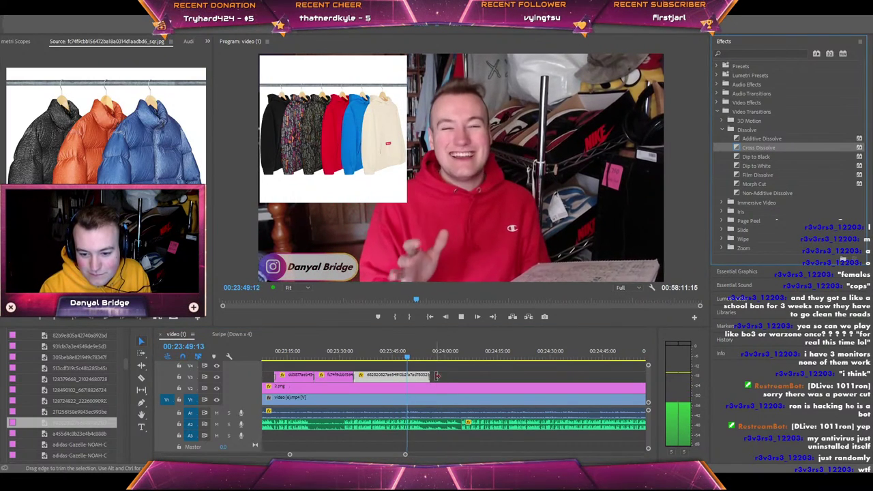
drag(438, 375, 413, 376)
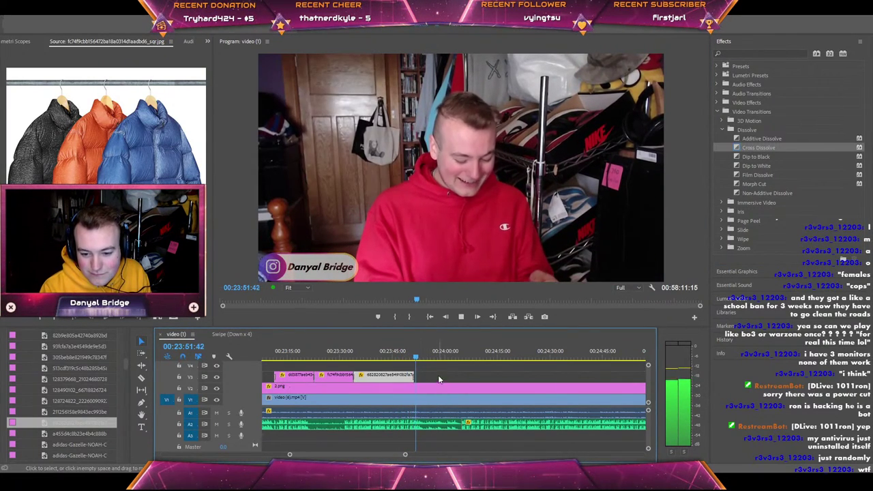
click(352, 318)
key(space)
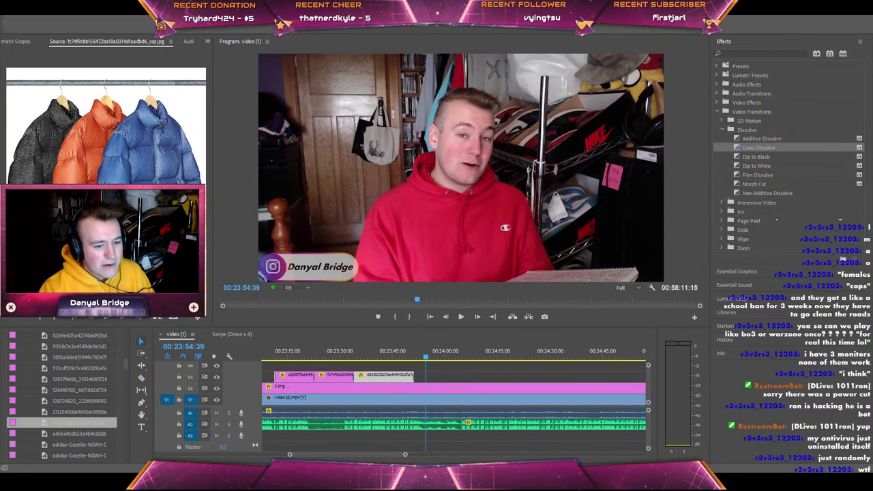
Find the image of the black, green and white hoodies and place it on V3 at 00:23:54:39.
scroll(68, 355, up, 2)
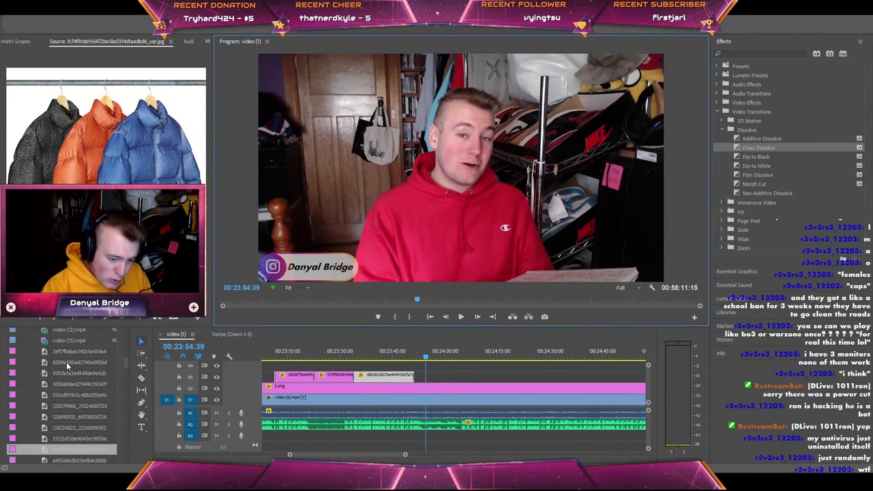
double_click(66, 362)
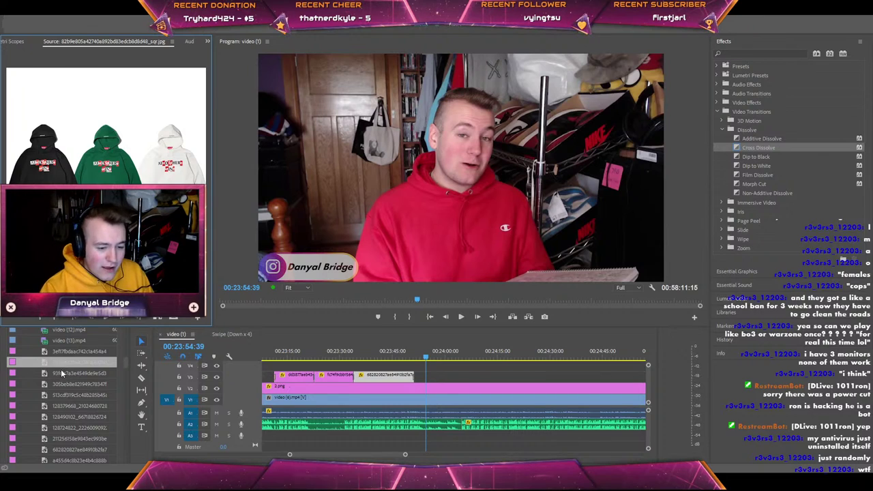
drag(67, 363, 434, 380)
click(549, 239)
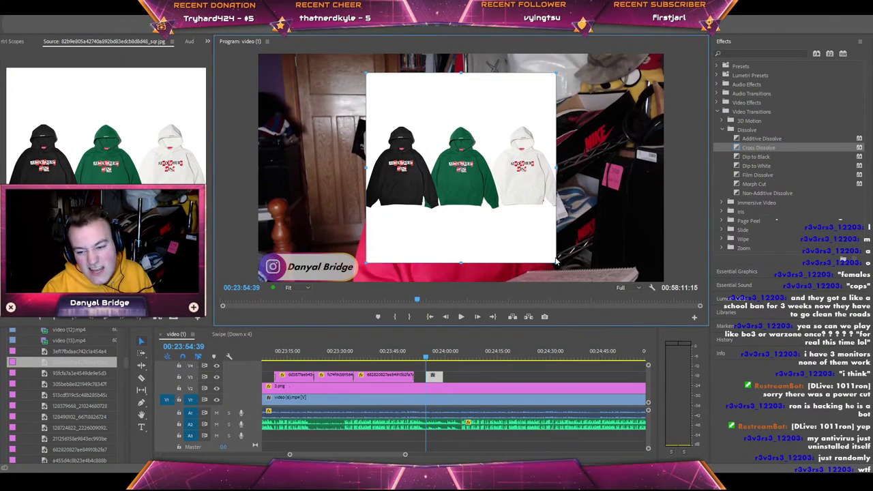
Scale the three-hoodies image into the frame's upper-left corner and apply Cross Dissolve to the start of its clip.
drag(556, 259, 523, 234)
drag(479, 191, 373, 168)
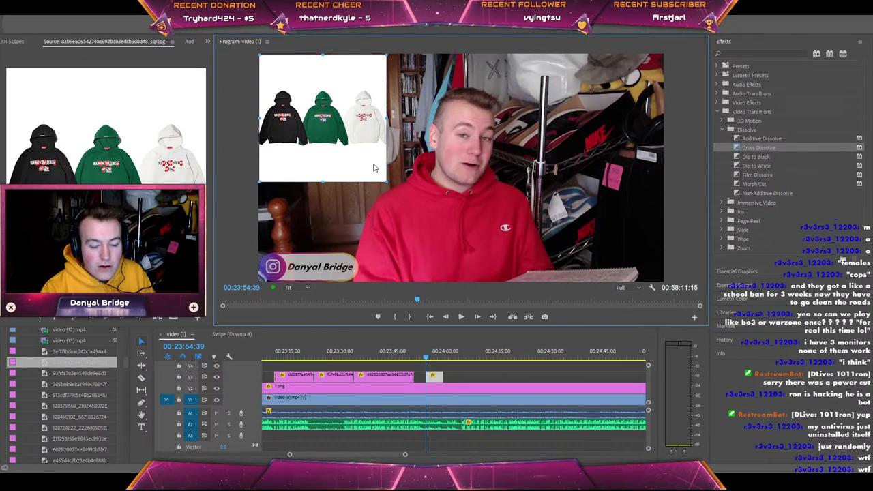
drag(756, 148, 432, 377)
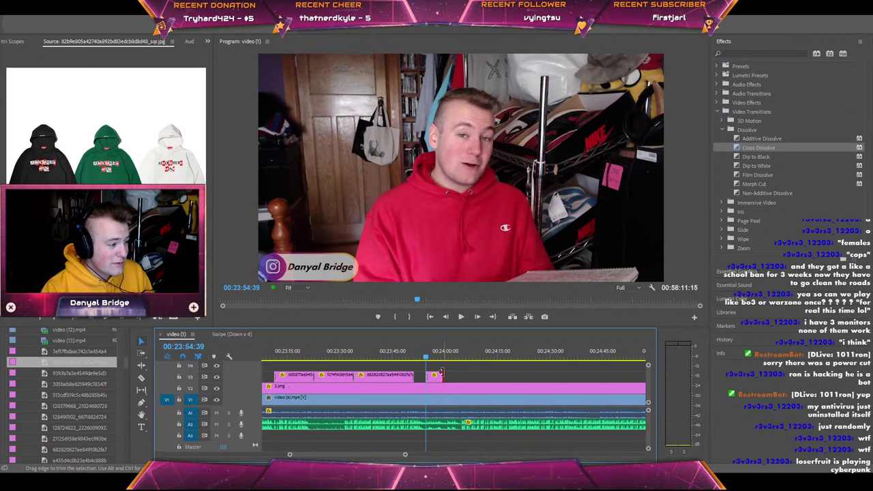
Extend the three-hoodies clip on V3 to about 00:24:46 while playing the commentary through to 00:24:21:13.
drag(447, 374, 498, 375)
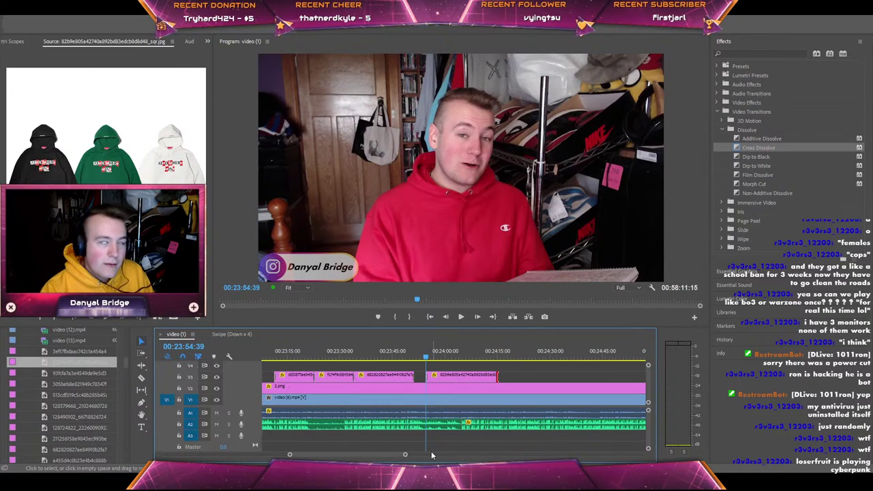
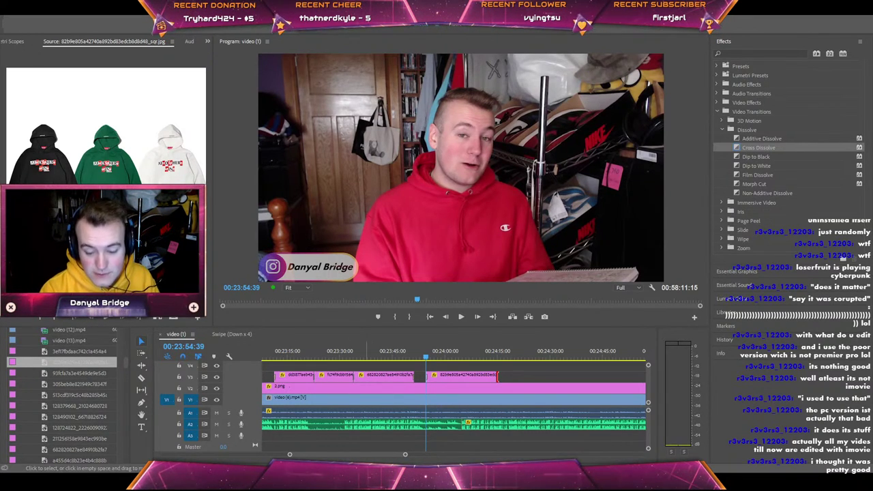
key(space)
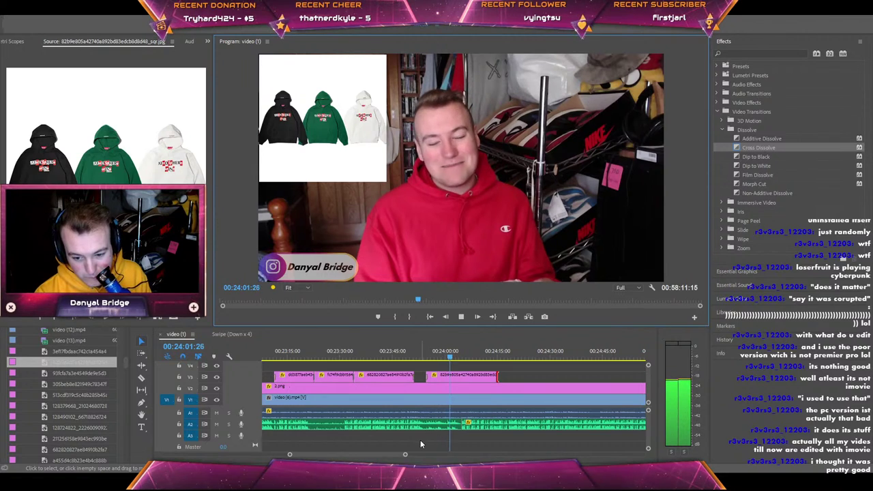
drag(404, 454, 400, 454)
drag(397, 456, 400, 457)
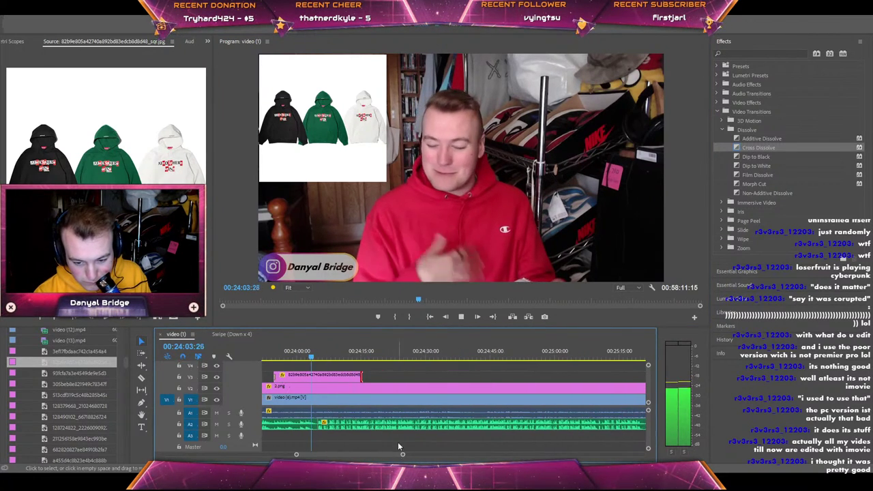
drag(361, 375, 500, 377)
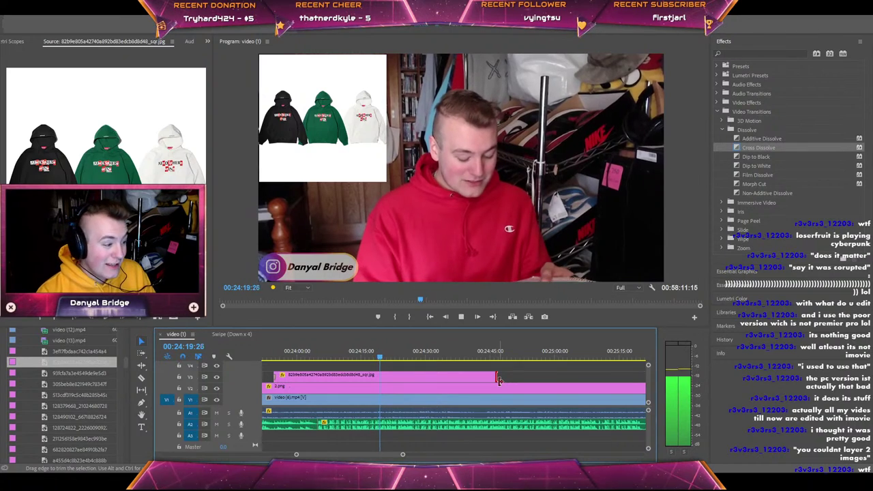
key(space)
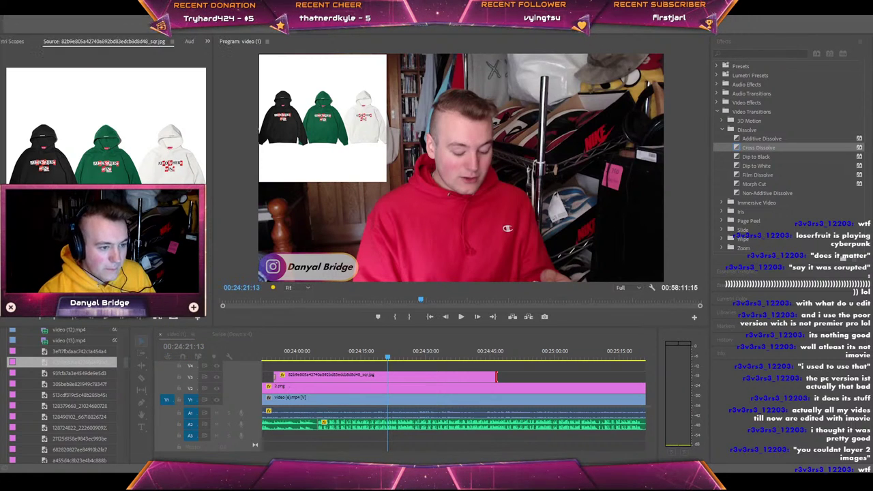
Look through the project's image files for the skateboard decks picture and preview it in the source viewer.
scroll(81, 412, down, 3)
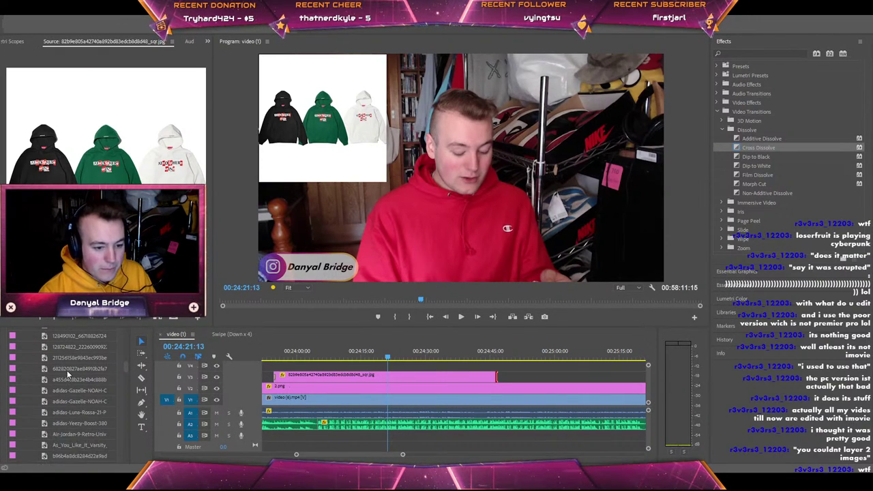
scroll(68, 376, down, 1)
scroll(69, 377, down, 5)
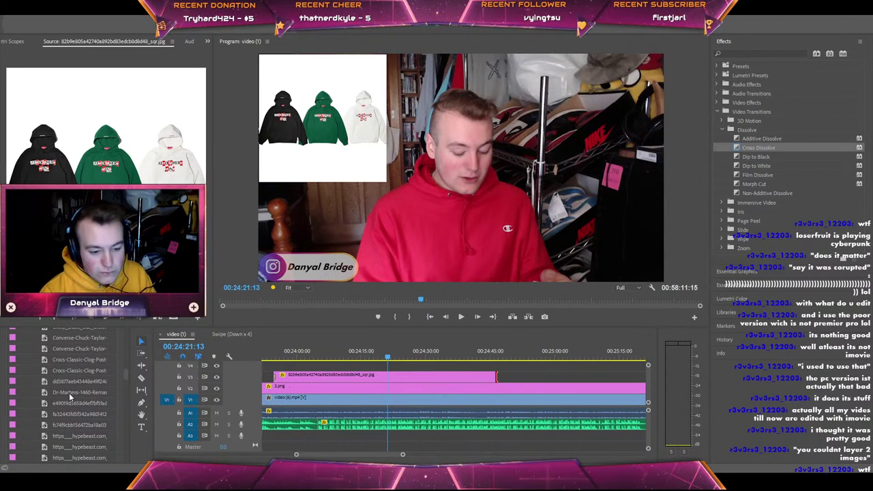
scroll(68, 389, down, 5)
scroll(69, 388, down, 6)
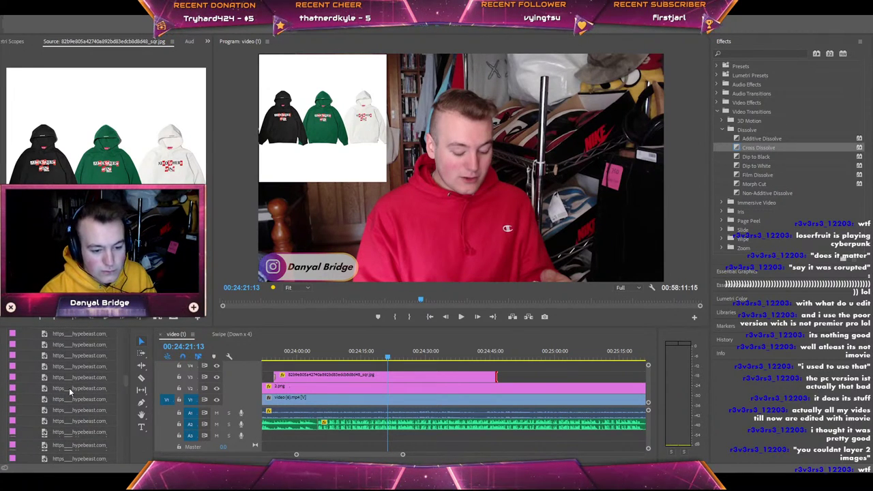
scroll(69, 387, down, 4)
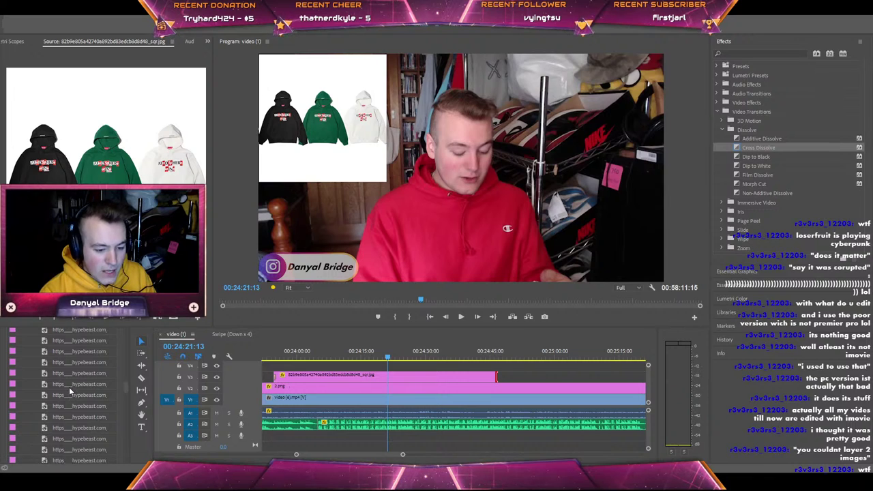
scroll(71, 390, down, 1)
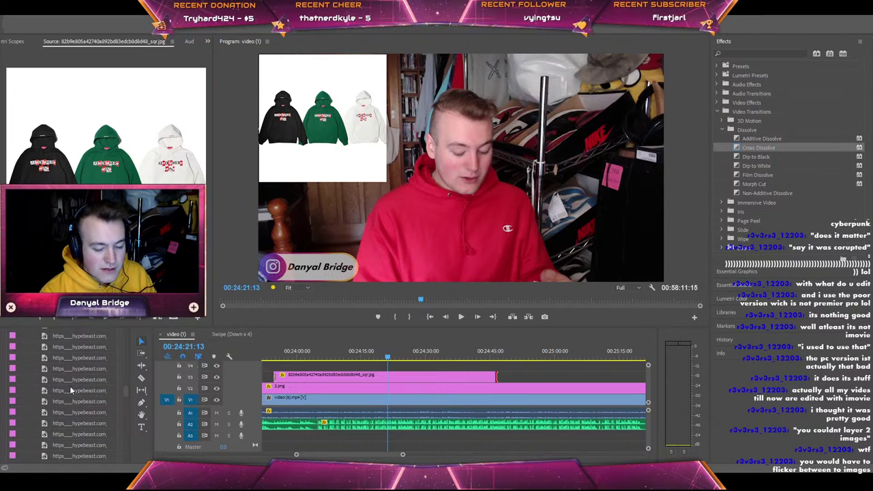
scroll(71, 390, down, 3)
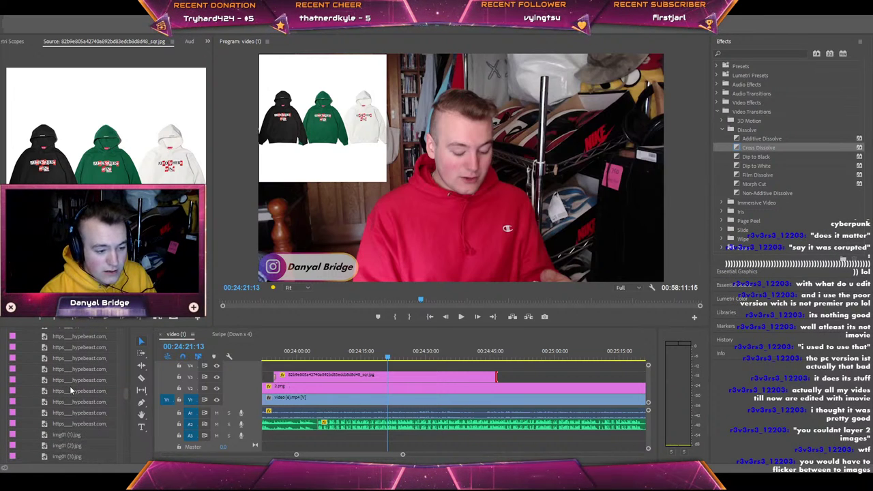
scroll(70, 390, down, 2)
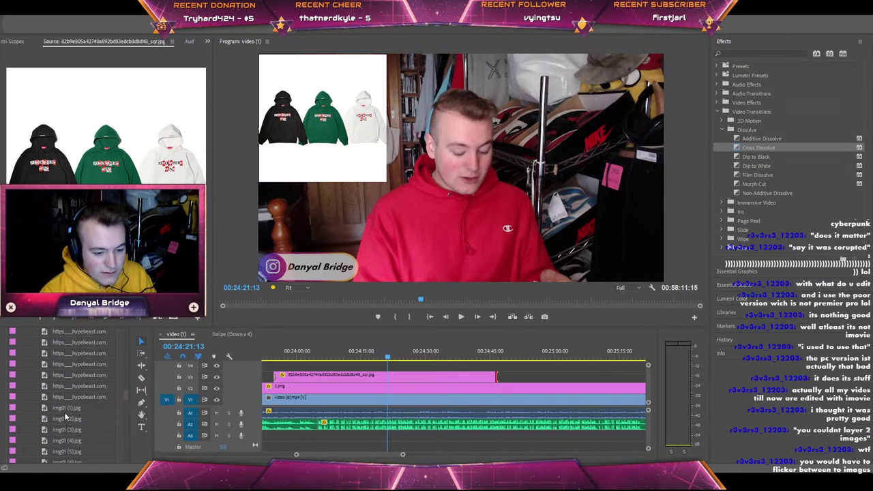
scroll(66, 416, down, 2)
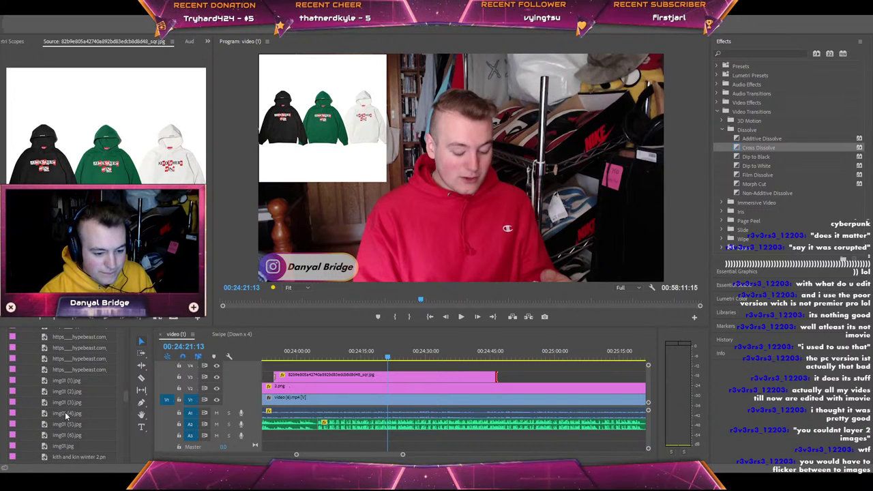
scroll(66, 416, down, 2)
scroll(66, 410, up, 4)
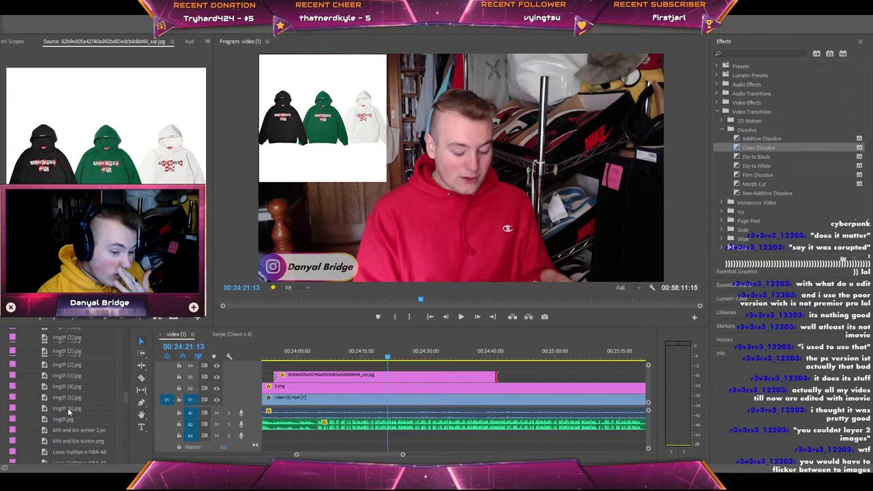
scroll(68, 411, up, 5)
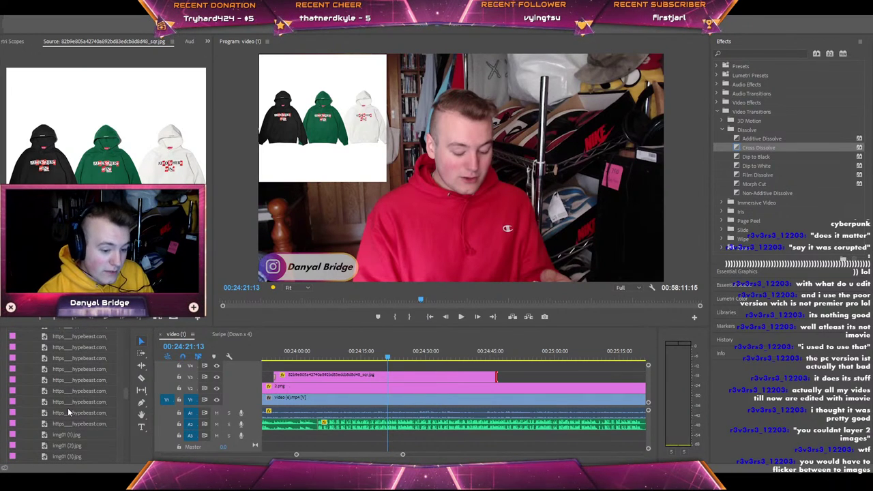
scroll(68, 411, up, 5)
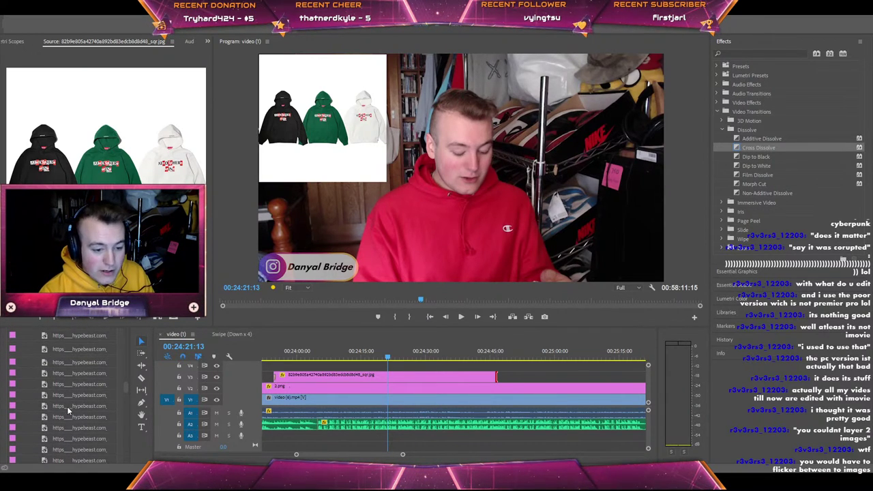
scroll(68, 410, up, 5)
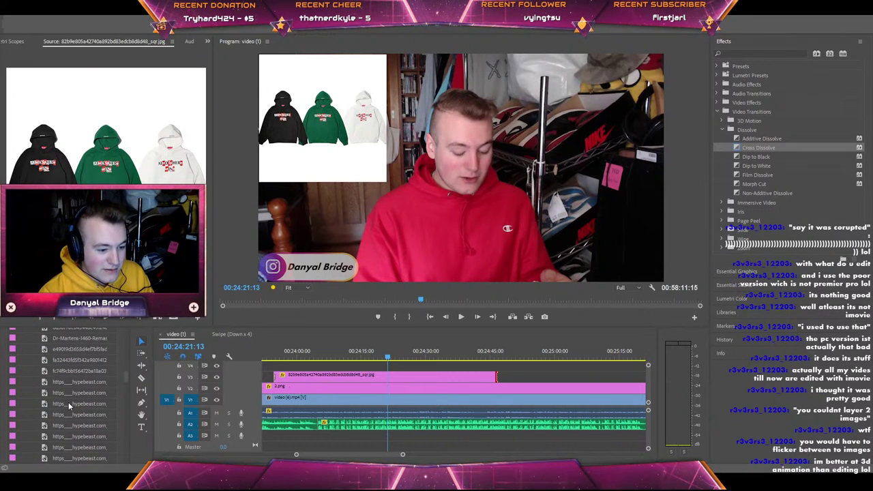
scroll(66, 402, up, 3)
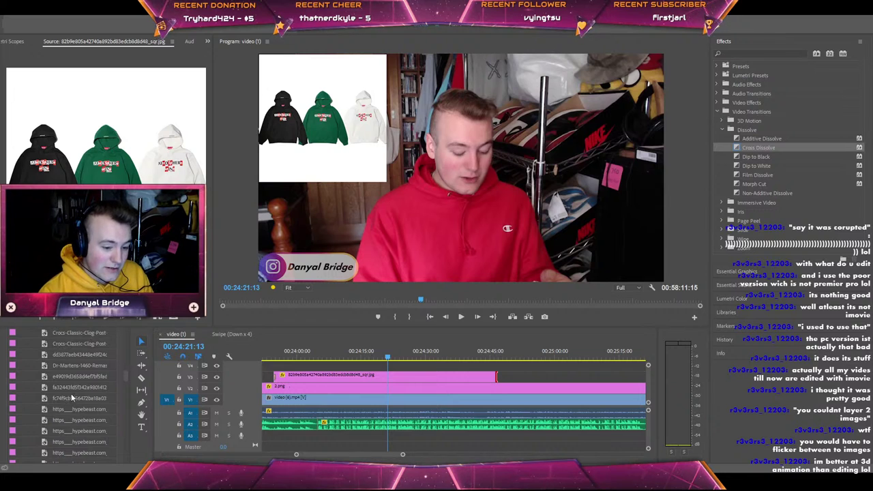
double_click(76, 378)
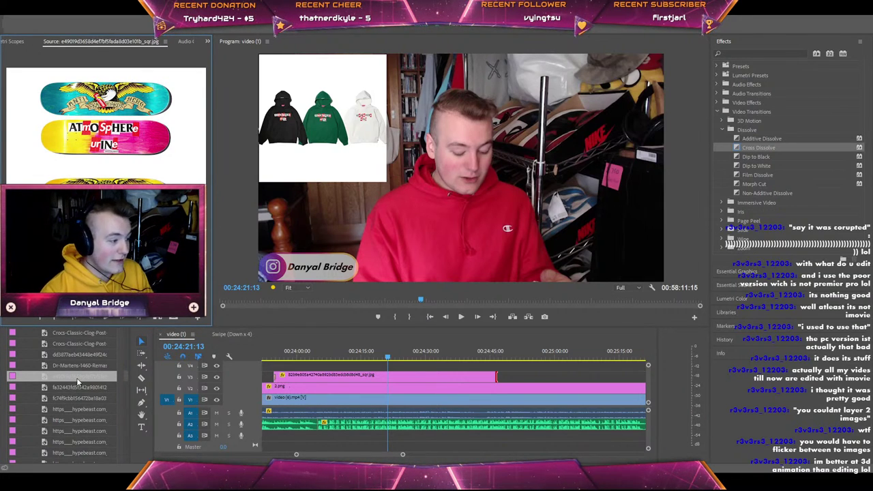
Replay the commentary before 00:24:20 and trim the end of the three-hoodies clip to about 00:24:20.
drag(496, 376, 374, 384)
click(376, 357)
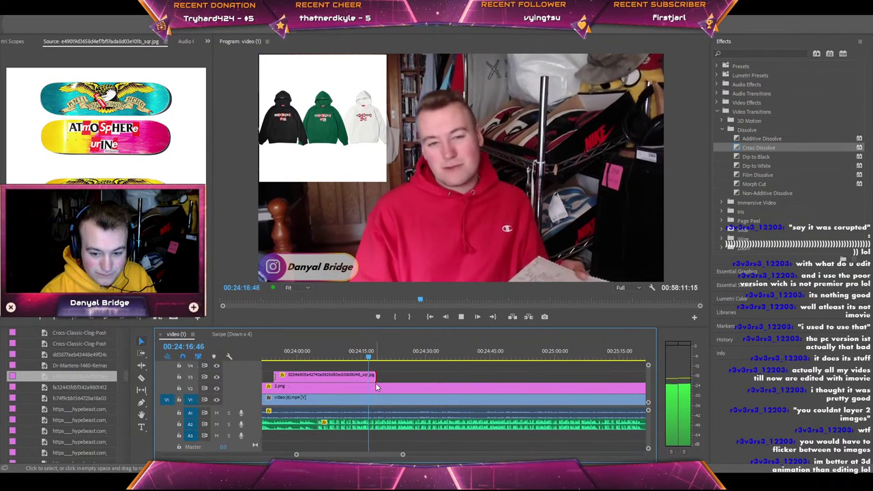
drag(374, 377, 418, 377)
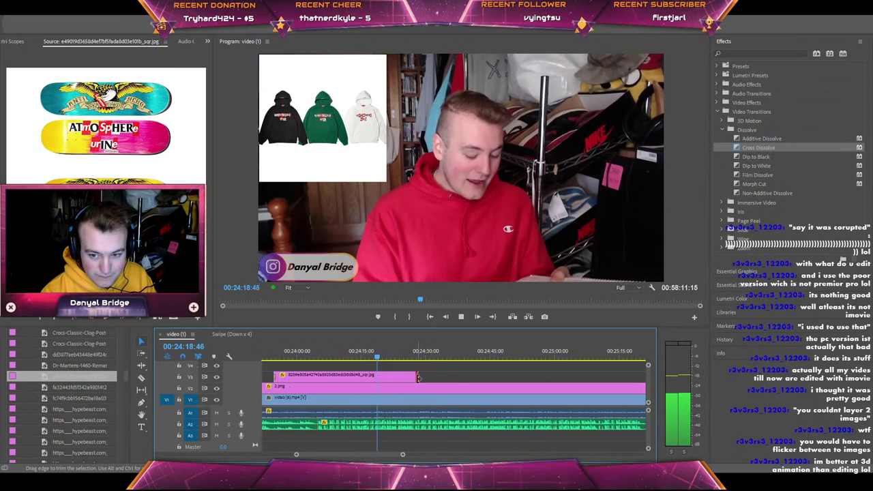
drag(418, 377, 383, 379)
Place the skateboards image on V3 at 00:24:20:01 with a Cross Dissolve from the hoodies clip, fitted into the frame's upper-left corner.
drag(79, 380, 392, 380)
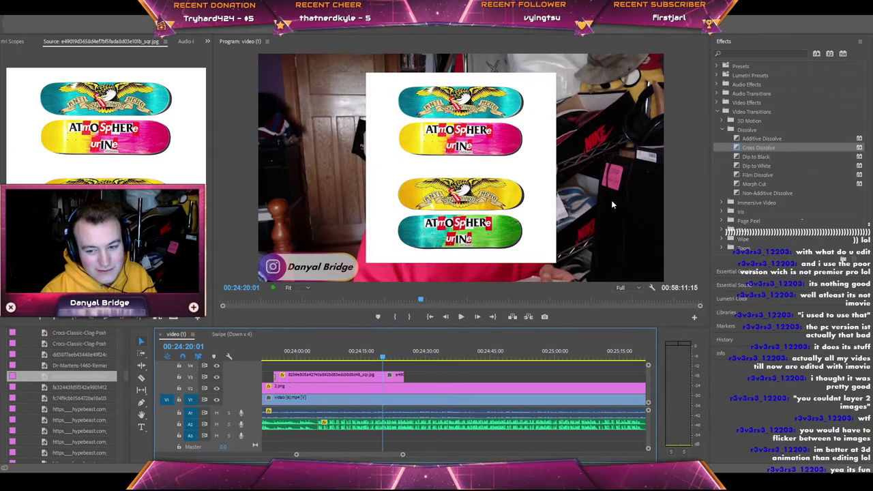
drag(759, 150, 390, 378)
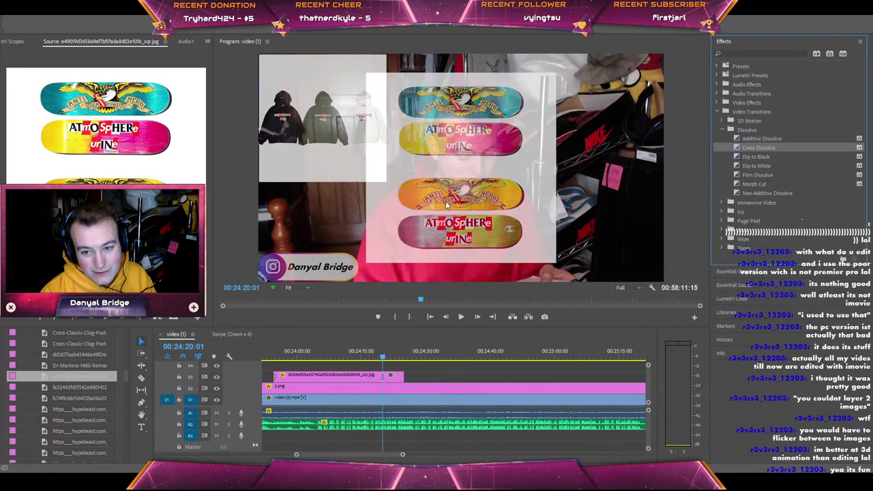
drag(554, 166, 387, 118)
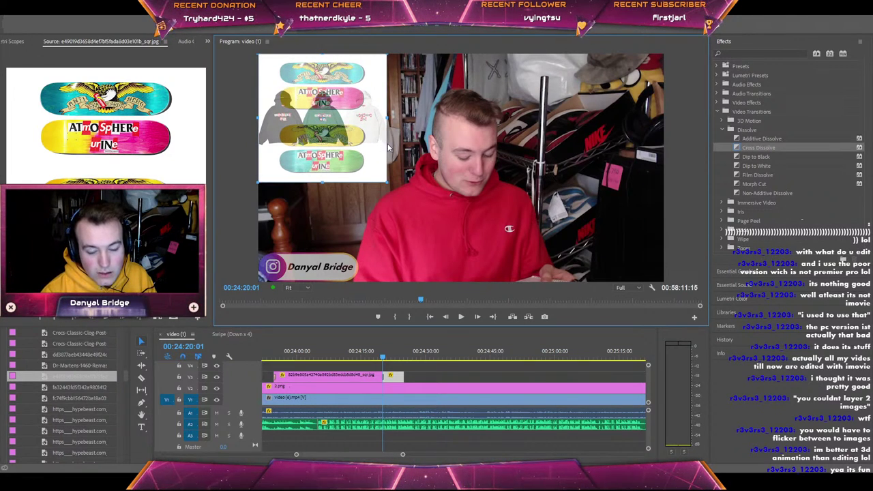
Play the sequence through the hoodies-to-skateboards transition and extend the skateboards clip to about 00:24:41.
key(space)
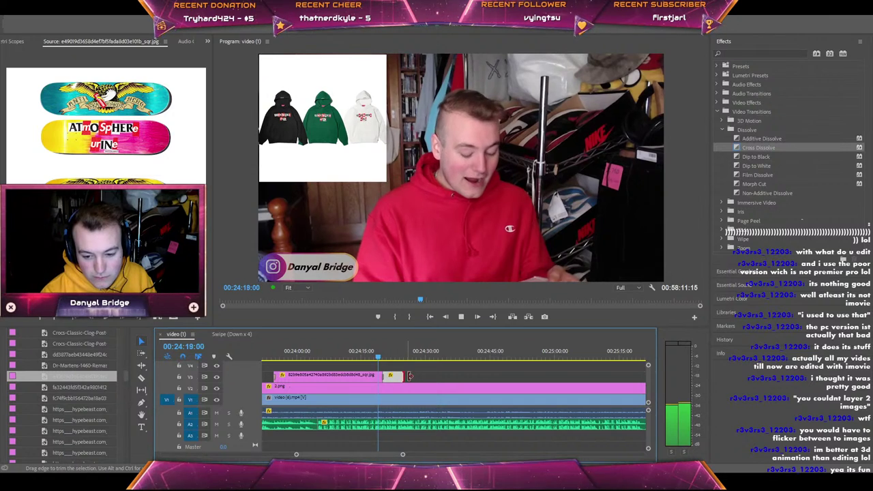
drag(409, 376, 469, 376)
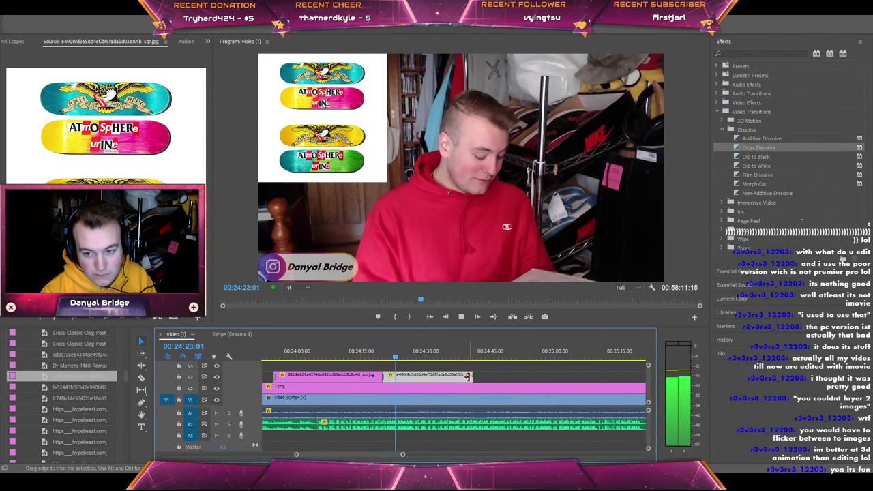
Find and preview the five T-shirts image, and trim the end of the skateboards clip to 00:24:24:52.
key(space)
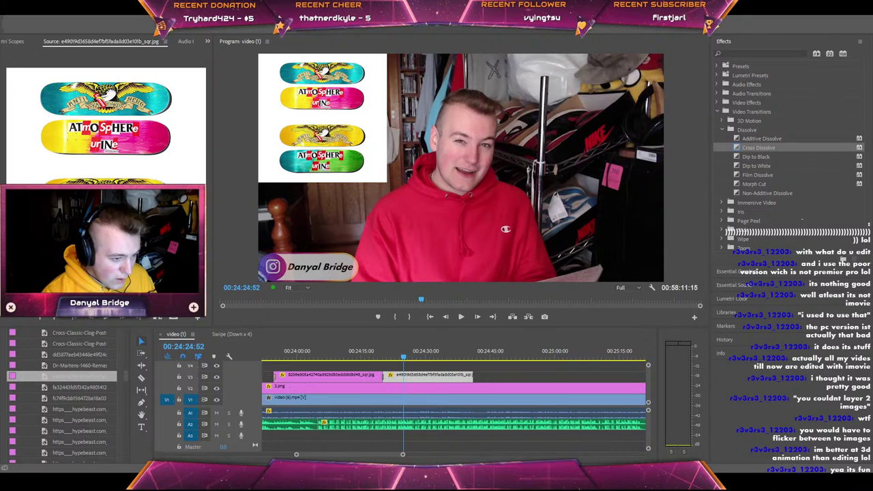
scroll(78, 365, up, 10)
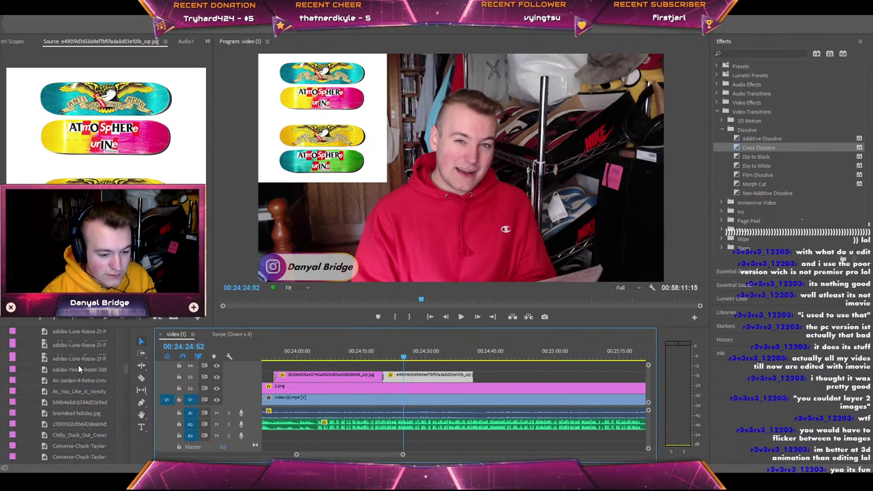
scroll(78, 367, up, 3)
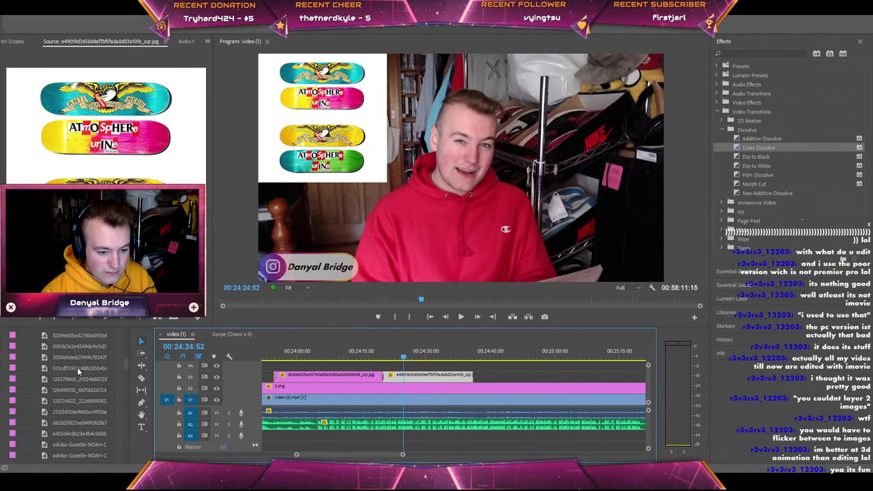
double_click(65, 411)
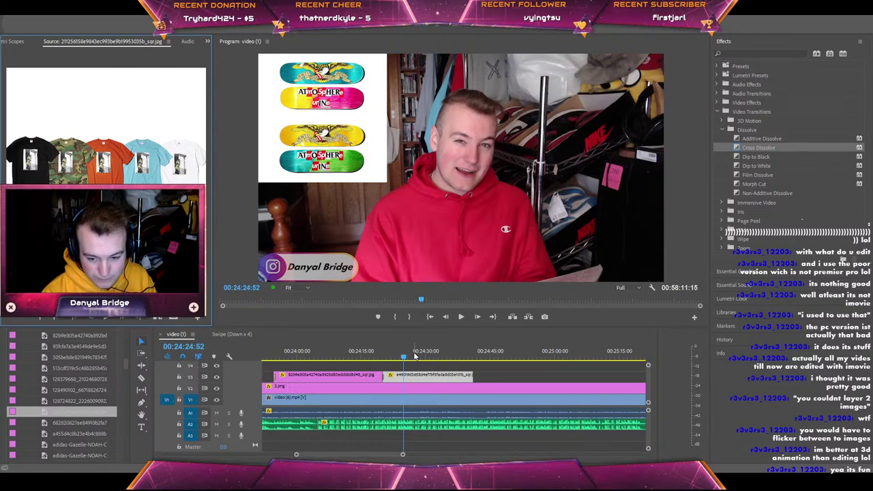
drag(385, 377, 403, 380)
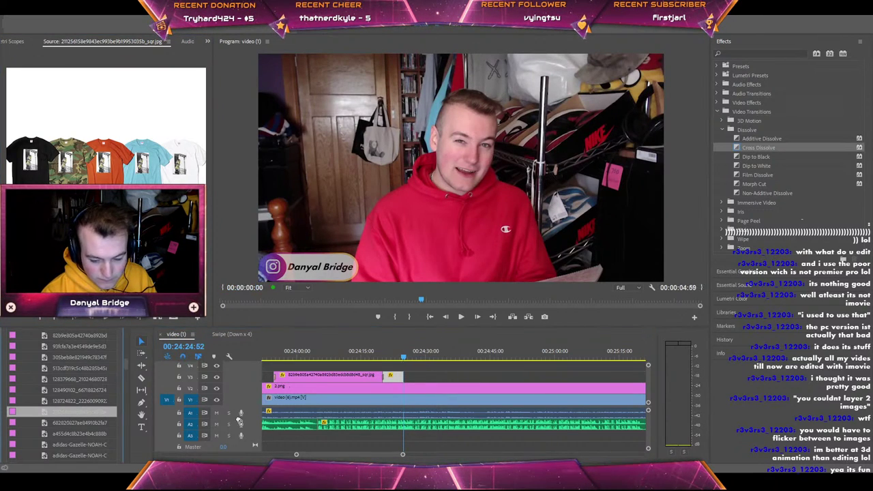
Place the T-shirts image on V3 at 00:24:24:52 with a Cross Dissolve from the skateboards clip, fitted into the frame's upper-left corner.
drag(65, 412, 420, 379)
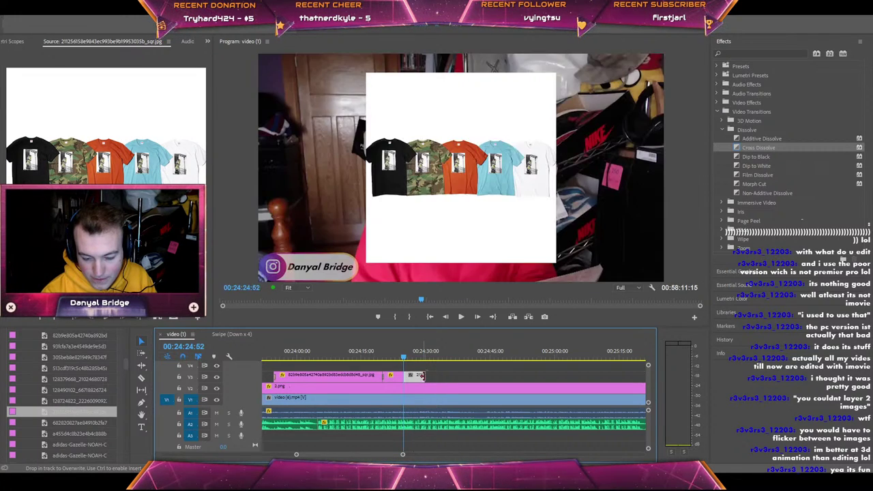
drag(751, 149, 728, 167)
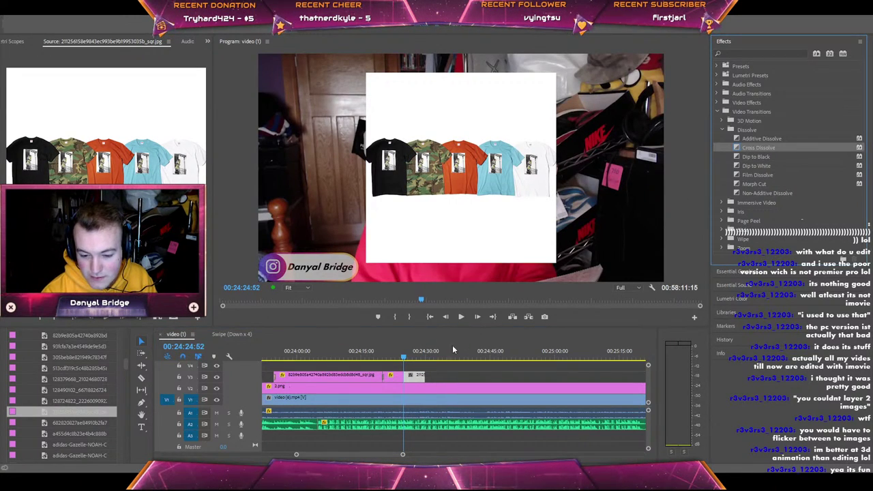
drag(453, 346, 403, 376)
click(449, 194)
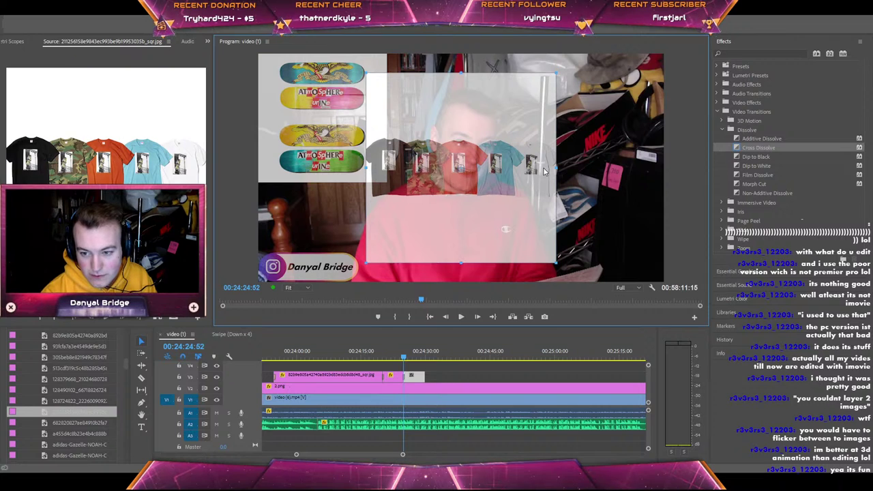
drag(544, 171, 379, 136)
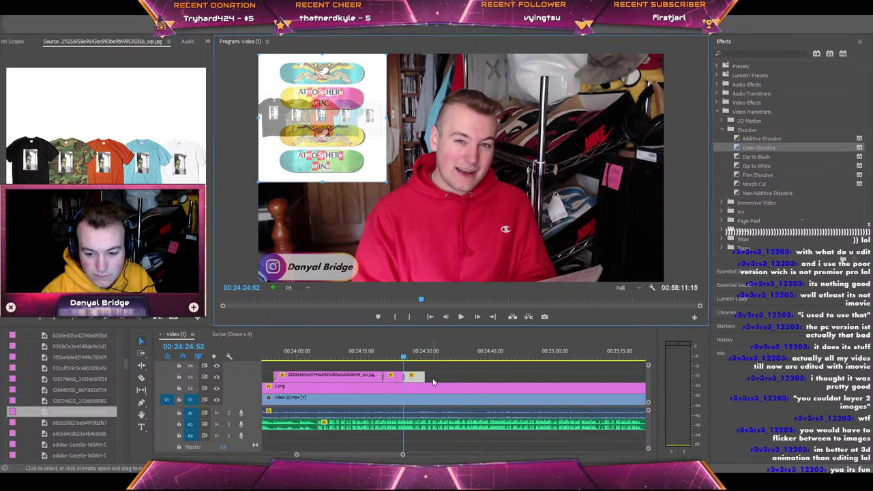
Extend the T-shirts clip to about 00:24:39 and add a Cross Dissolve at its end while playing the sequence.
key(space)
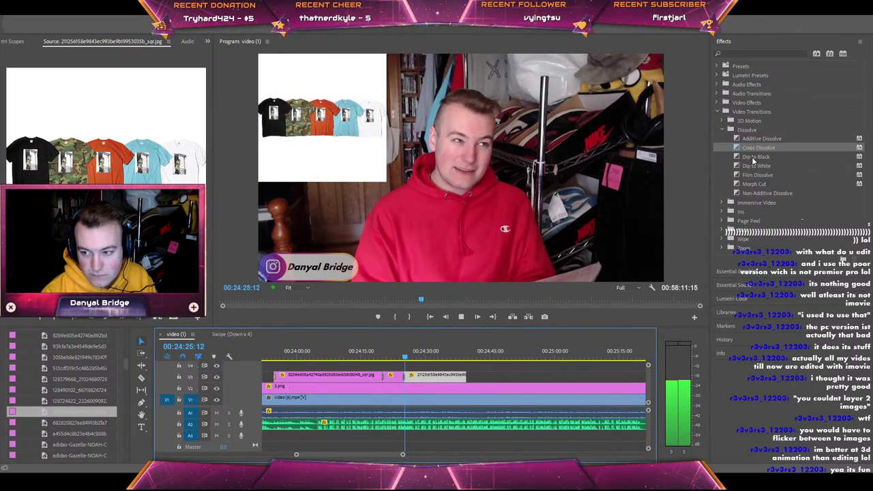
drag(754, 159, 467, 380)
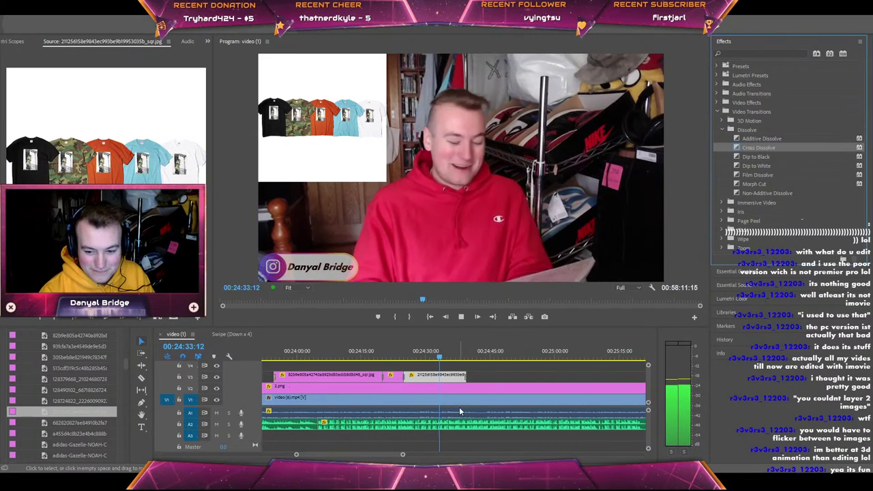
drag(403, 455, 404, 455)
scroll(402, 456, down, 3)
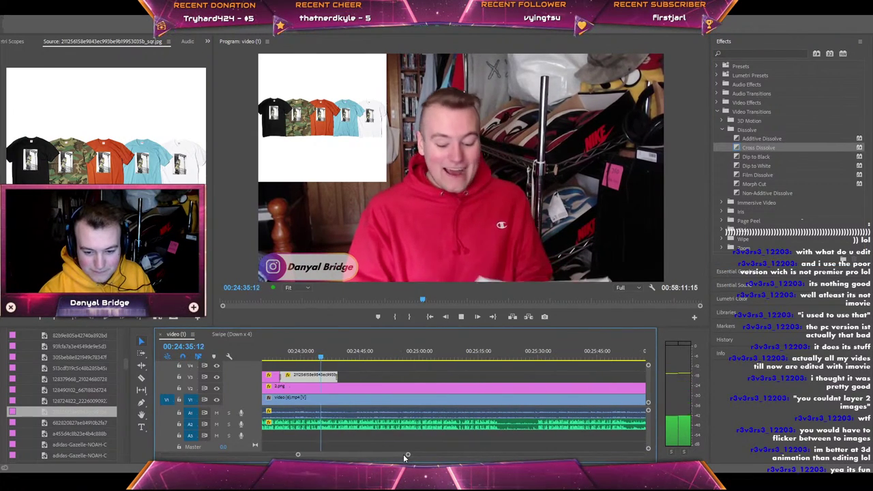
Cut the pause between about 00:24:42 and 00:24:44 out of the talking-head video, closing the gap, and return to 00:24:41:00.
key(space)
key(c)
click(351, 402)
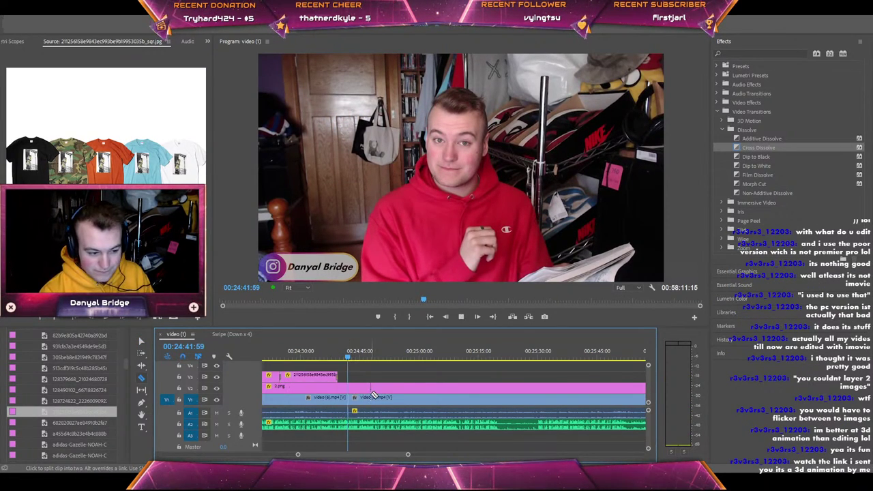
key(space)
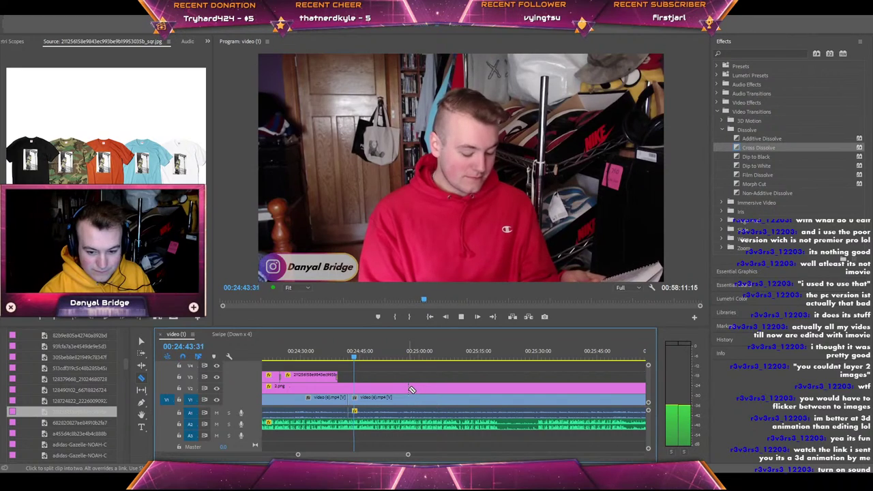
key(space)
click(360, 400)
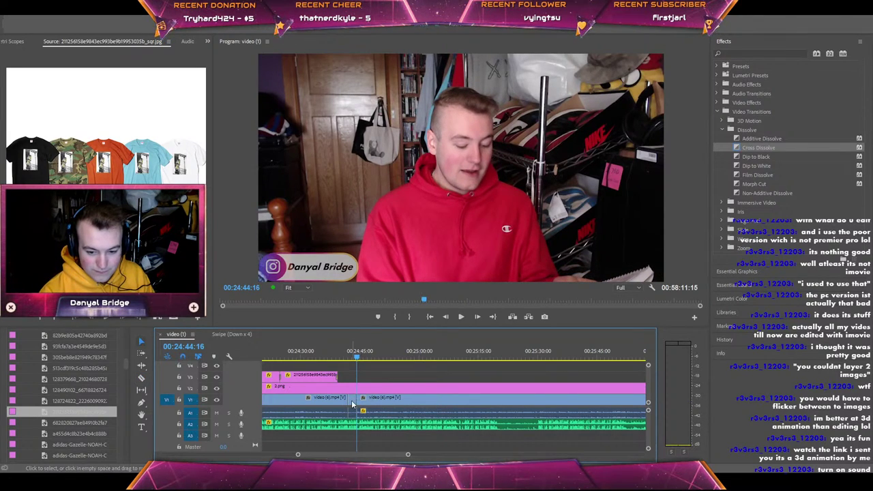
key(v)
click(353, 401)
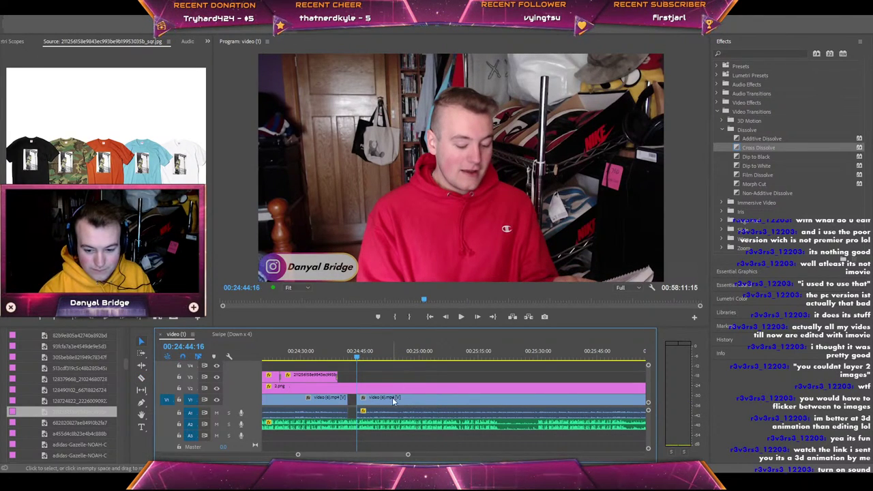
key(shift+Delete)
click(353, 359)
click(344, 359)
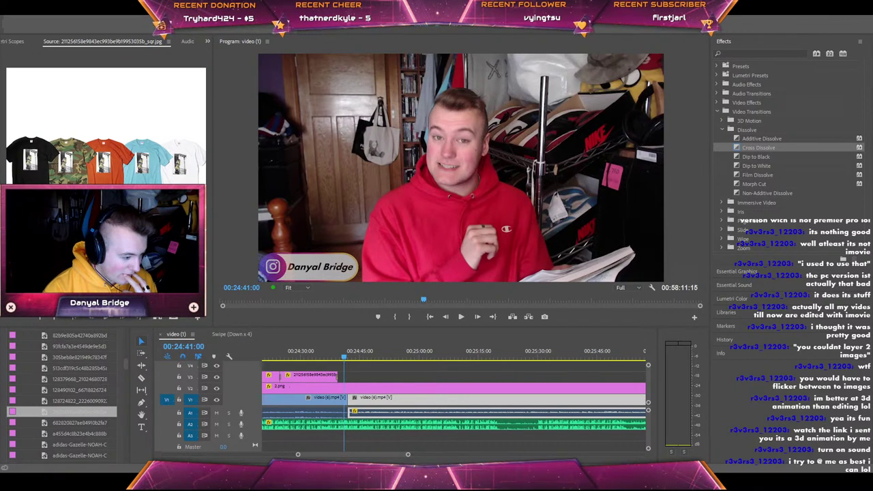
Switch to Chrome, watch the linked TikTok animation with sound and some of the videos below it, and close the tab.
key(alt+Tab)
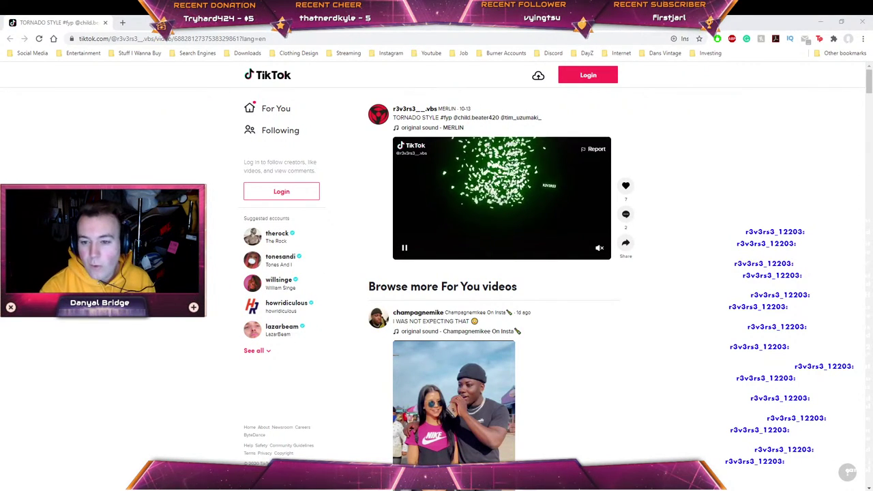
click(600, 249)
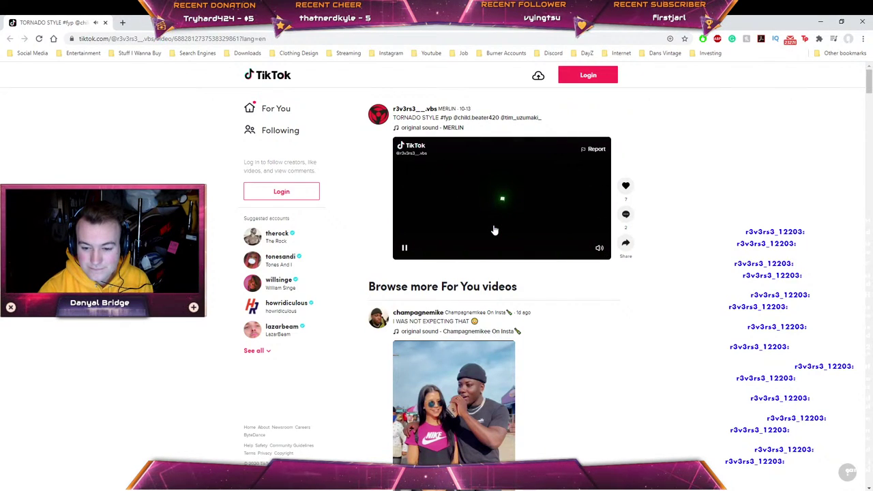
scroll(495, 231, down, 2)
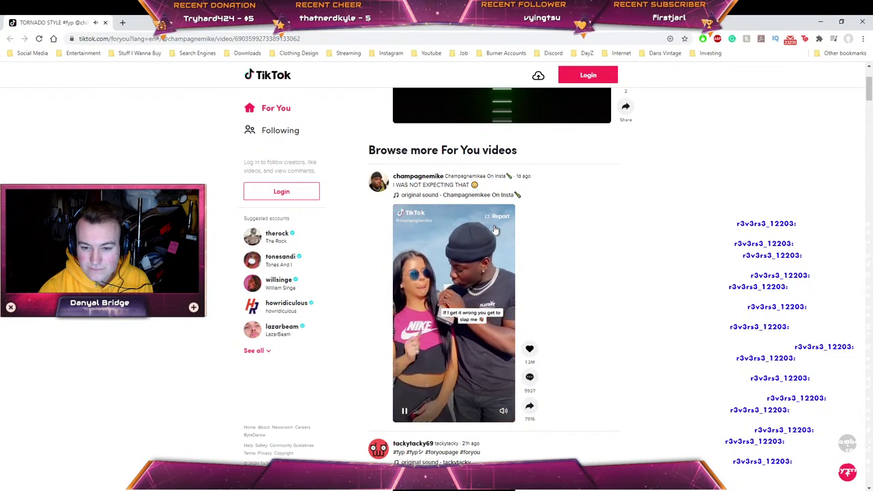
click(425, 302)
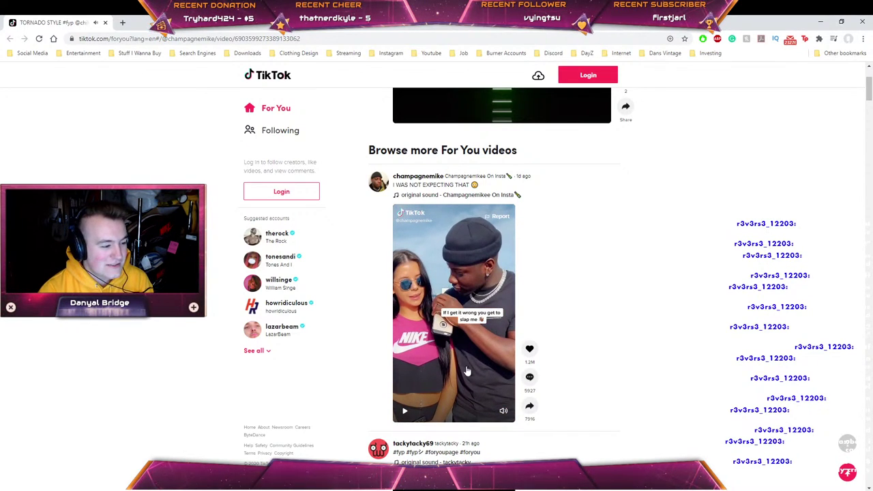
scroll(427, 343, down, 4)
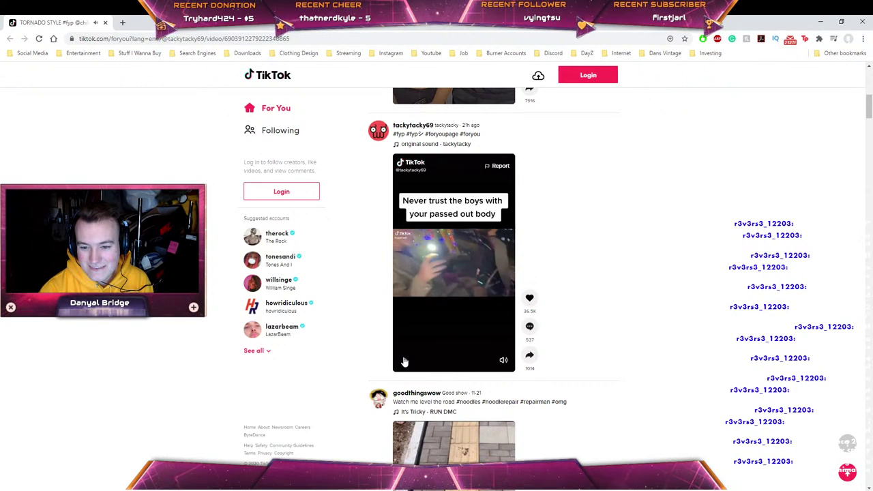
scroll(404, 362, down, 3)
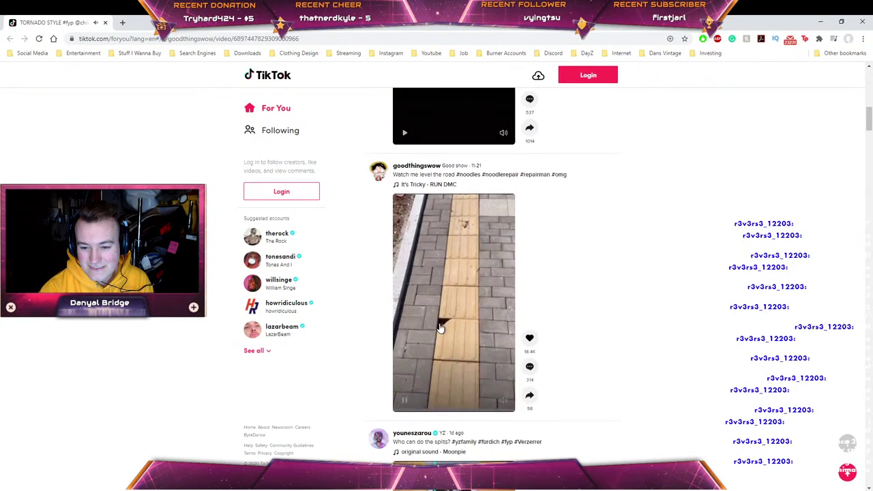
click(404, 402)
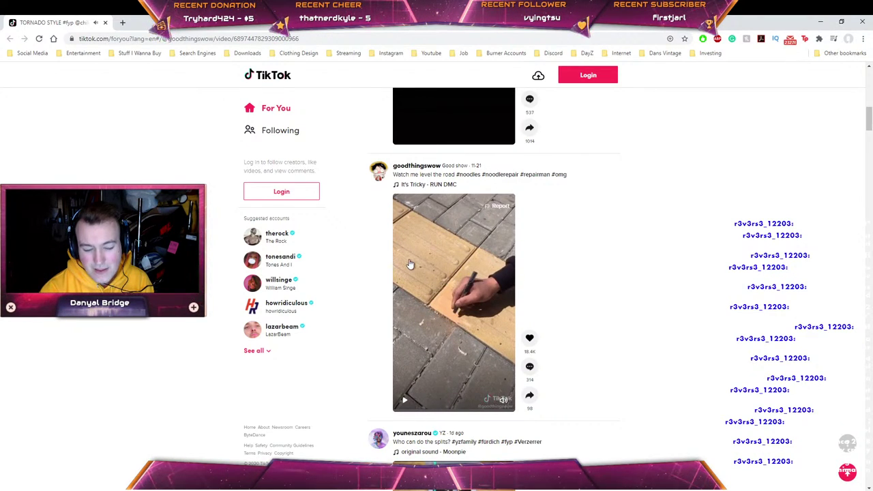
click(105, 23)
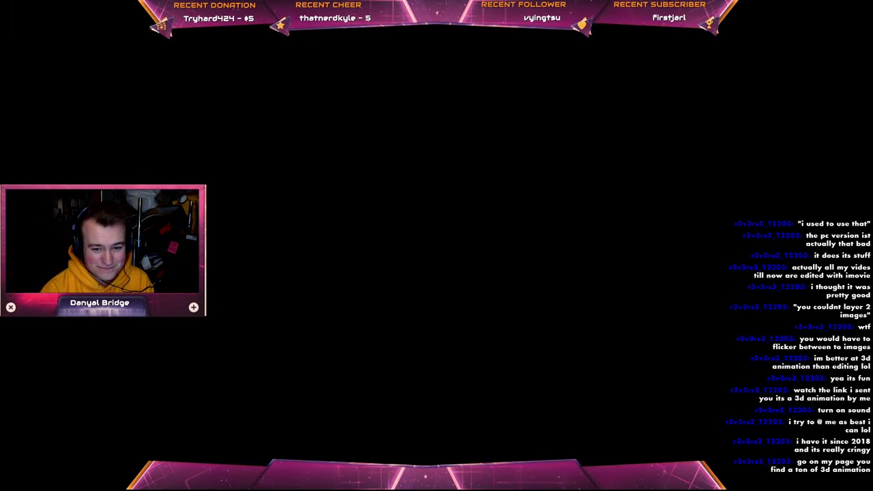